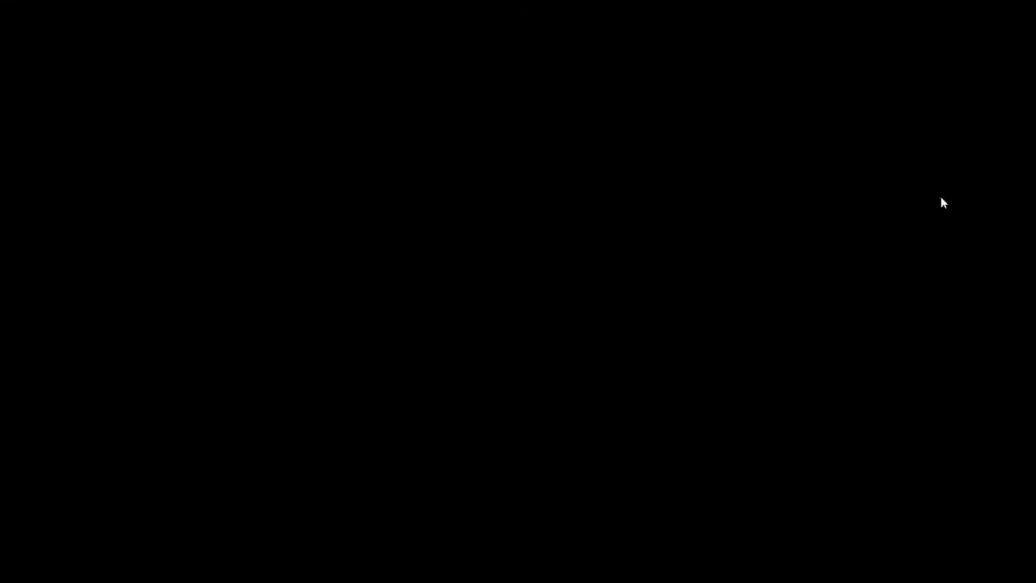
End the slide show and switch to the RC Assembly in SOLIDWORKS Composer.
key("Escape")
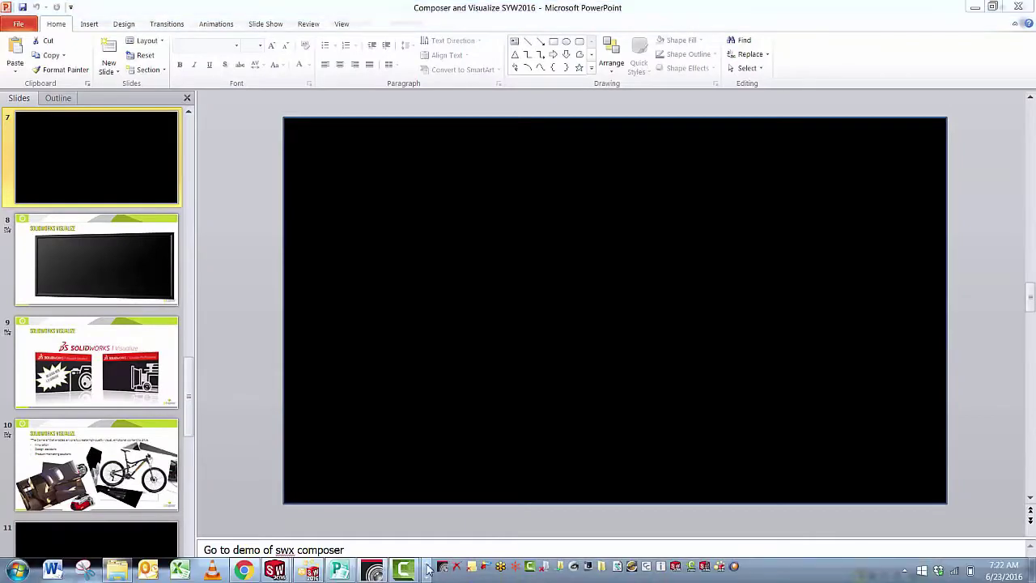
left_click(308, 570)
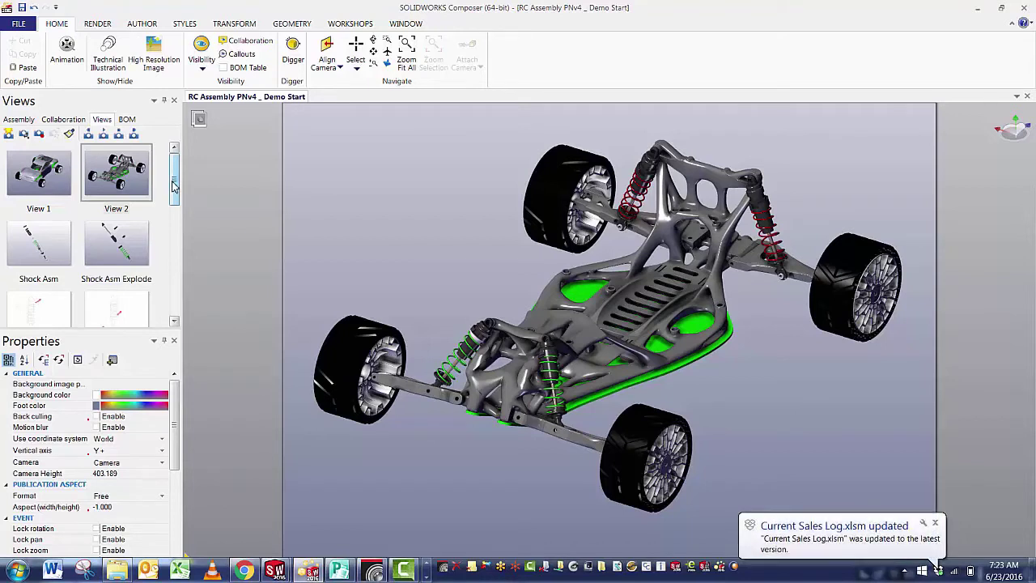
Switch to Chrome and look through the component listings in the Traxxas Rustler parts list PDF.
left_click(253, 573)
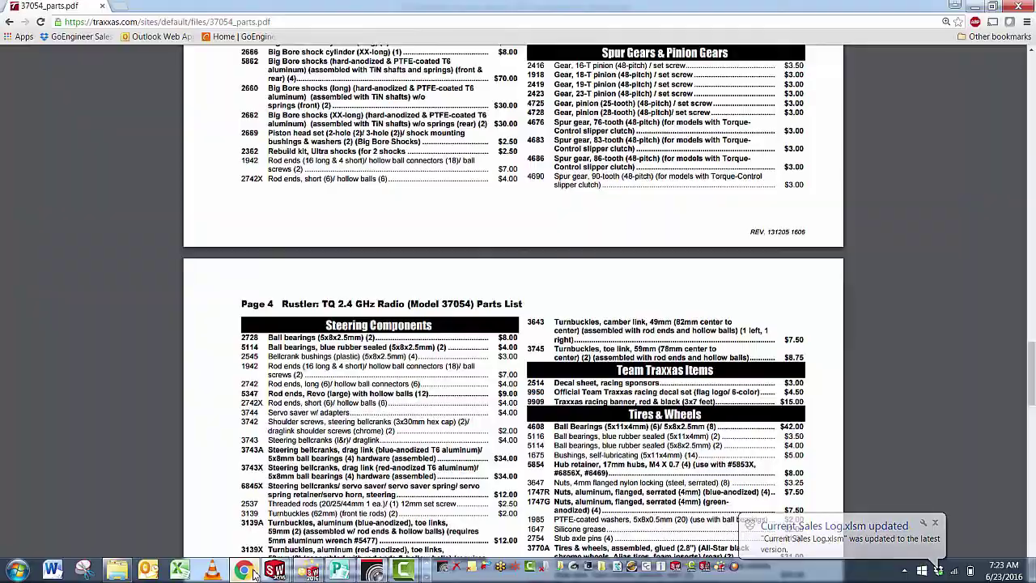
scroll(828, 259, "up", 3)
scroll(828, 259, "up", 15)
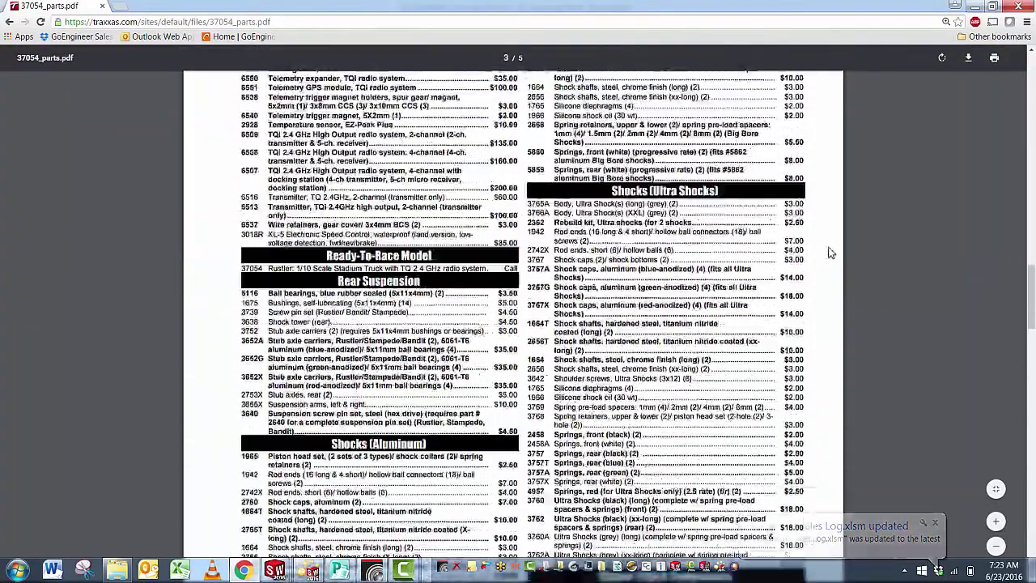
scroll(828, 257, "up", 4)
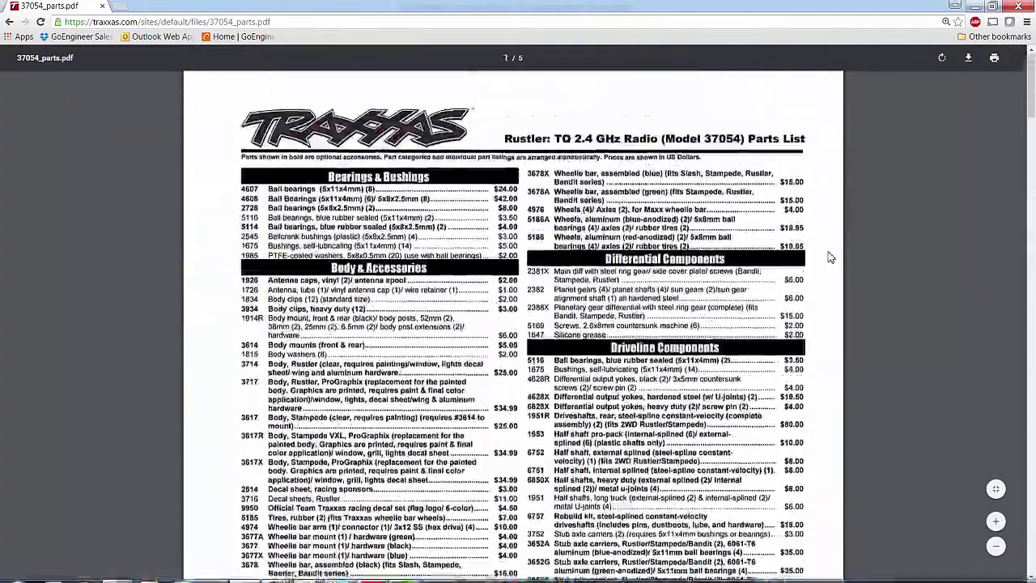
scroll(828, 257, "down", 15)
scroll(827, 258, "down", 20)
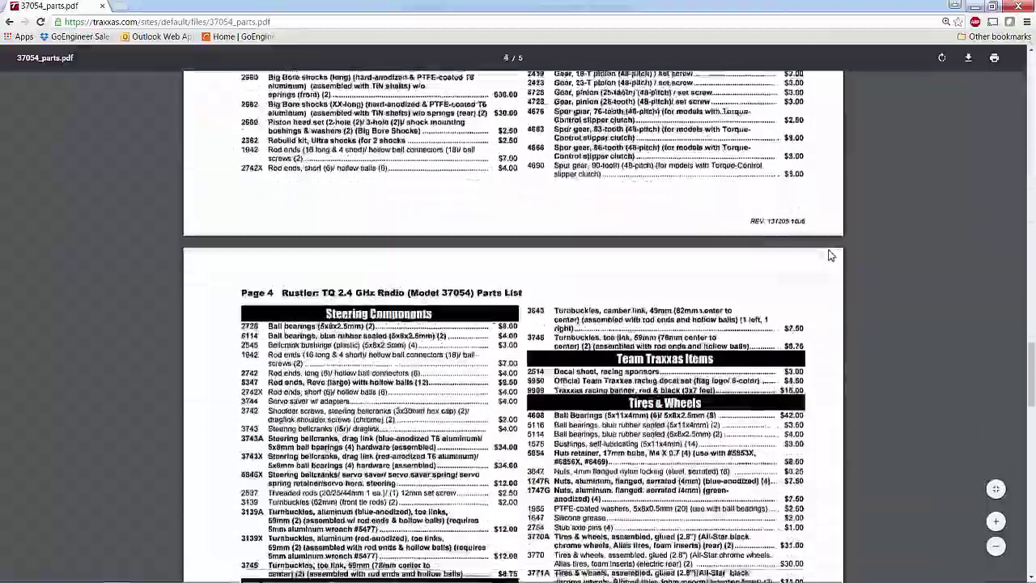
scroll(828, 258, "up", 15)
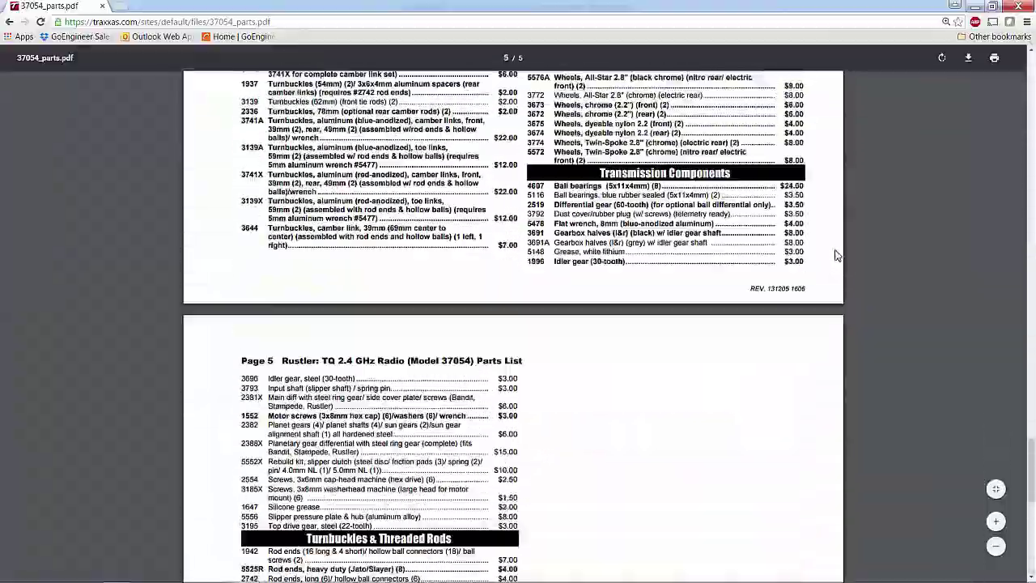
scroll(837, 256, "up", 10)
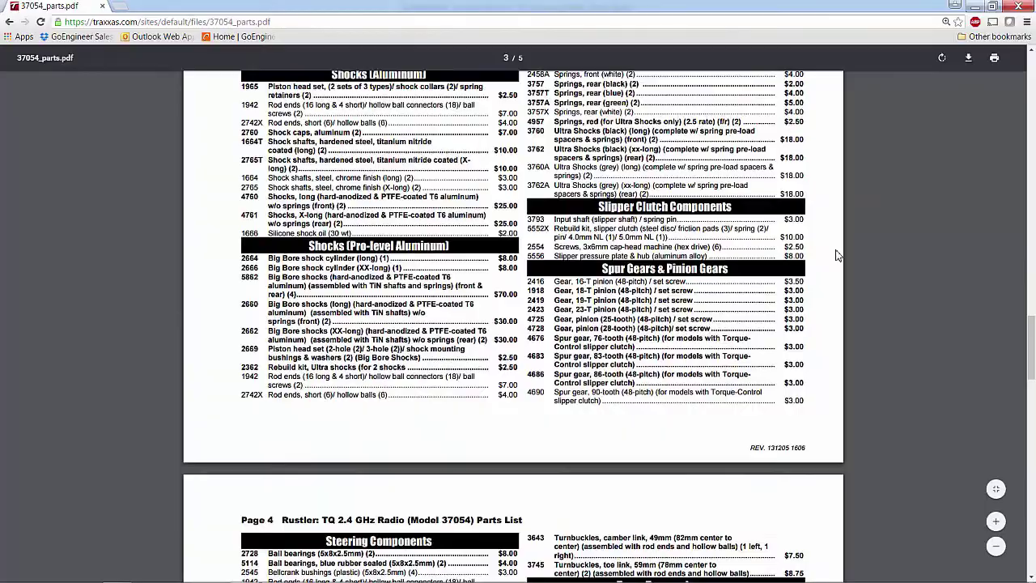
scroll(868, 235, "up", 10)
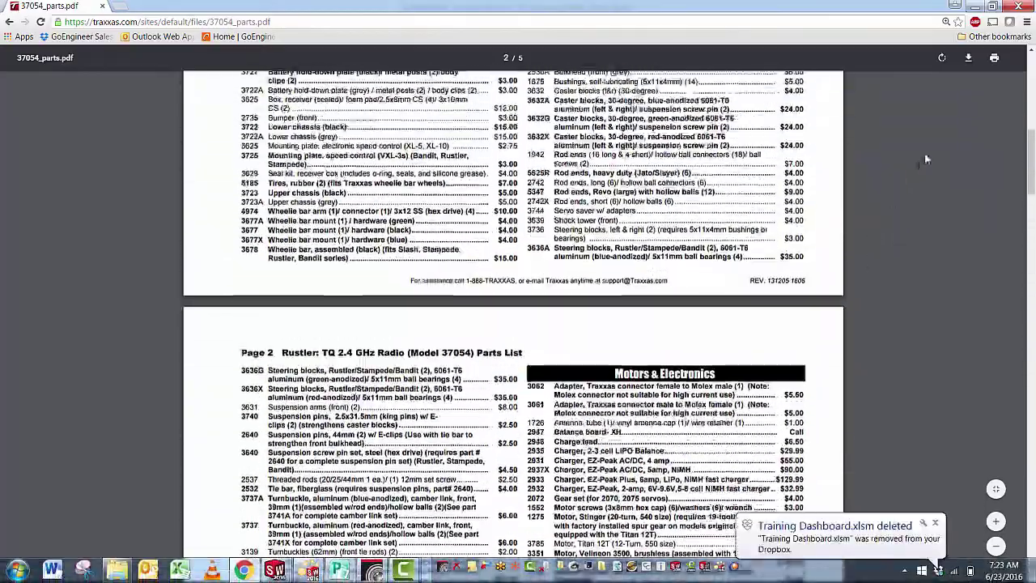
Switch to Publisher and examine the illustrated shock rebuild instructions on page 2 of the Shock Manual.
left_click(344, 570)
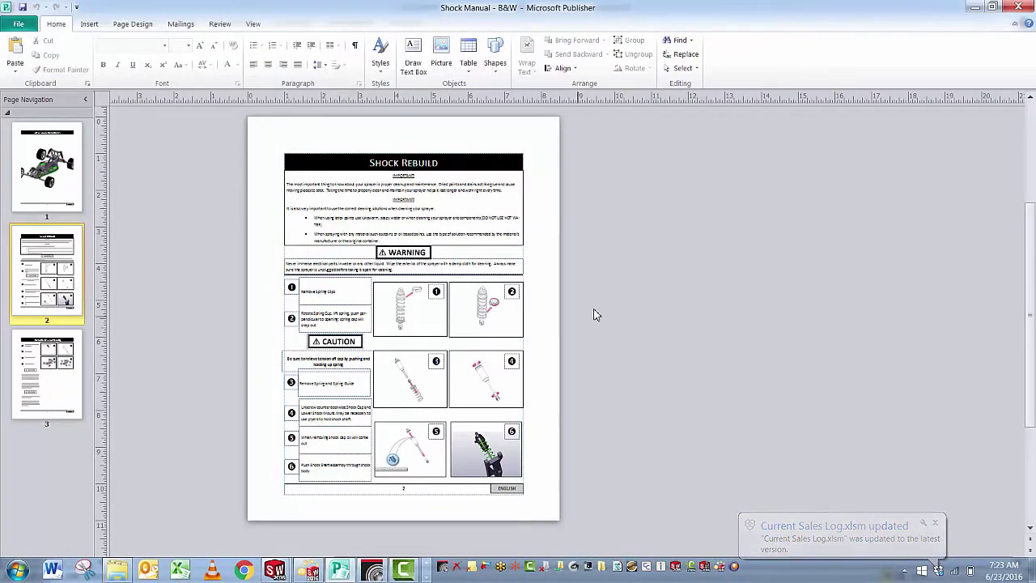
scroll(605, 321, "up", 3, "ctrl")
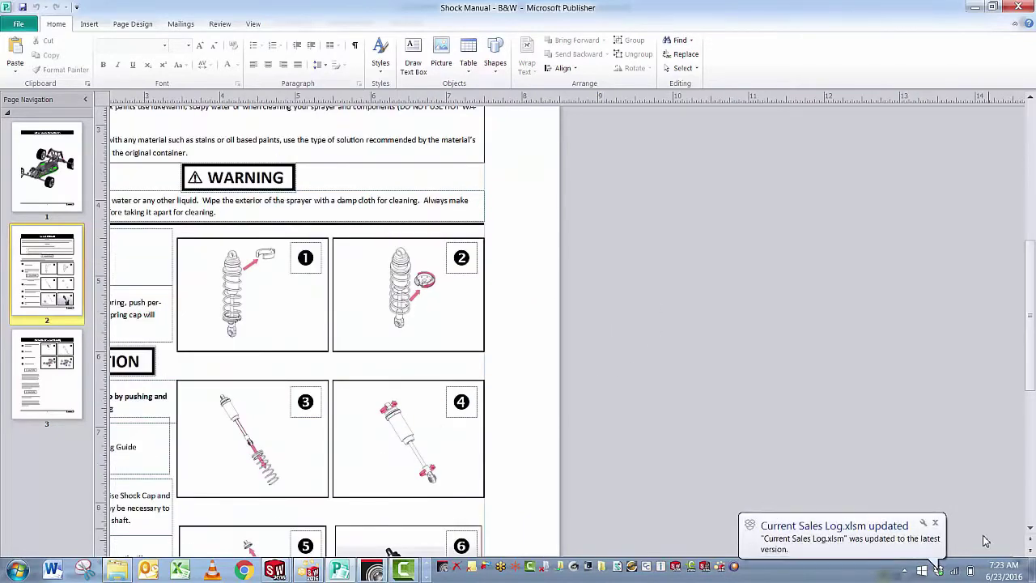
left_click(935, 526)
left_click_drag(1029, 324, 1028, 389)
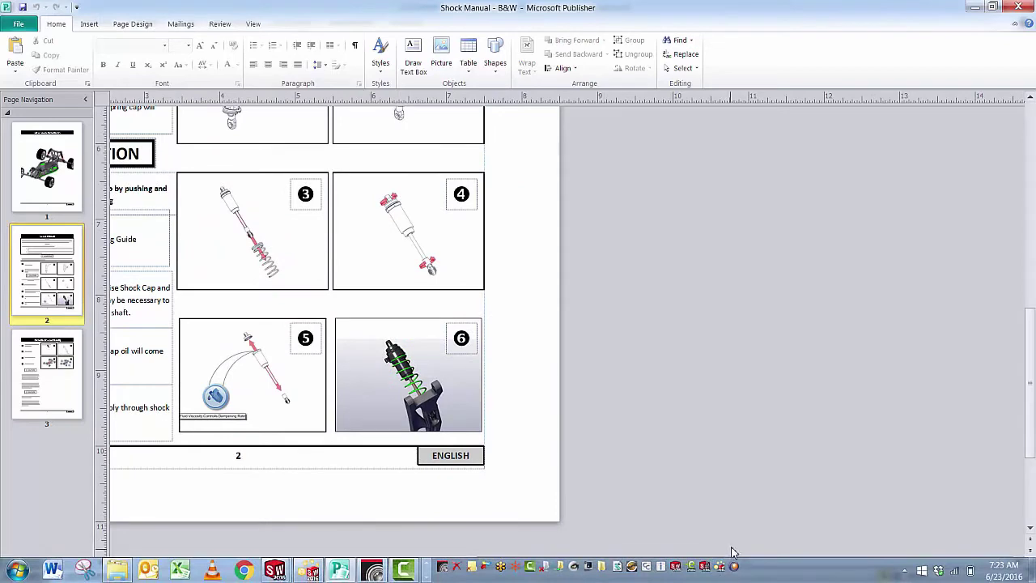
left_click_drag(734, 563, 591, 559)
scroll(690, 402, "up", 3)
scroll(690, 402, "up", 3)
scroll(689, 398, "down", 2)
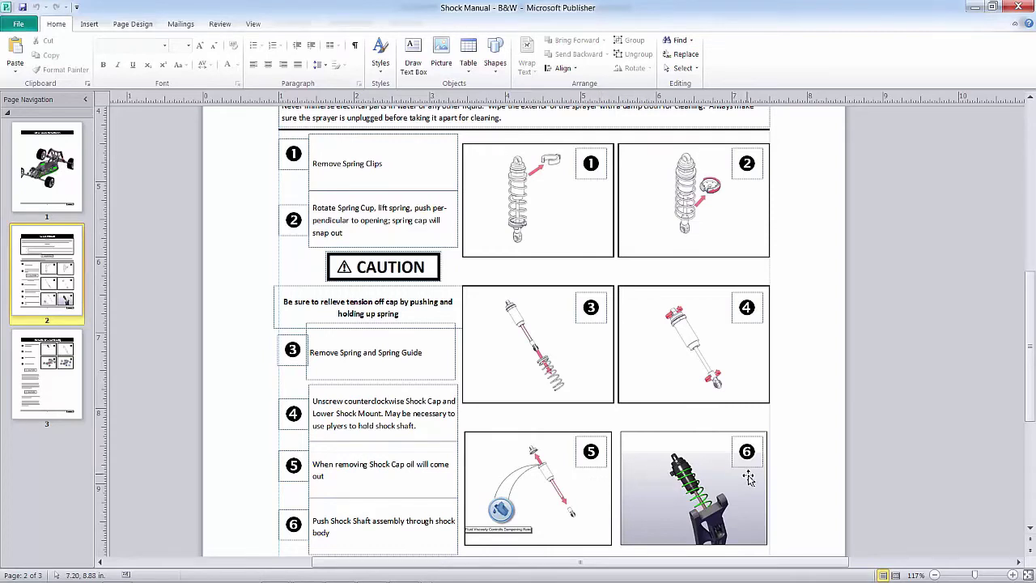
scroll(764, 469, "down", 2)
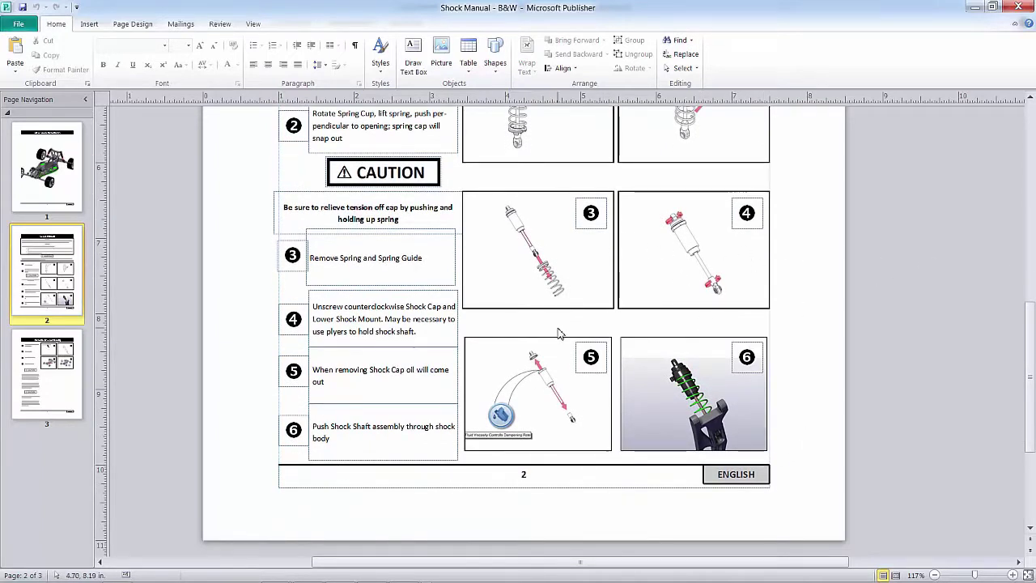
Return to SOLIDWORKS Composer and display the saved step 6 view of the shock.
left_click(975, 7)
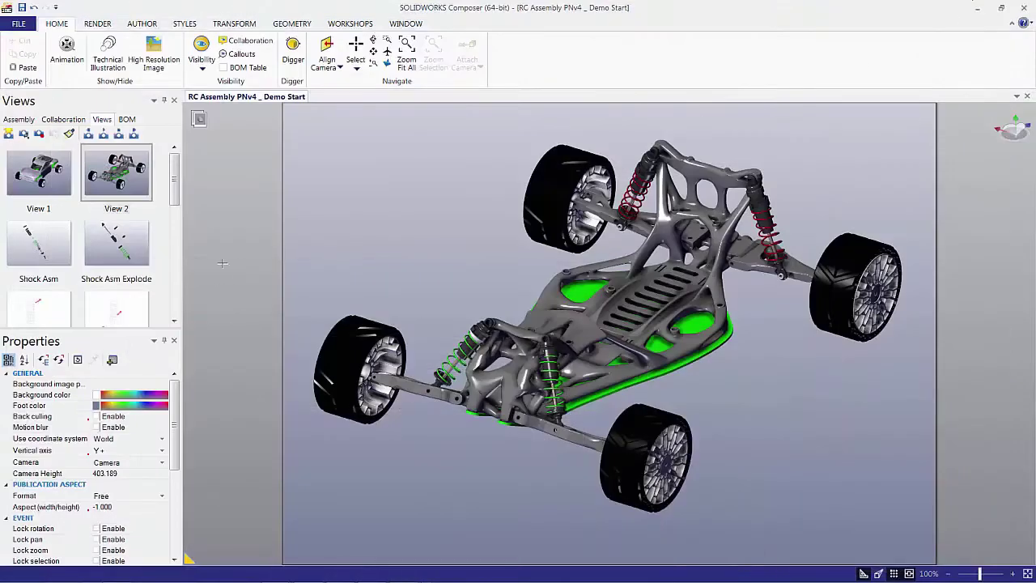
left_click_drag(178, 175, 178, 232)
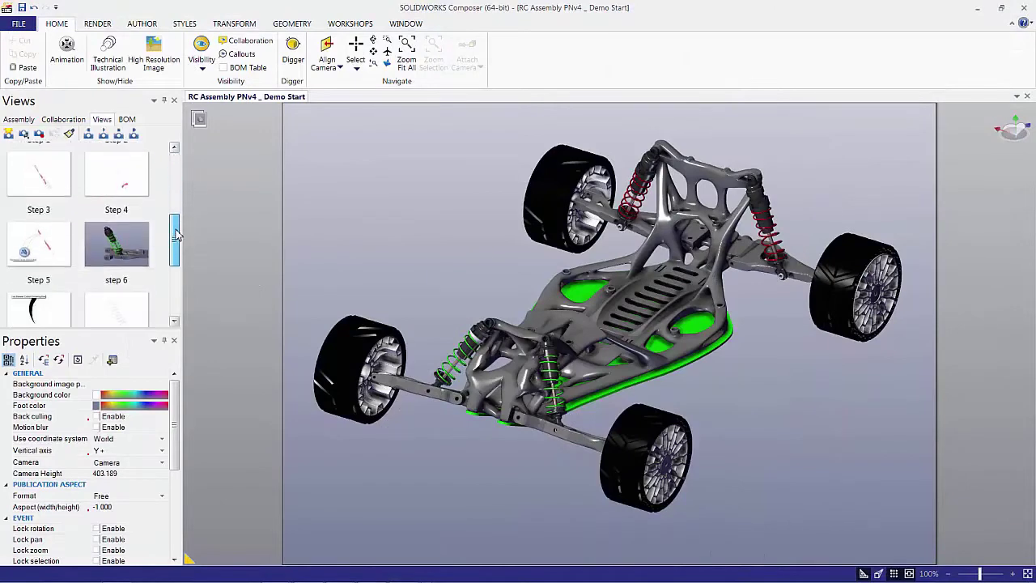
left_click(116, 255)
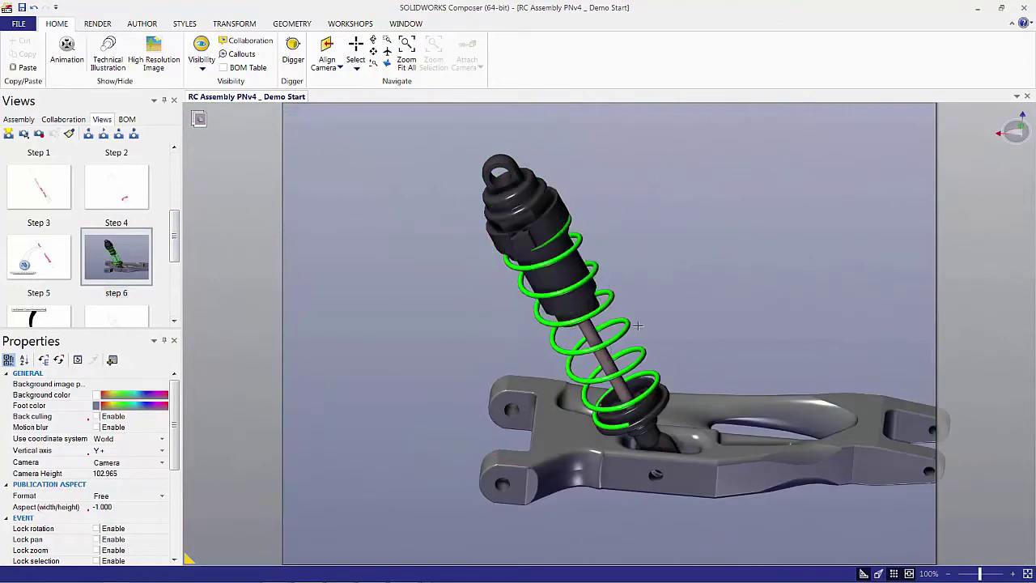
Hide the suspension arm, the spring, the spacer and the end pieces surrounding the shock body and shaft.
left_click(625, 353)
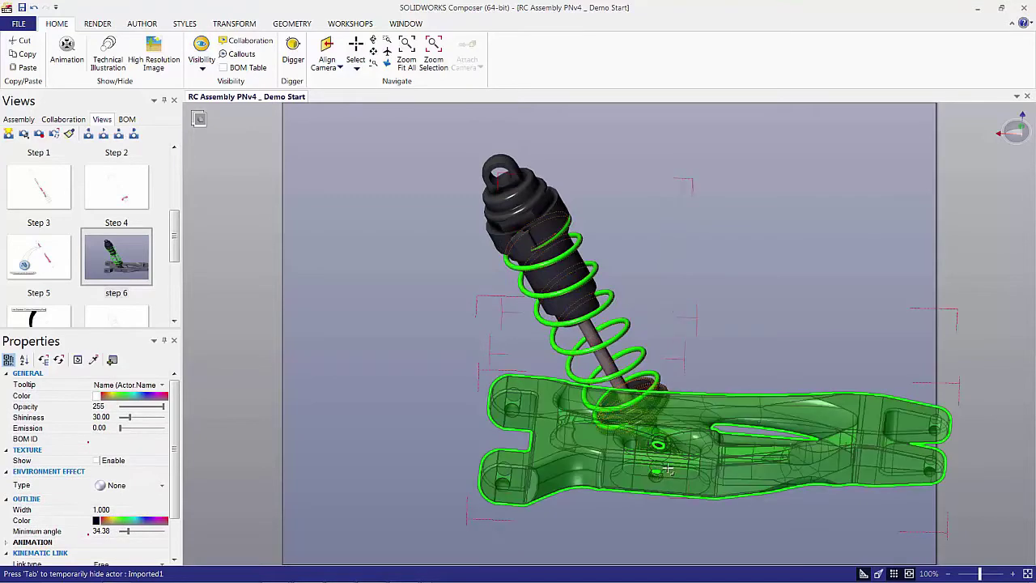
left_click(530, 214)
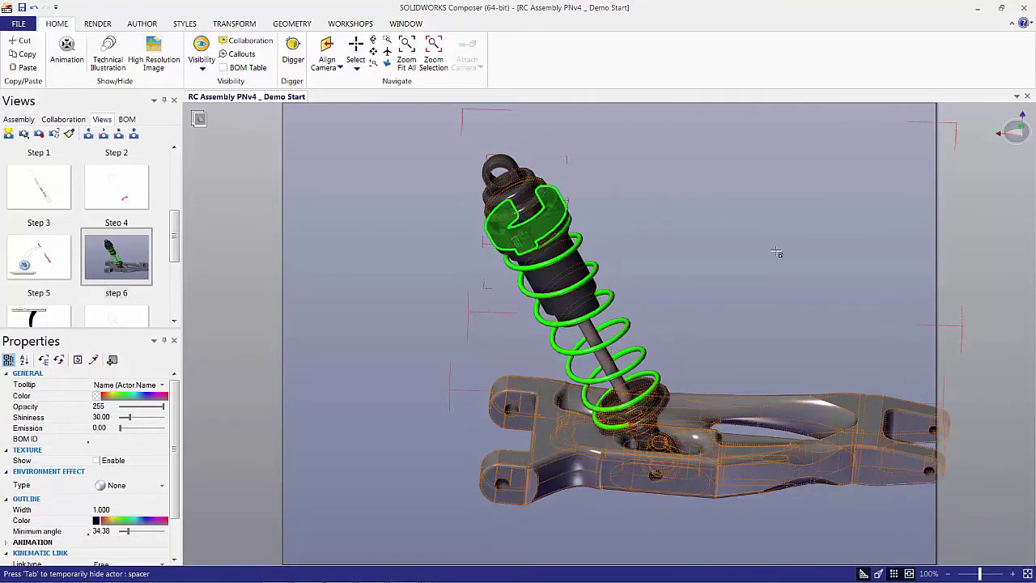
right_click(755, 461)
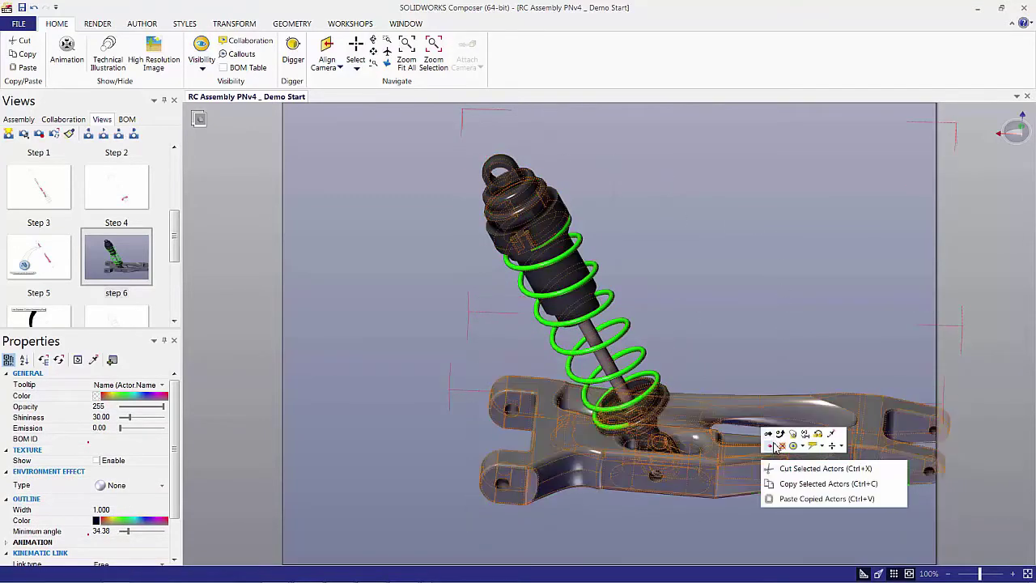
left_click(780, 446)
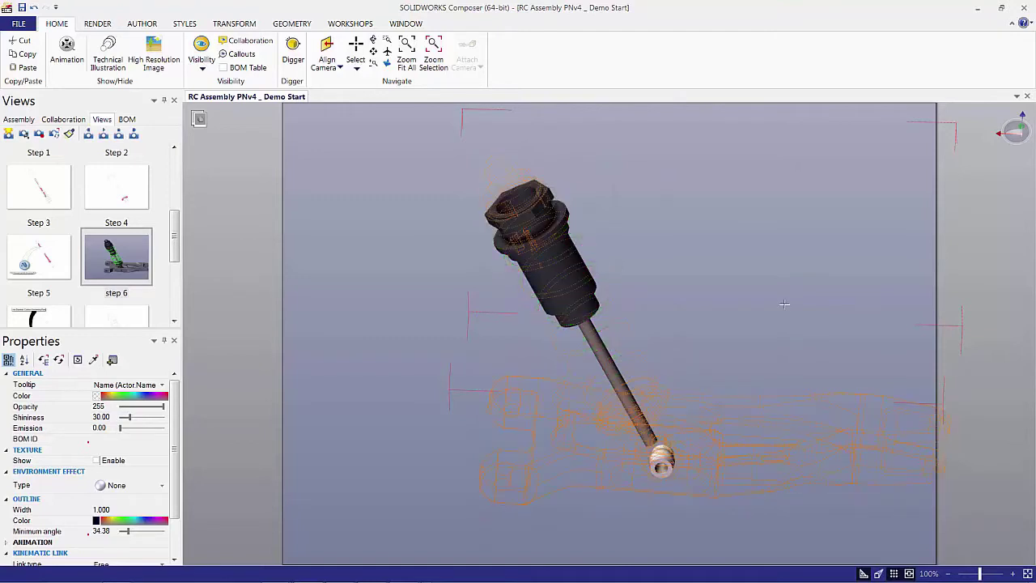
left_click(783, 306)
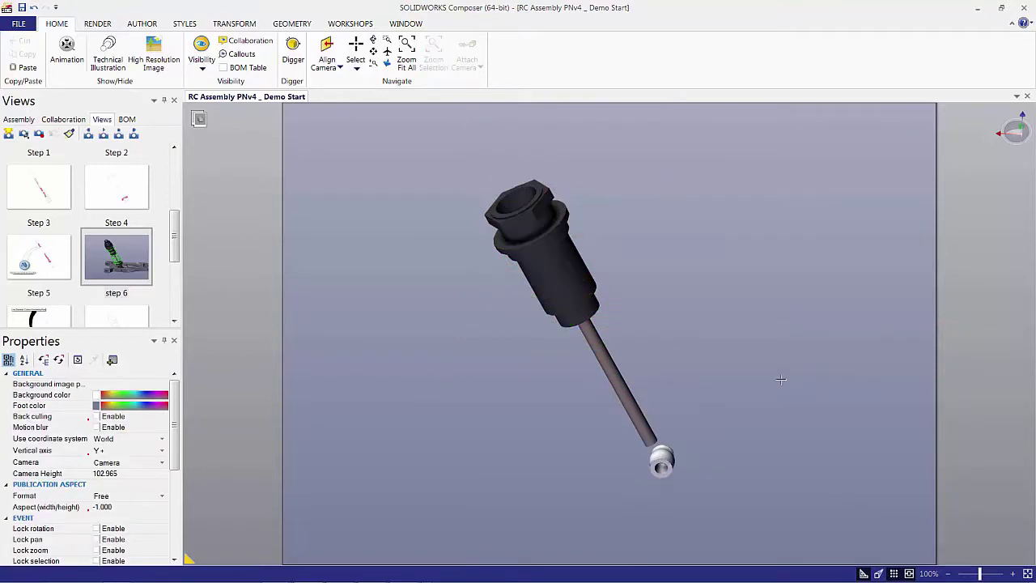
Hide the ball at the lower end of the shock shaft and the Spring Retainer on the shock body.
left_click(647, 458)
key("Delete")
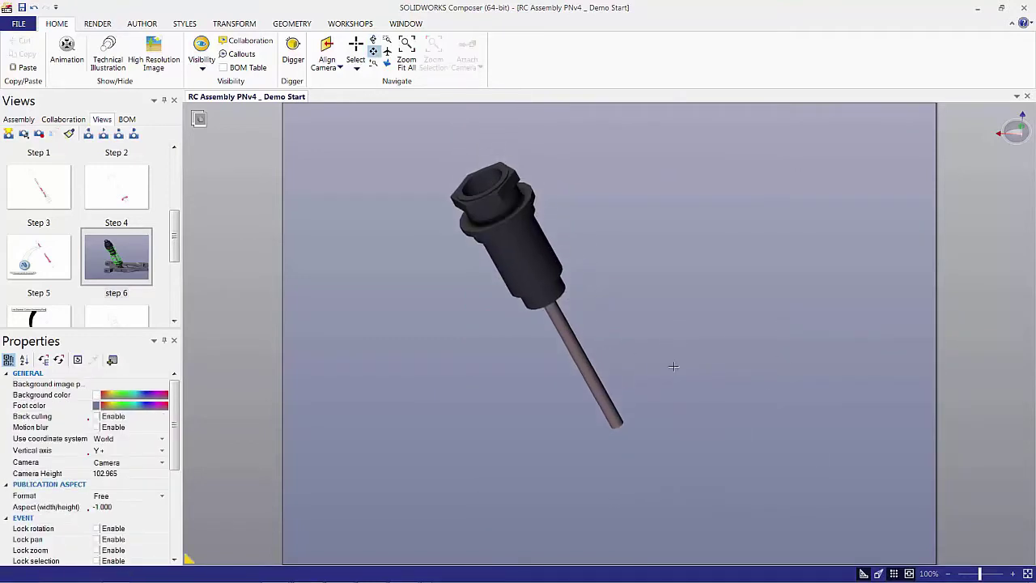
left_click(531, 192)
right_click(530, 192)
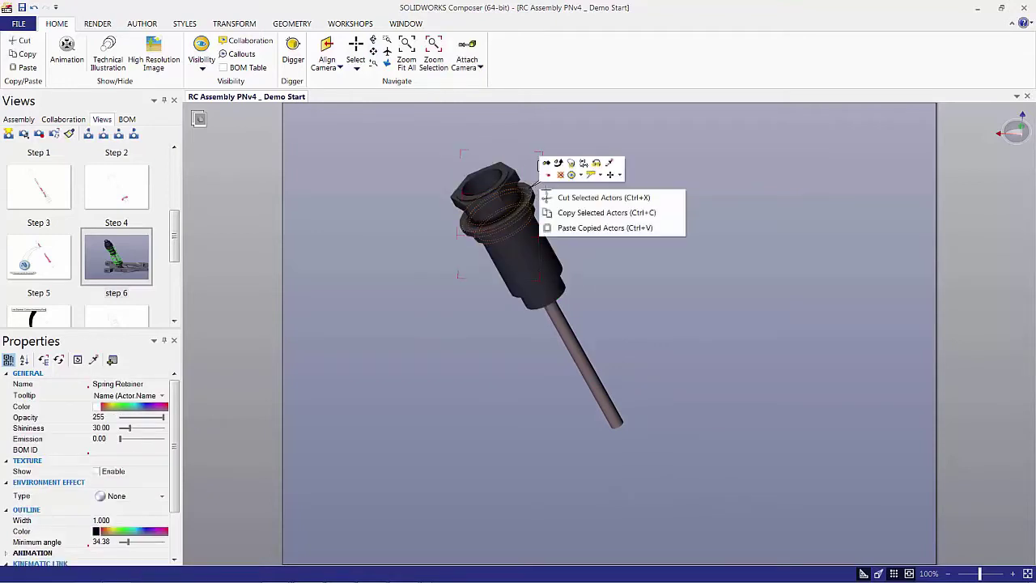
left_click(584, 197)
left_click_drag(693, 388, 751, 398)
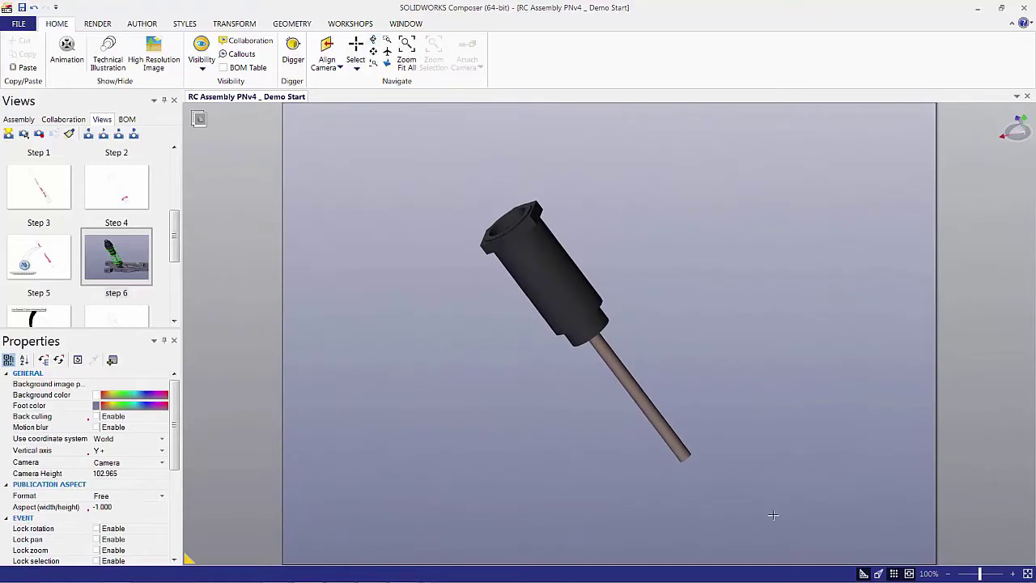
Select all remaining shock parts and explode them linearly along the Shock Body's axis using curve detection.
key("ctrl+v")
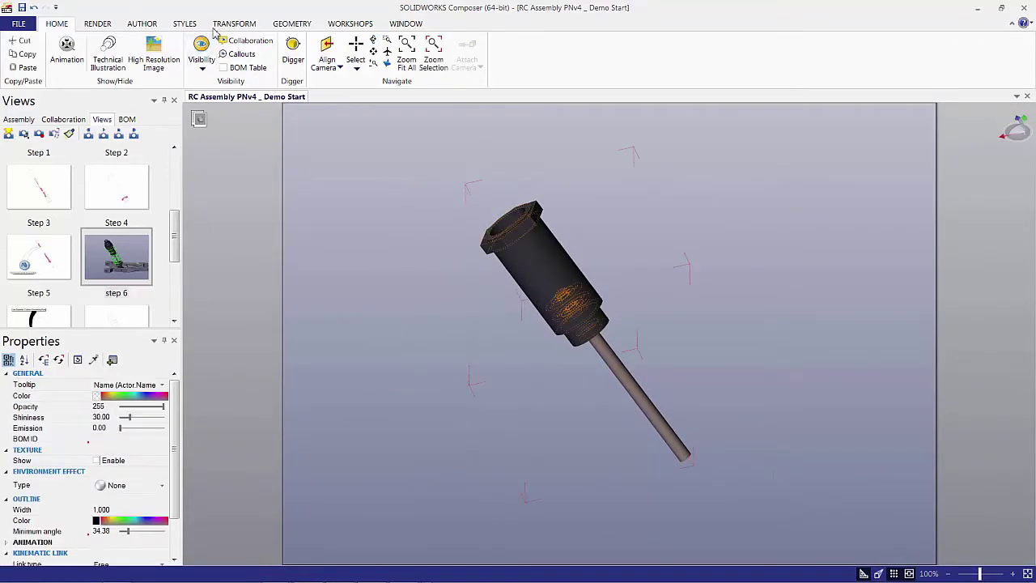
left_click(239, 24)
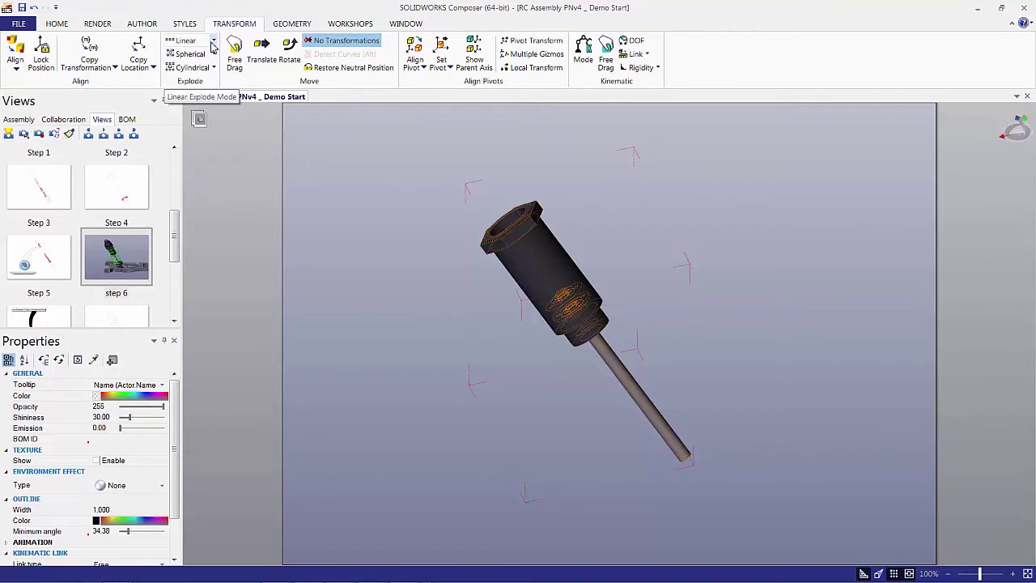
left_click(208, 44)
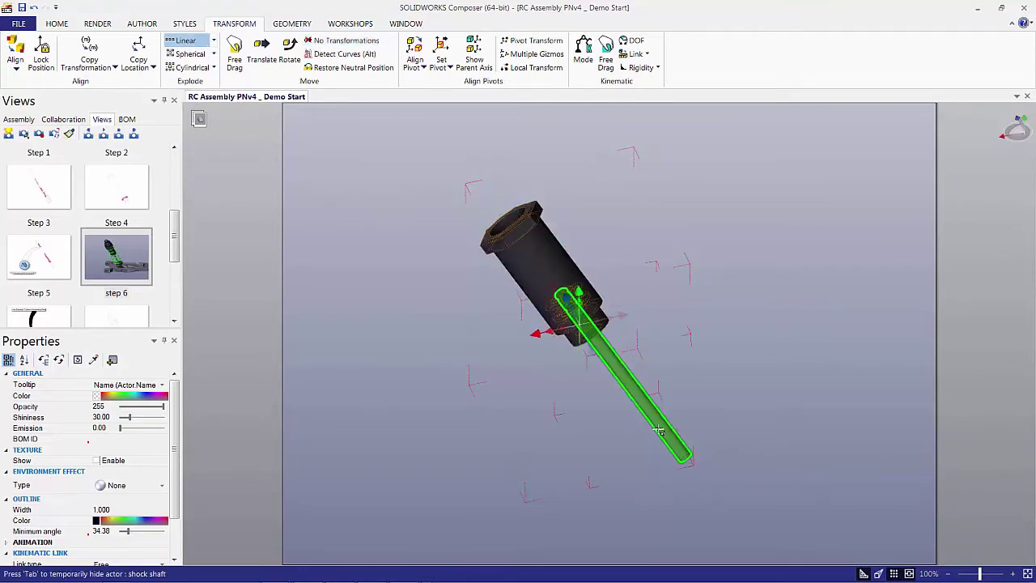
key("alt")
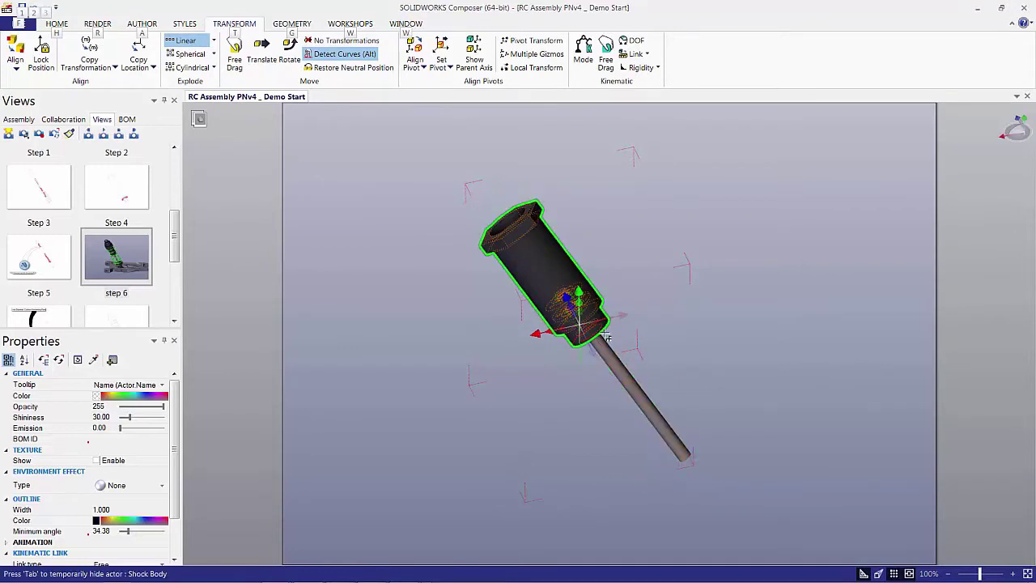
left_click_drag(611, 346, 612, 380)
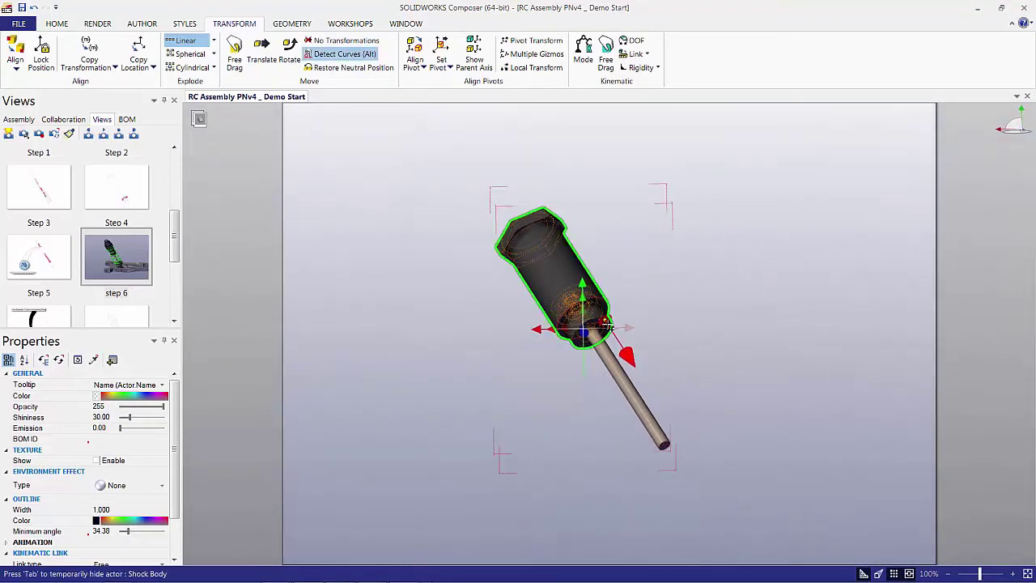
left_click(603, 326, "alt")
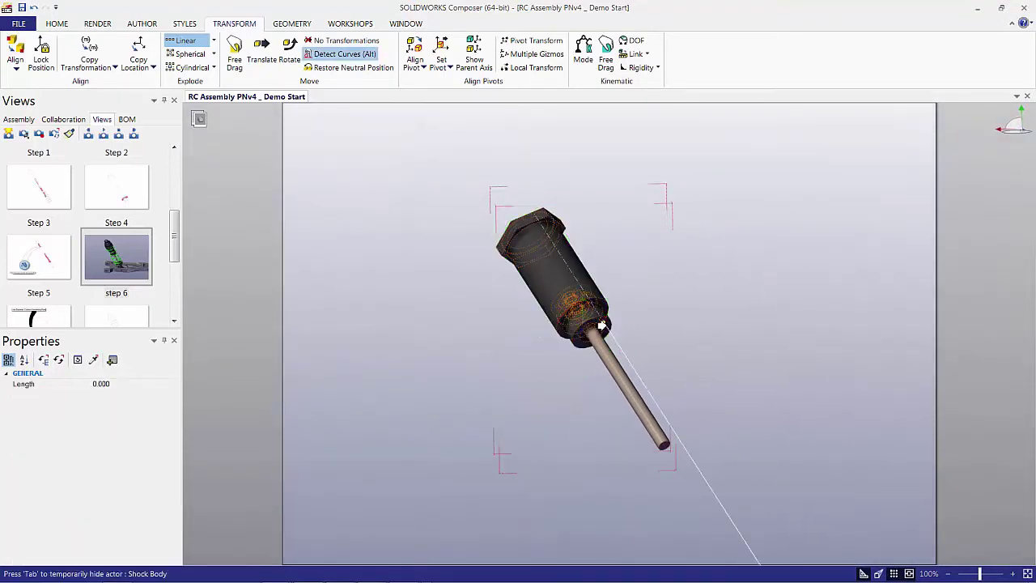
left_click_drag(602, 326, 447, 168)
scroll(680, 332, "down", 3)
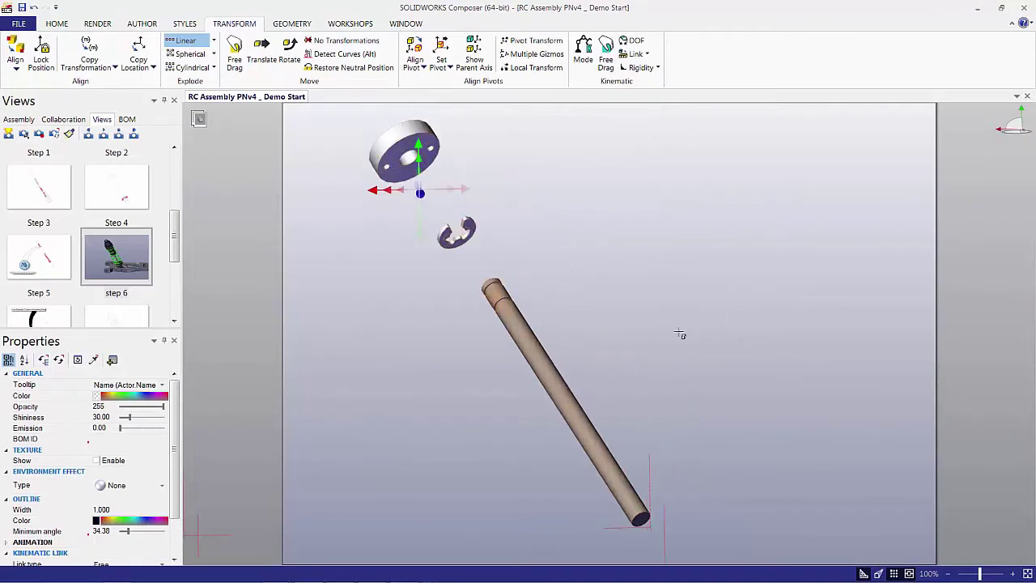
Translate the Shock Body along its own axis, using curve detection, past the free end of the shaft.
left_click(706, 259)
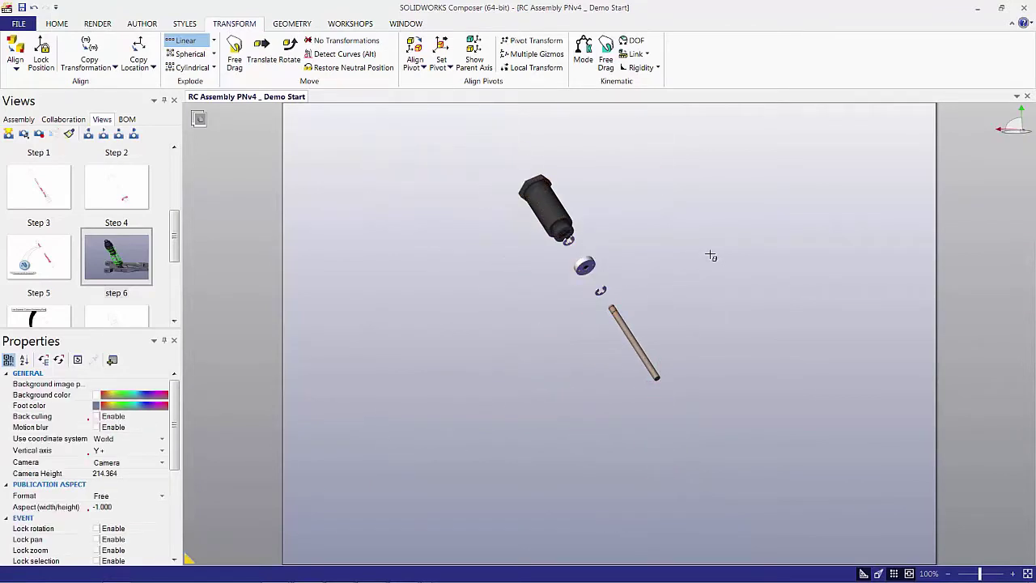
right_click(563, 212)
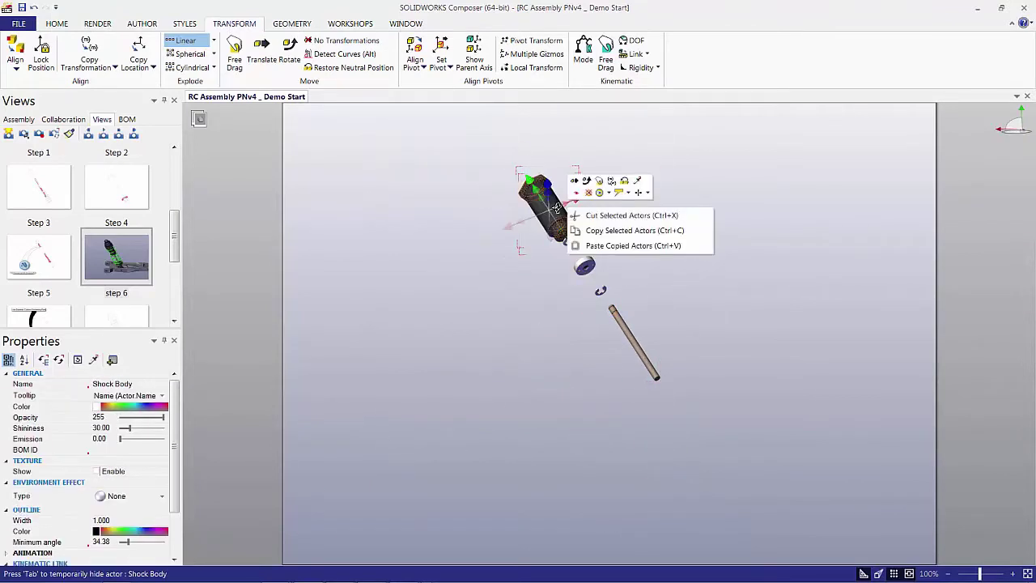
left_click(181, 43)
right_click(562, 219)
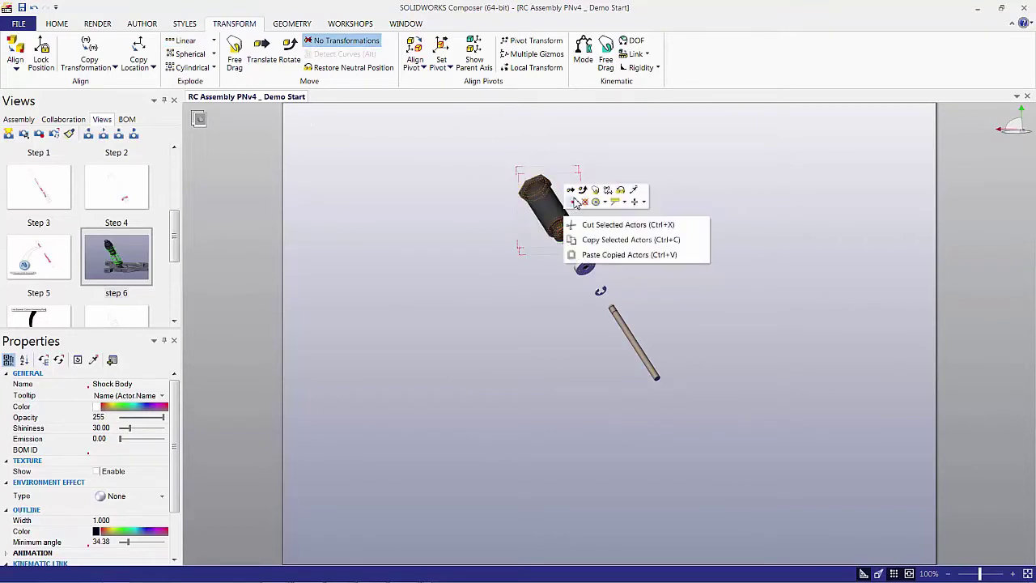
left_click(575, 201)
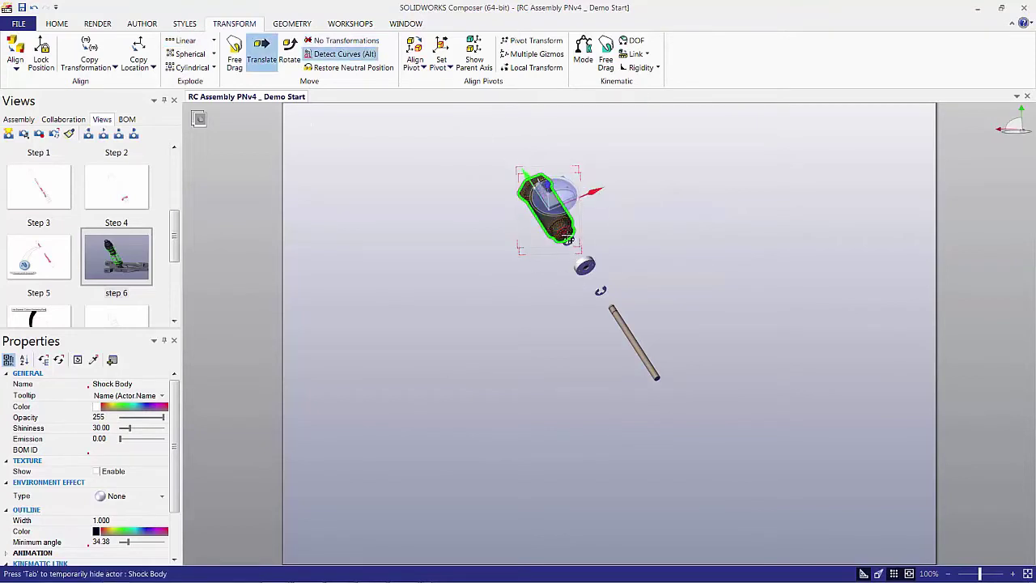
key("alt")
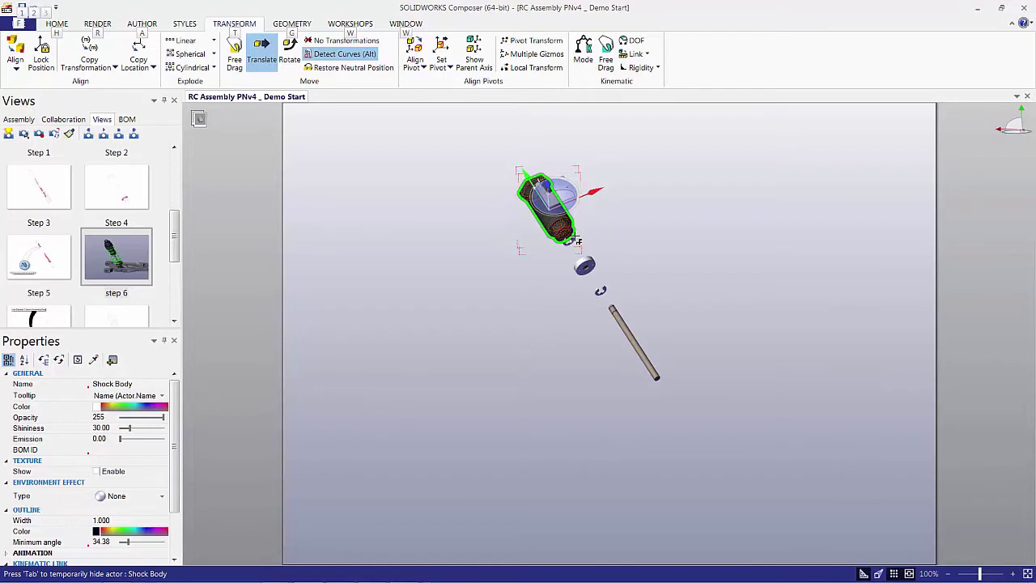
left_click_drag(576, 240, 807, 479)
left_click(802, 478)
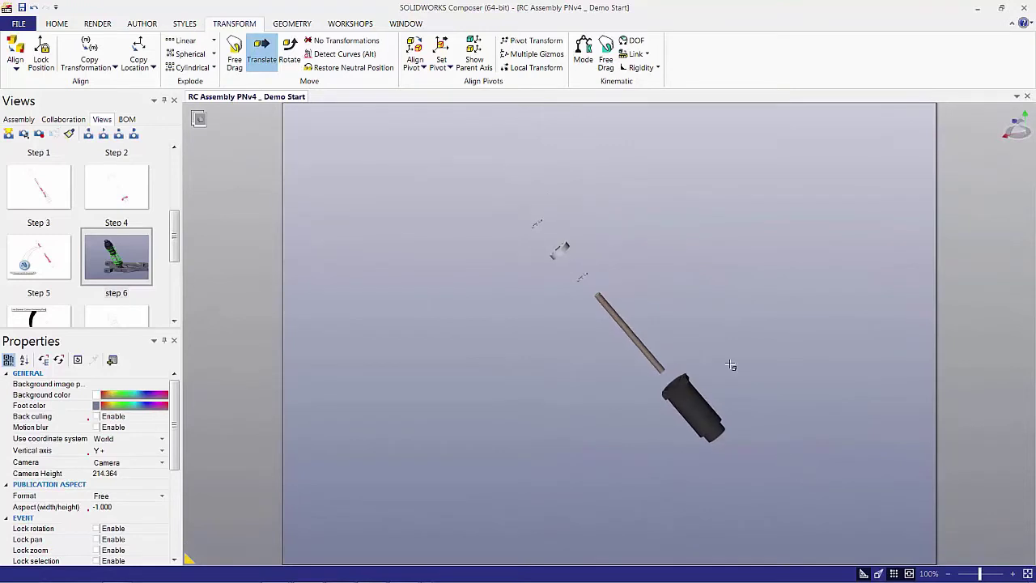
Set the viewport's foot color to white and switch the render mode to Silhouette.
scroll(739, 420, "up", 2)
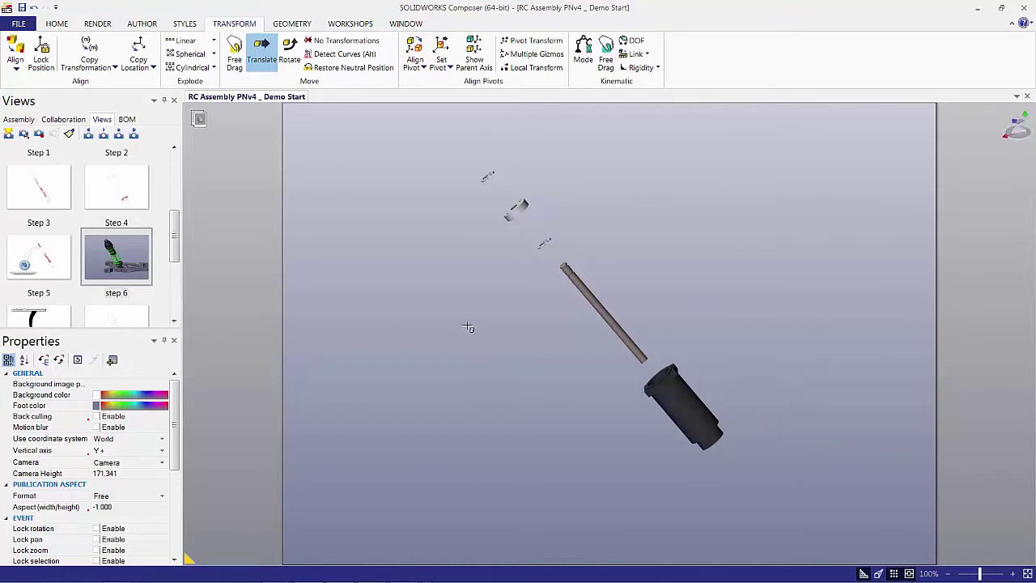
left_click(97, 406)
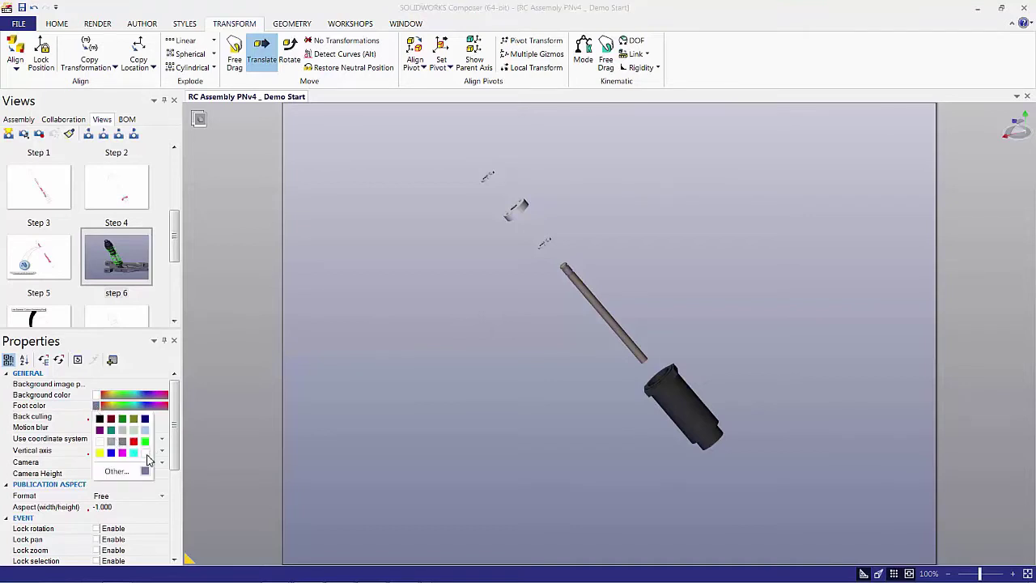
left_click(145, 453)
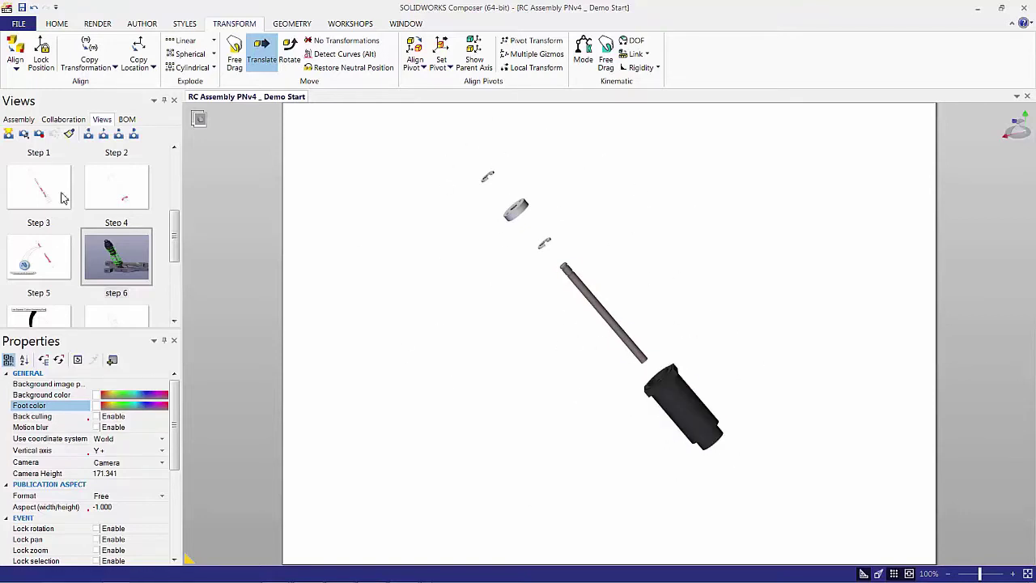
left_click(97, 24)
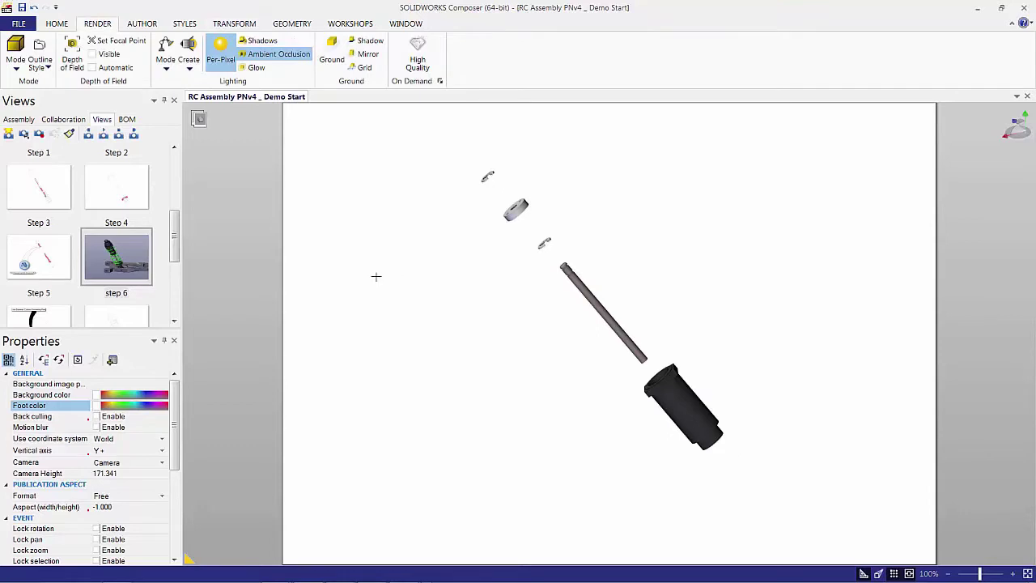
left_click(16, 69)
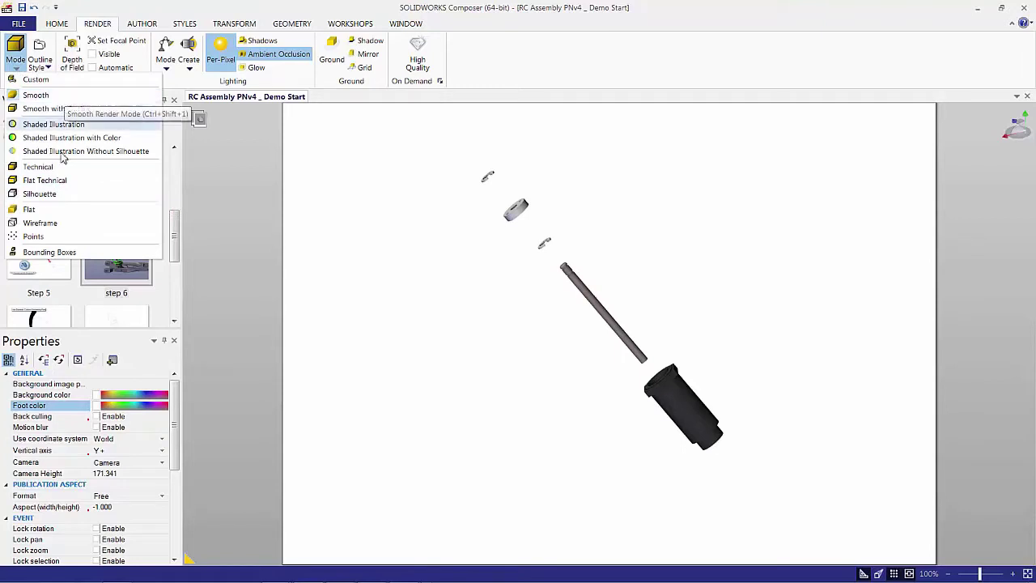
left_click(39, 194)
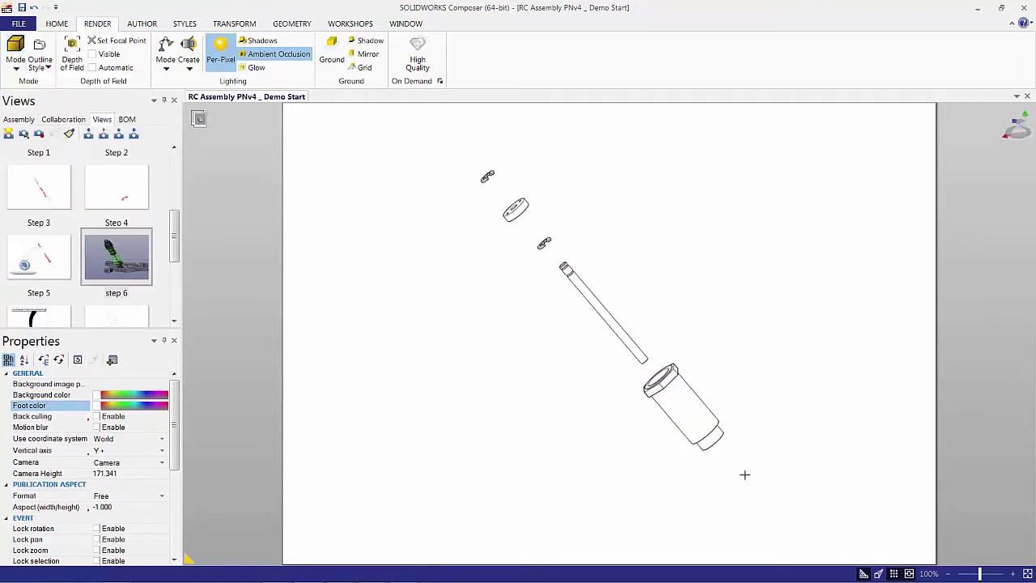
Draw an arrow about 133 long on the shock's axis, from inside the Shock Body to just beyond the outermost clip.
left_click(134, 25)
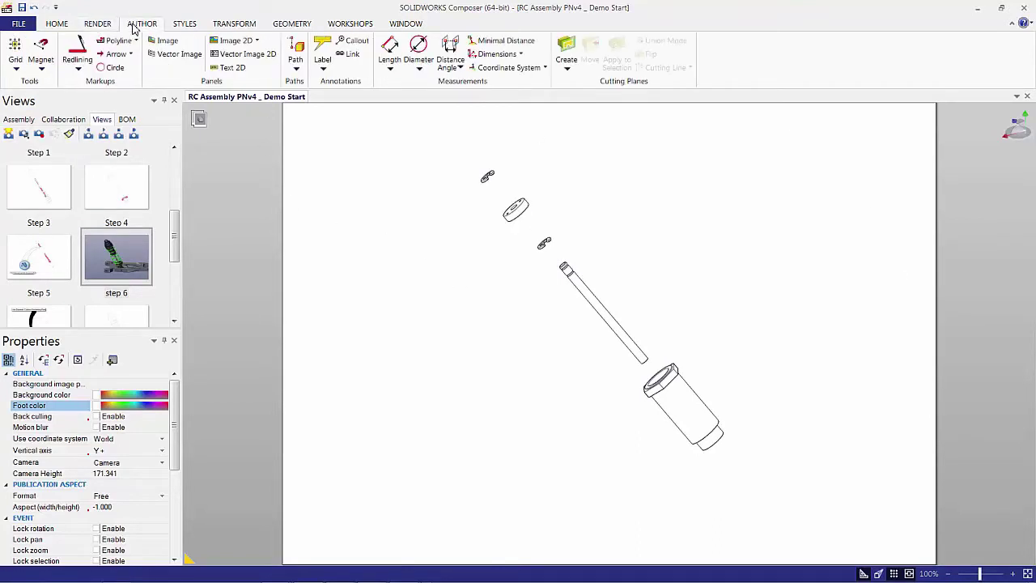
left_click(113, 54)
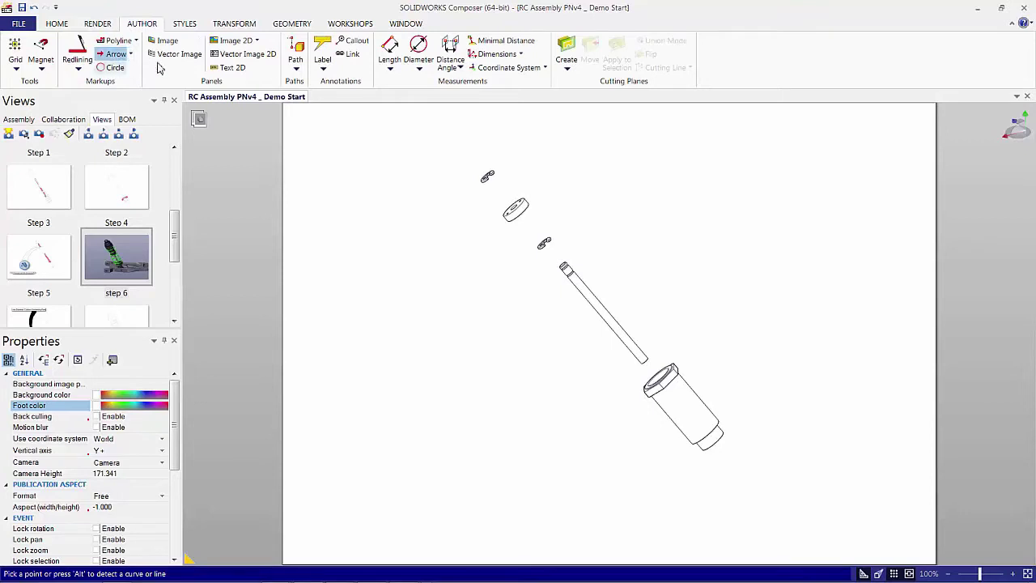
key("alt")
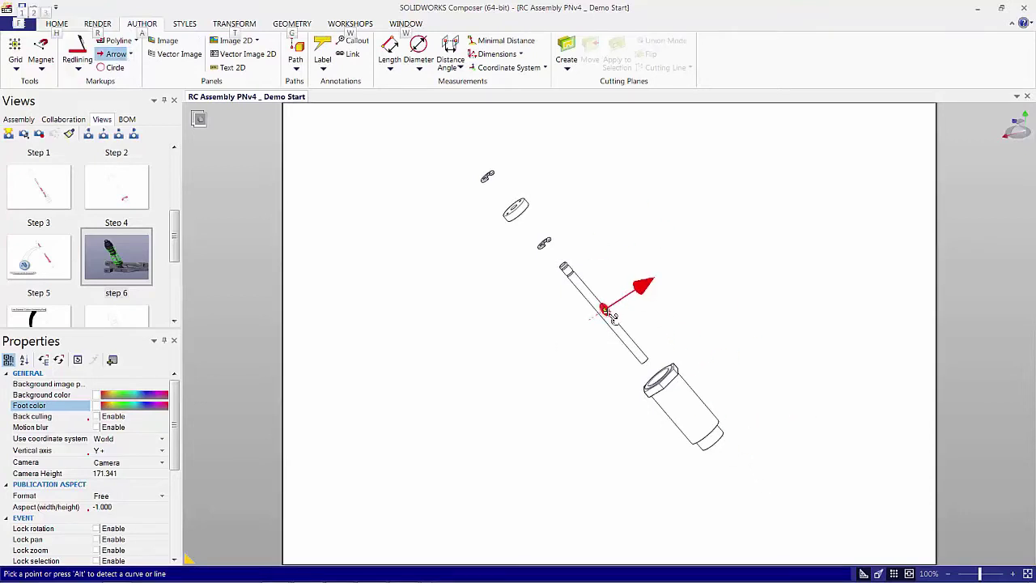
left_click(694, 422)
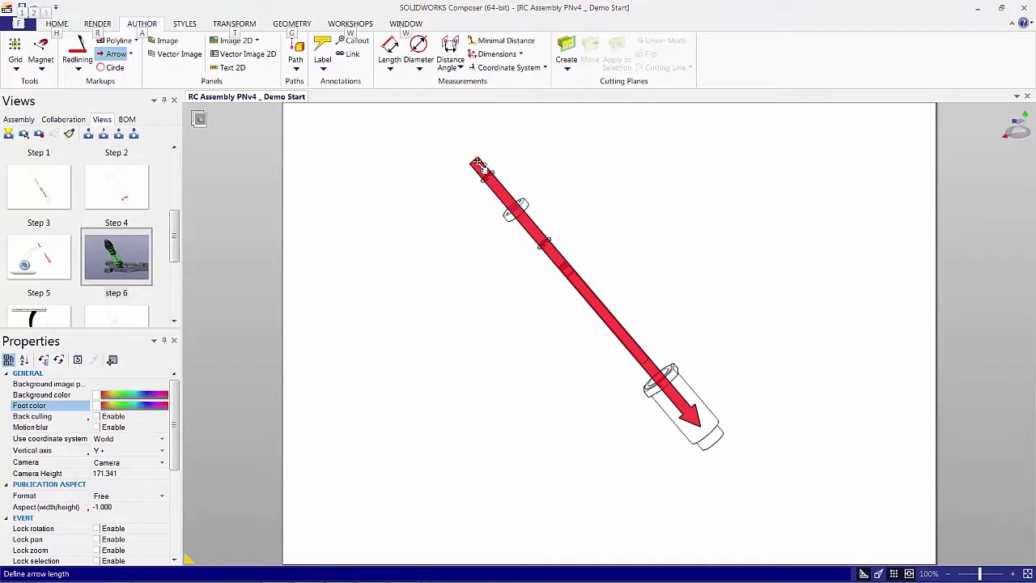
left_click(479, 162)
key("Escape")
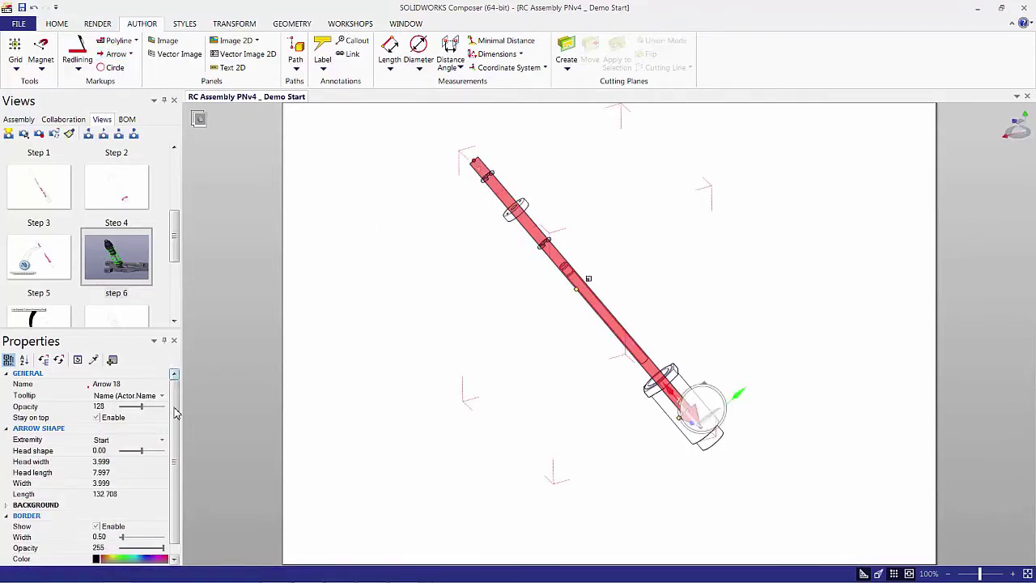
Set the arrow's extremity to End so its head points away from the Shock Body.
left_click(162, 440)
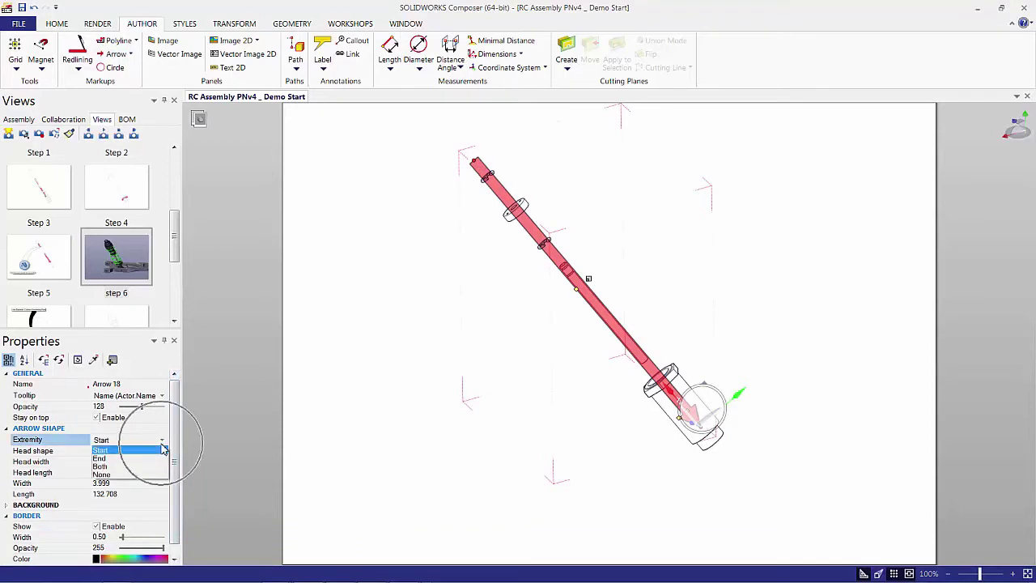
left_click(162, 459)
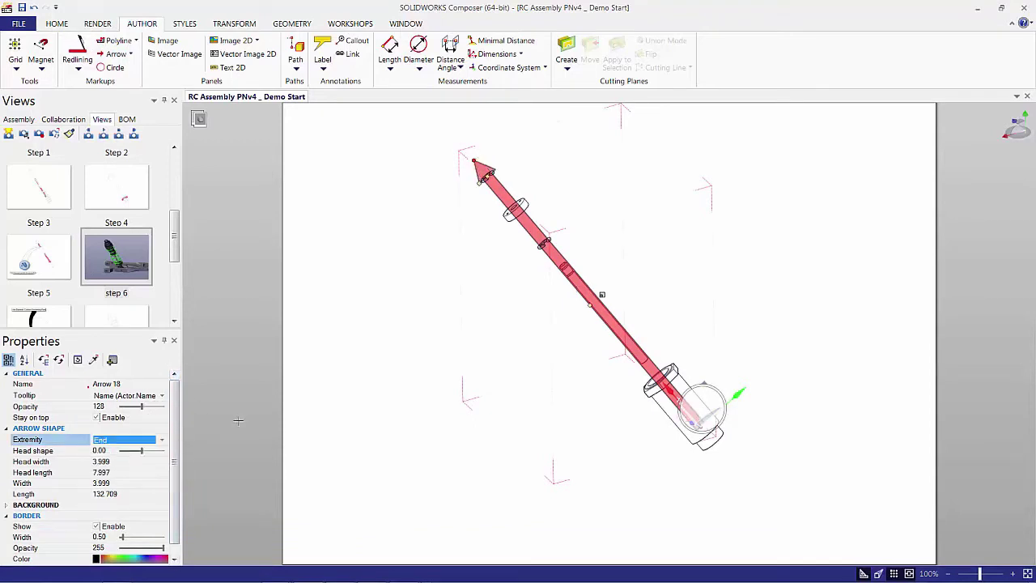
left_click(487, 318)
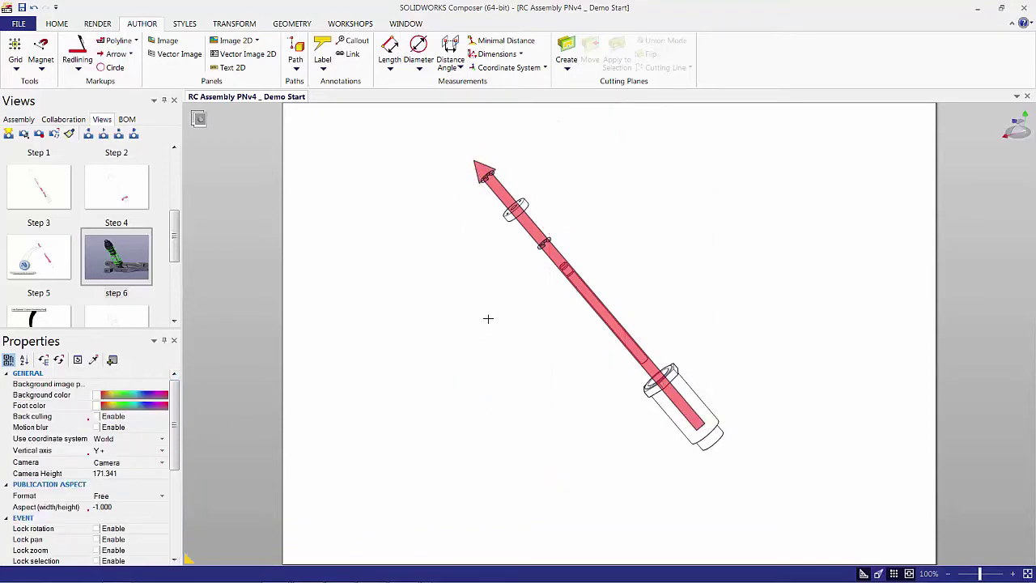
Lengthen the arrow to about 144 beyond the outermost clip, with a head shape of about 0.14.
left_click(508, 190)
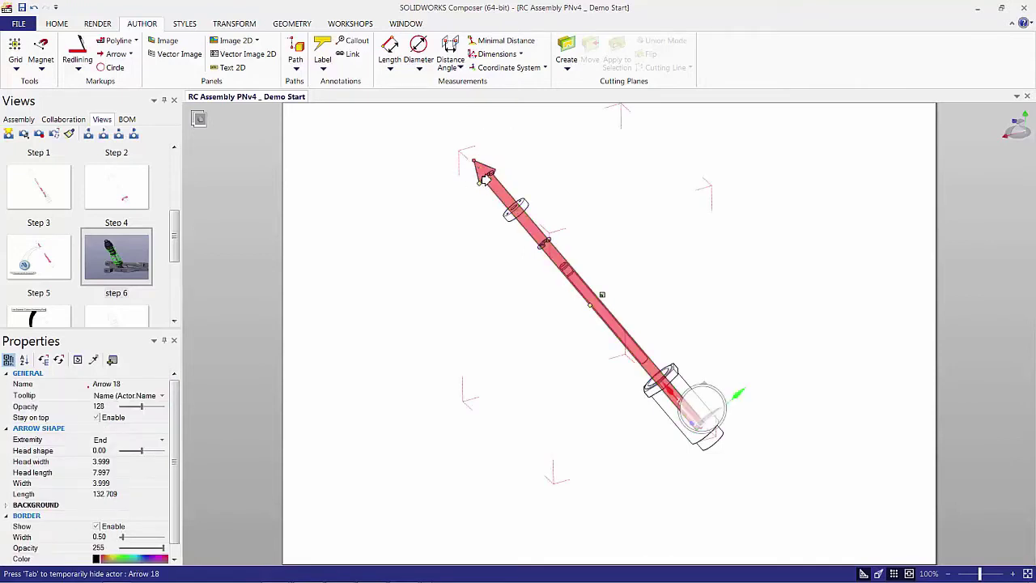
left_click_drag(484, 174, 451, 139)
left_click(423, 342)
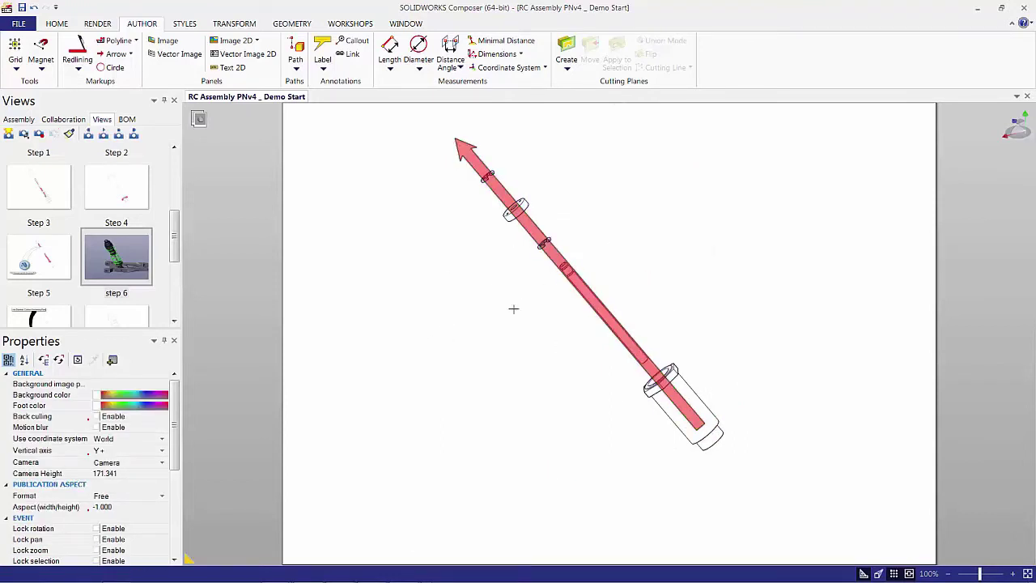
Turn off Stay on top for the arrow so that it passes behind the shock parts.
scroll(149, 389, "down", 2)
scroll(149, 429, "up", 2)
left_click(530, 243)
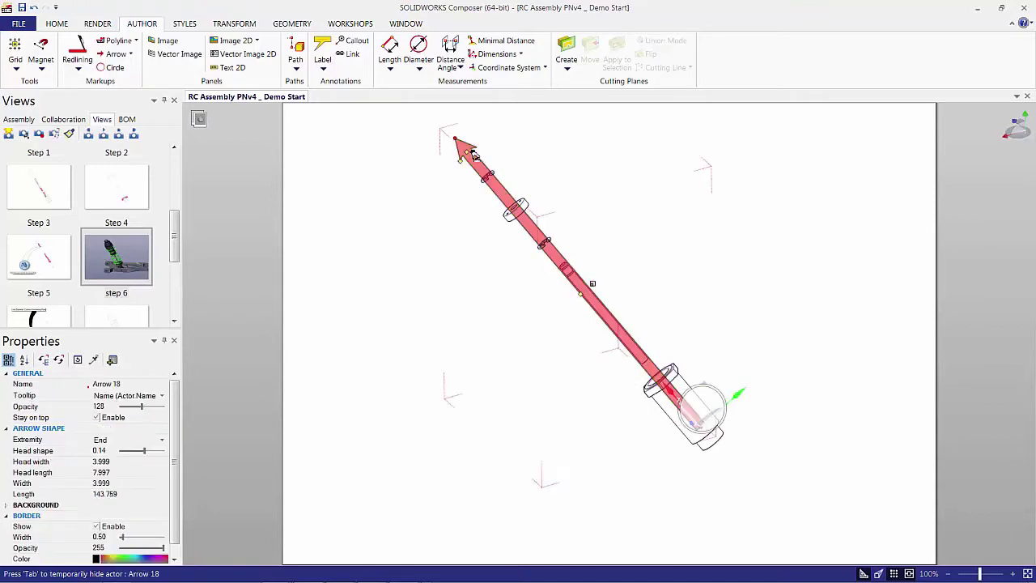
left_click(97, 416)
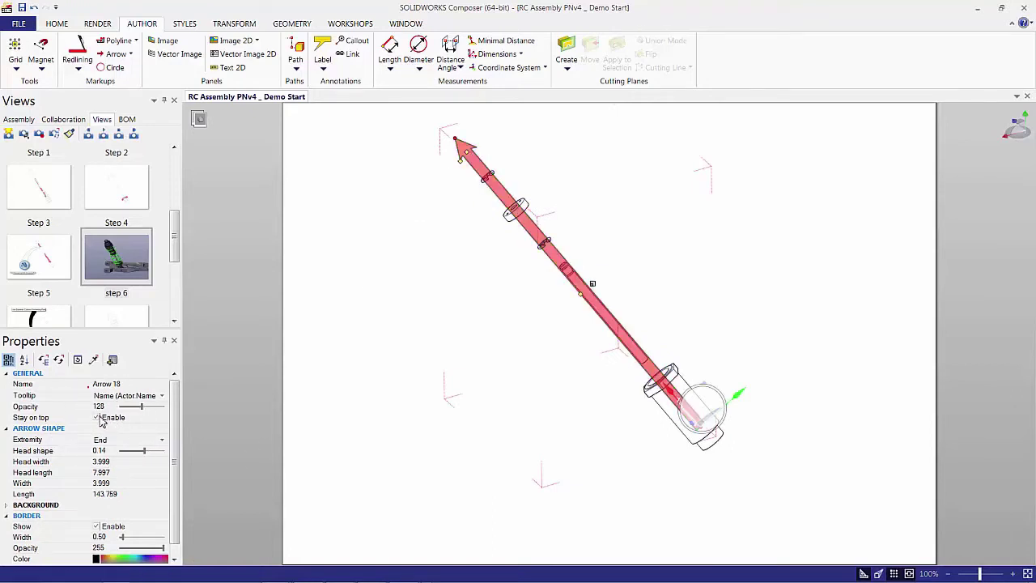
left_click(98, 417)
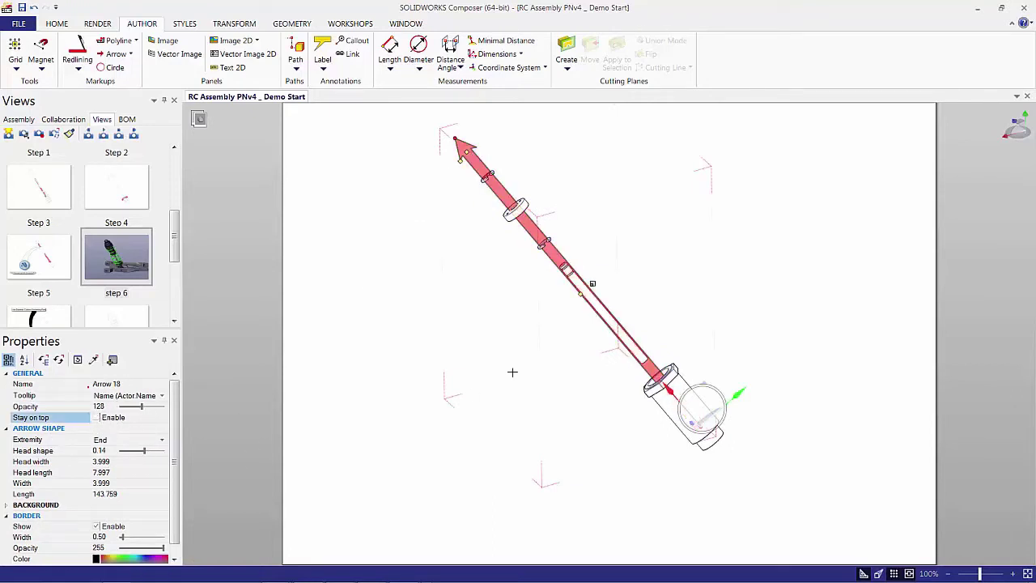
left_click(431, 490)
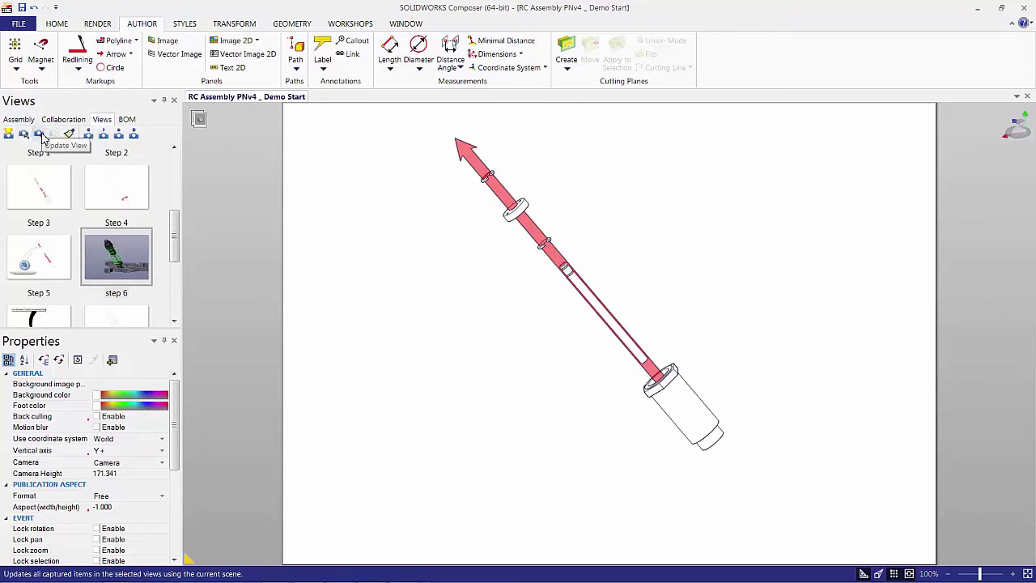
Update the saved step 6 view with the current exploded scene.
left_click(42, 138)
left_click(8, 136)
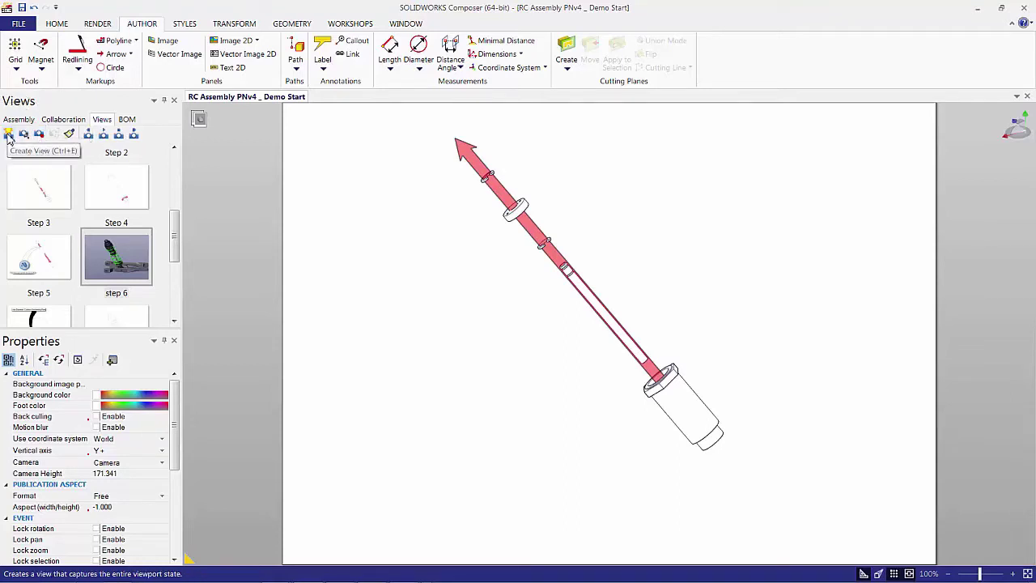
left_click(38, 135)
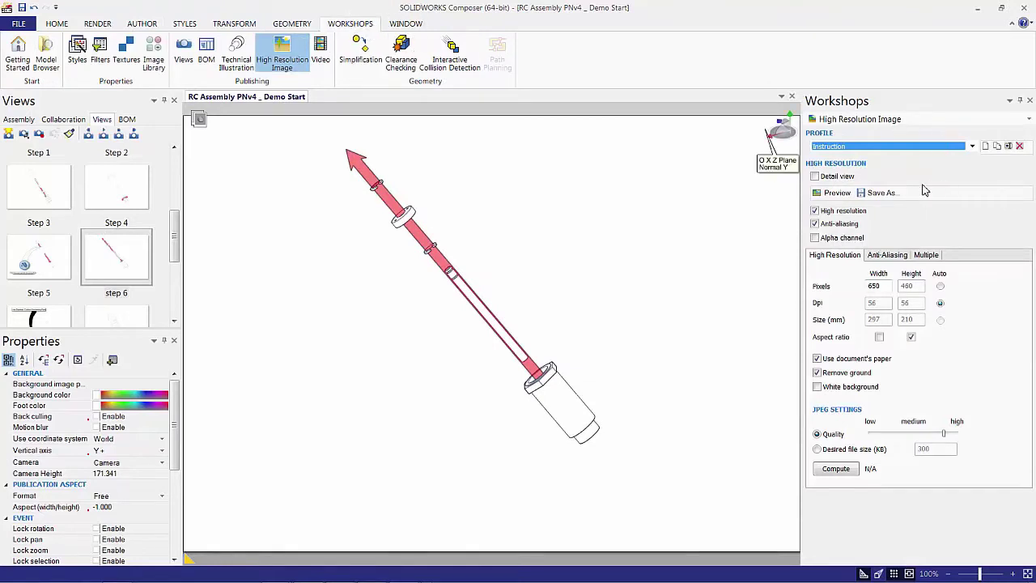
Examine the Cover profile's settings for high resolution images and switch back to the Instruction profile.
left_click(972, 147)
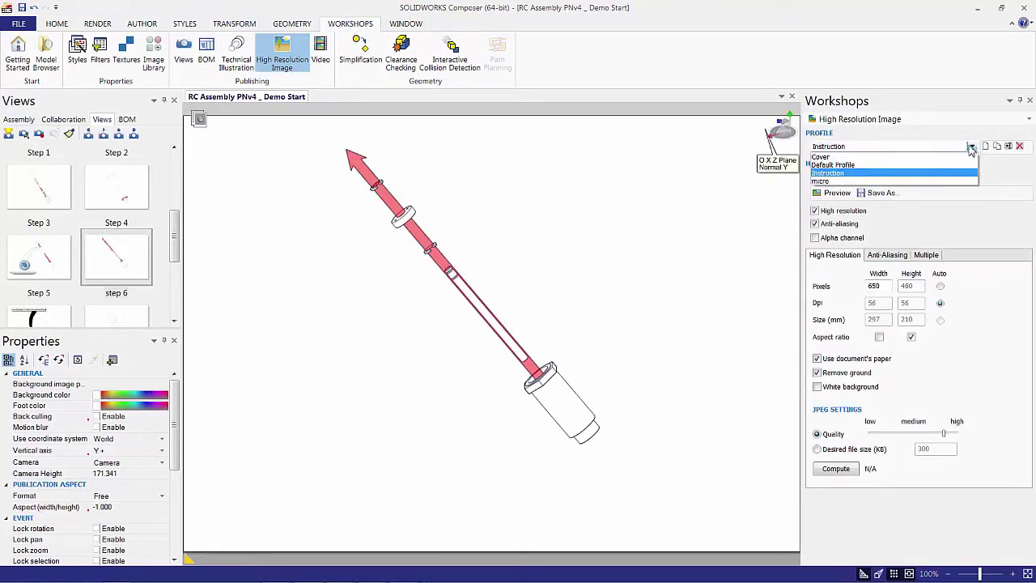
left_click(889, 158)
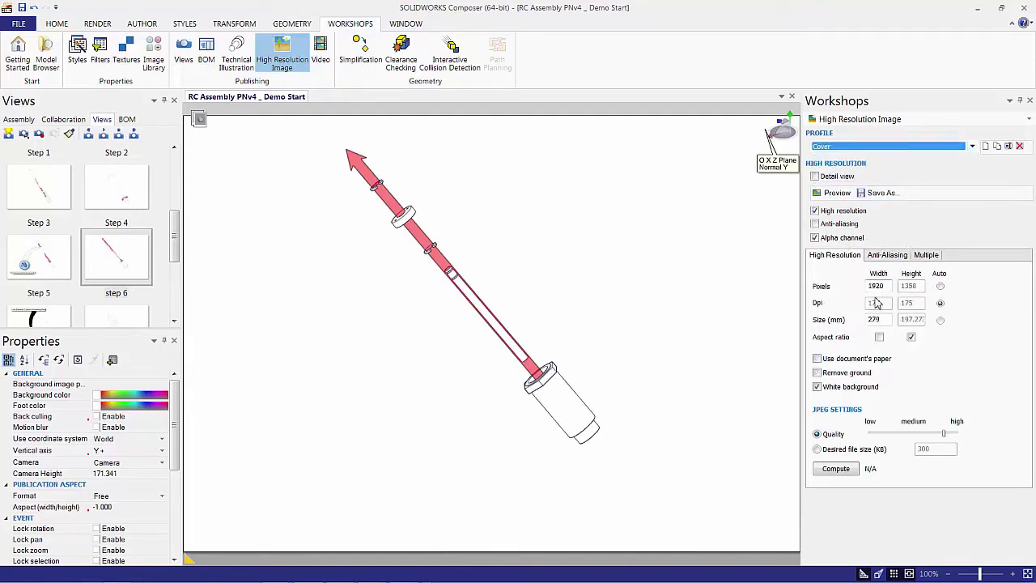
left_click(971, 147)
left_click(959, 172)
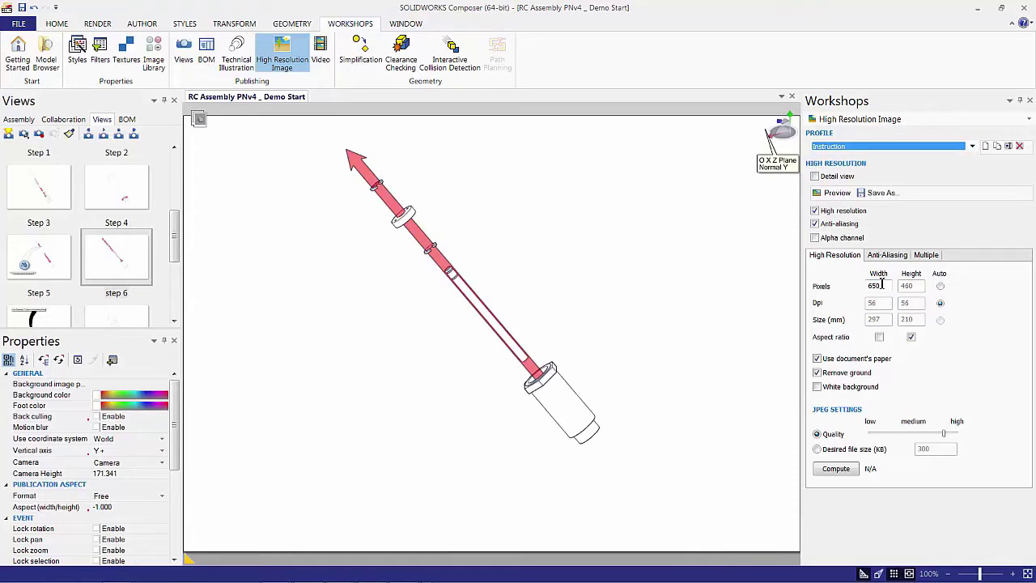
Save the high resolution image as the JPEG "spet 6 revised" in the Composer folder, replacing the existing file.
left_click(878, 194)
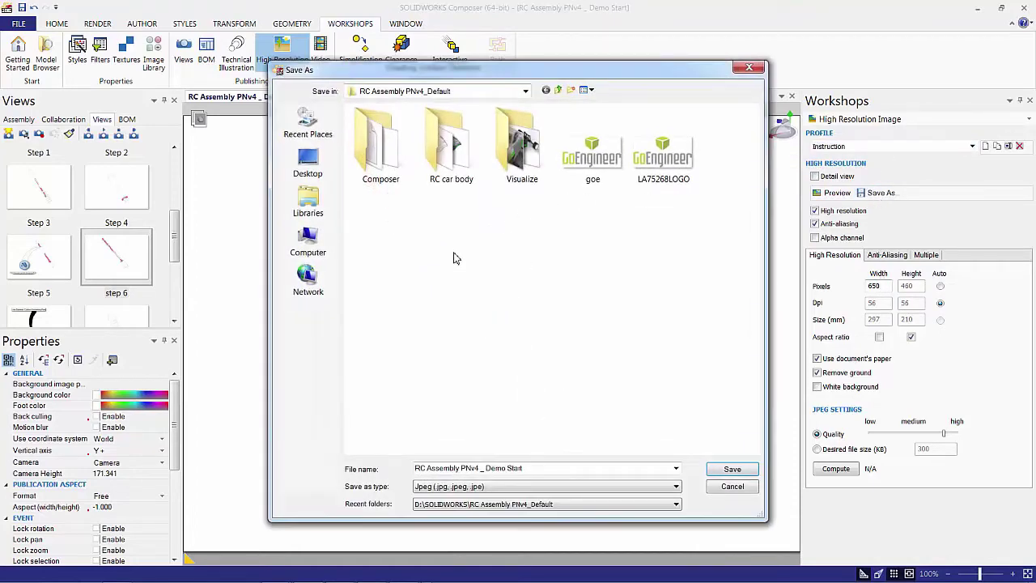
double_click(381, 145)
left_click(450, 149)
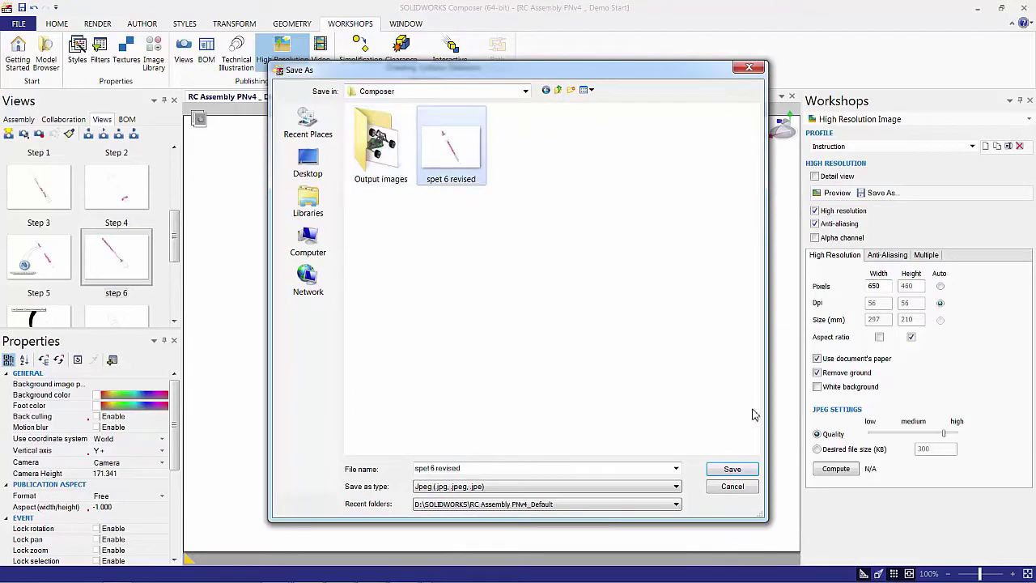
left_click(730, 469)
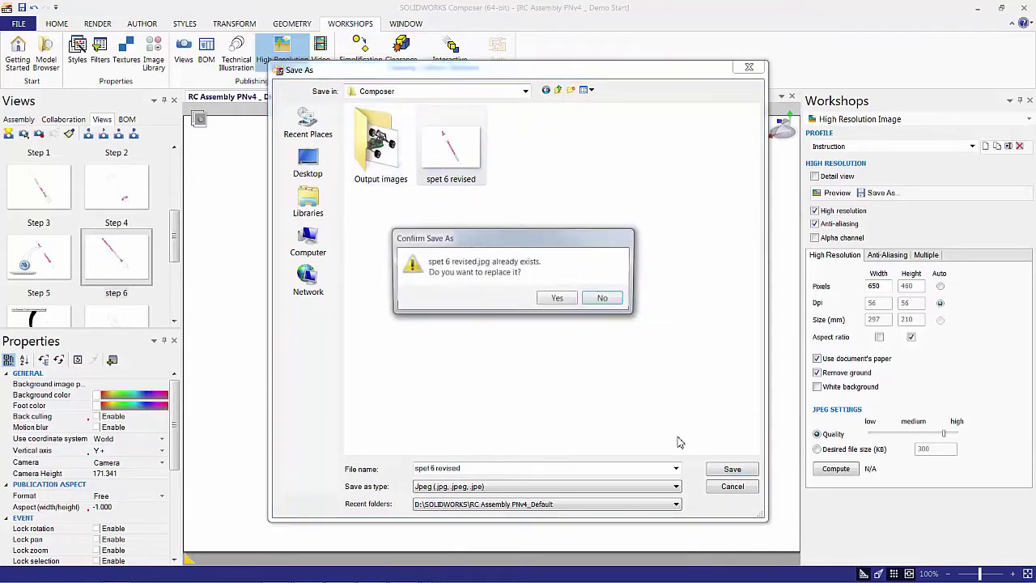
left_click(558, 298)
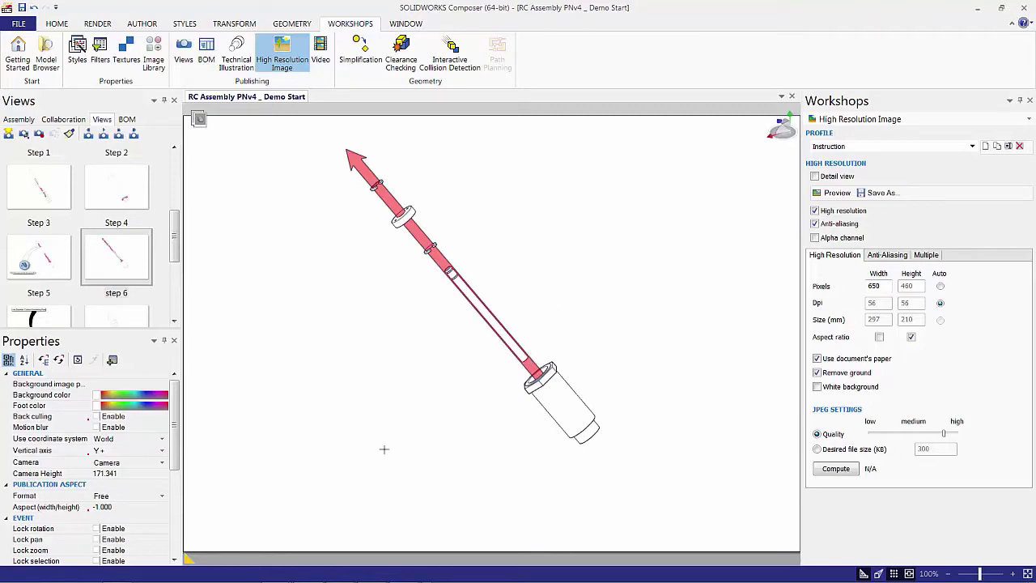
Switch to the Shock Manual in Microsoft Publisher and show the Graphics Manager.
left_click(340, 568)
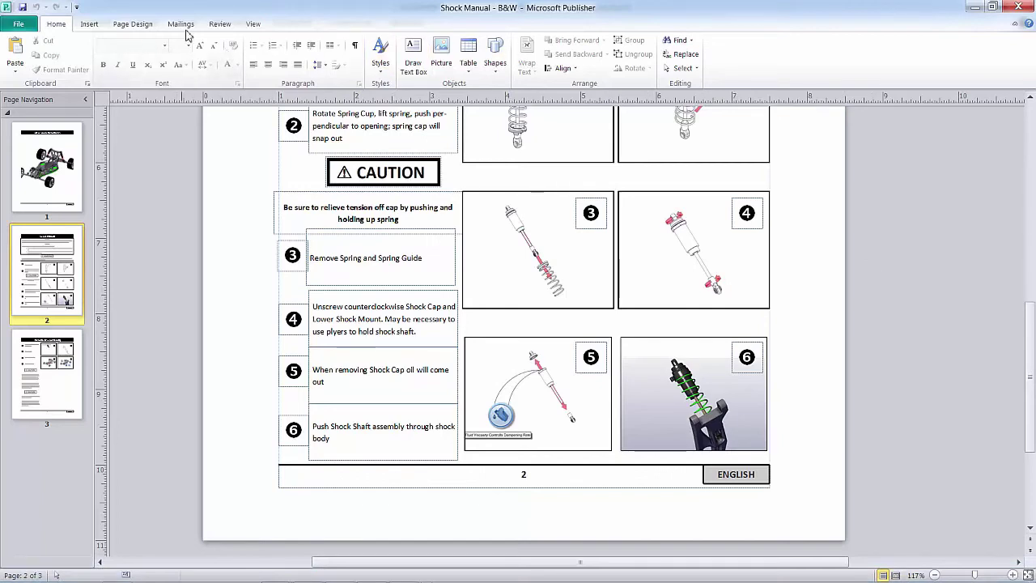
left_click(252, 24)
left_click(255, 40)
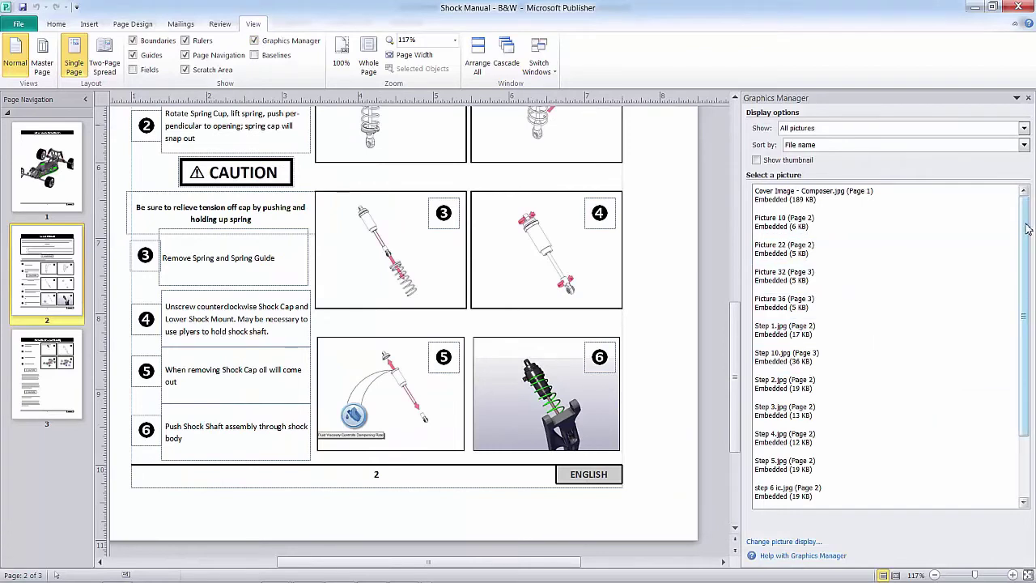
Replace the embedded picture "step 6 ic.jpg" on page 2 with "spet 6 revised" from the RC Assembly PNv4_Default Composer folder.
left_click_drag(1026, 229, 1026, 294)
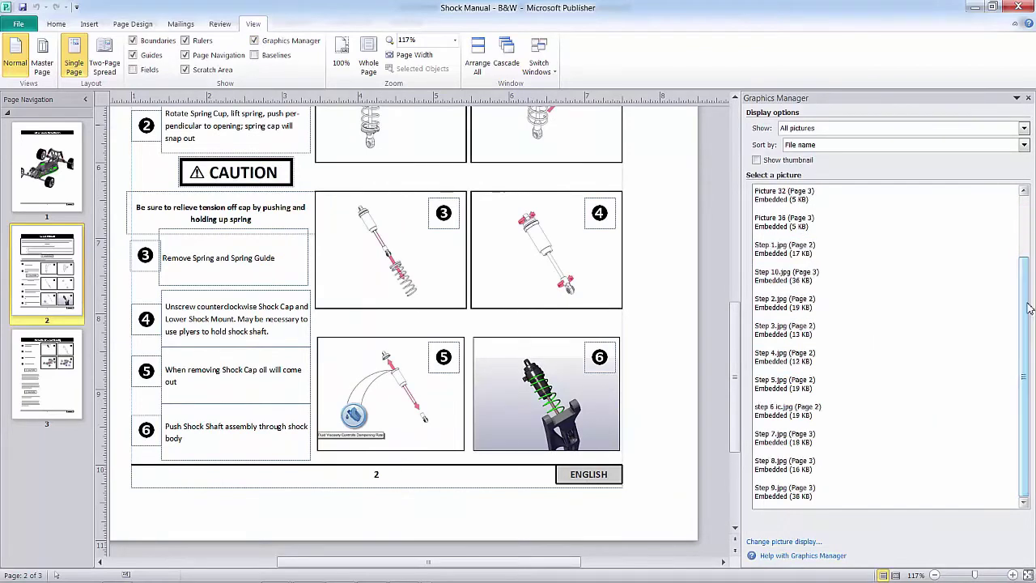
left_click(811, 415)
left_click(1012, 414)
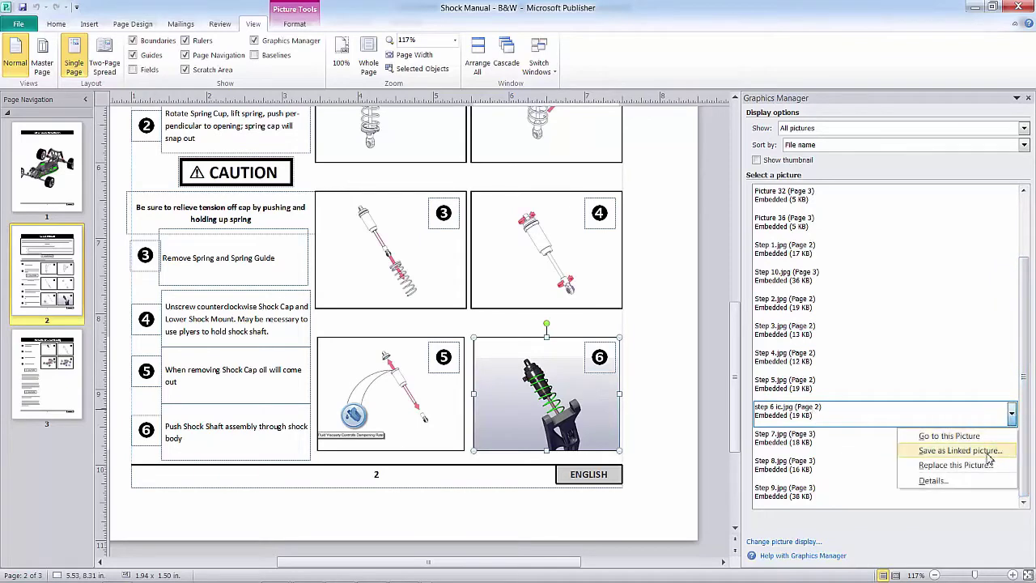
left_click(955, 466)
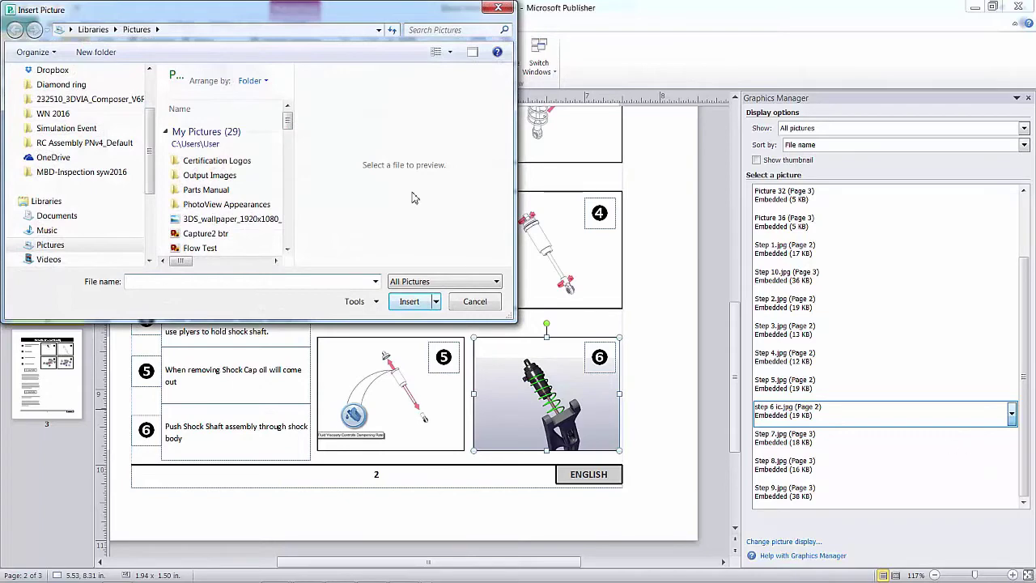
left_click(62, 144)
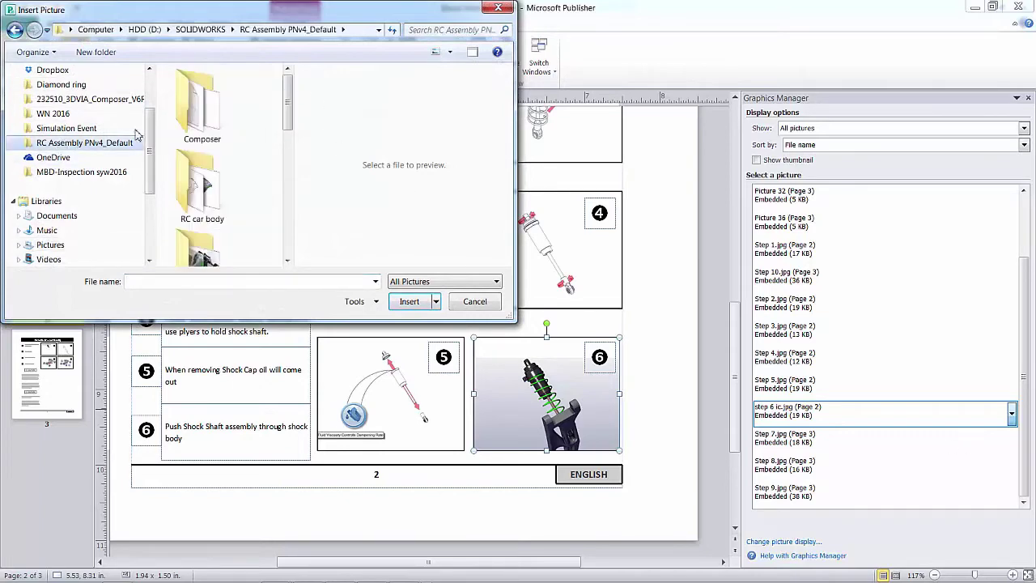
double_click(202, 101)
left_click(223, 189)
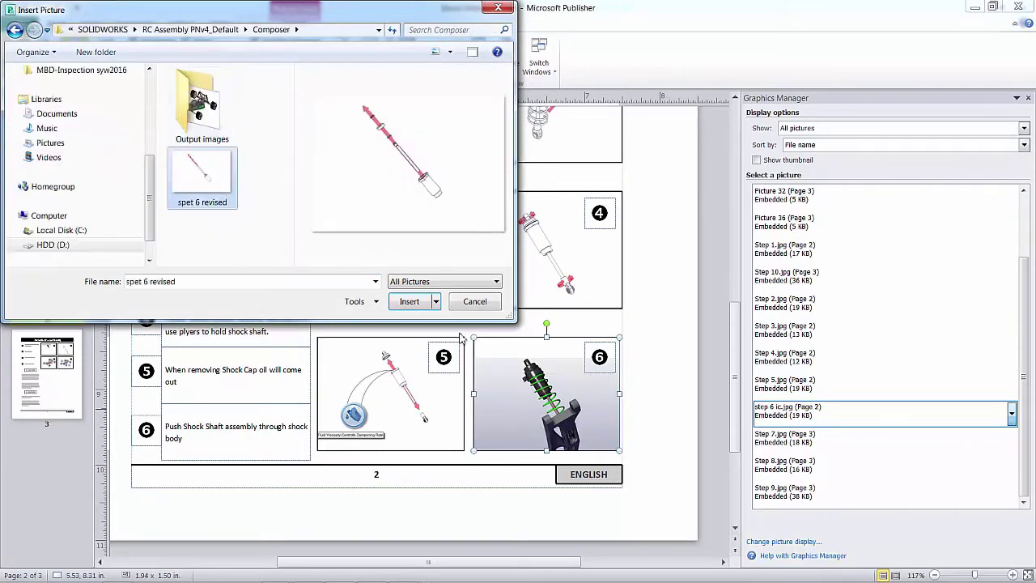
left_click(407, 300)
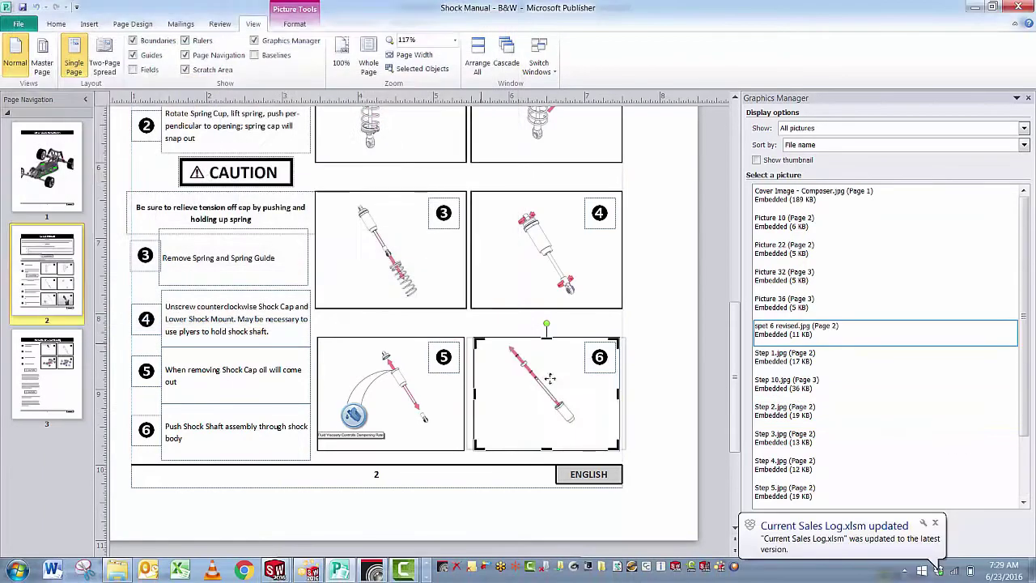
left_click(682, 374)
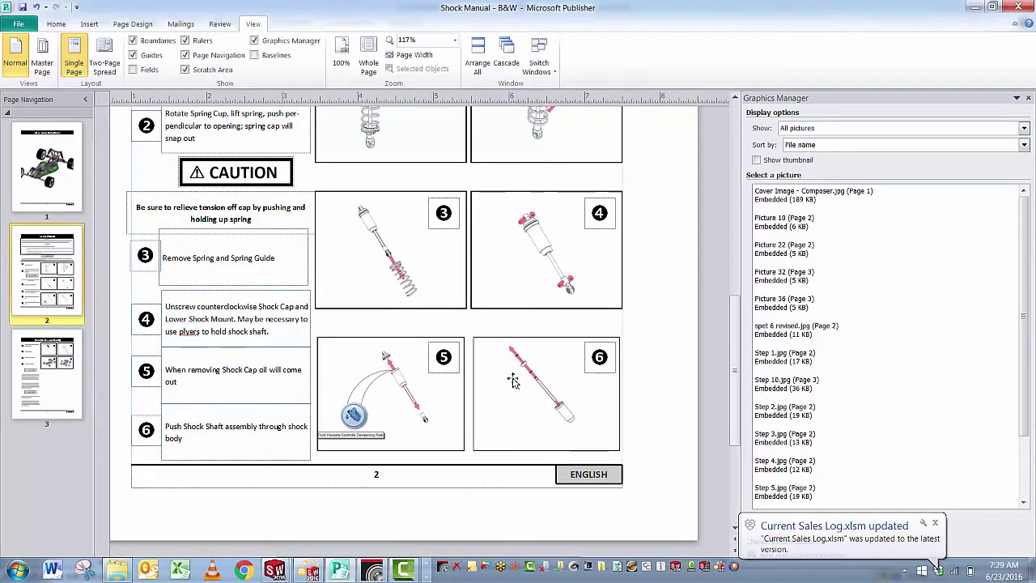
Review the illustrated disassembly steps on pages 2 and 3 of the manual.
scroll(512, 380, "up", 1)
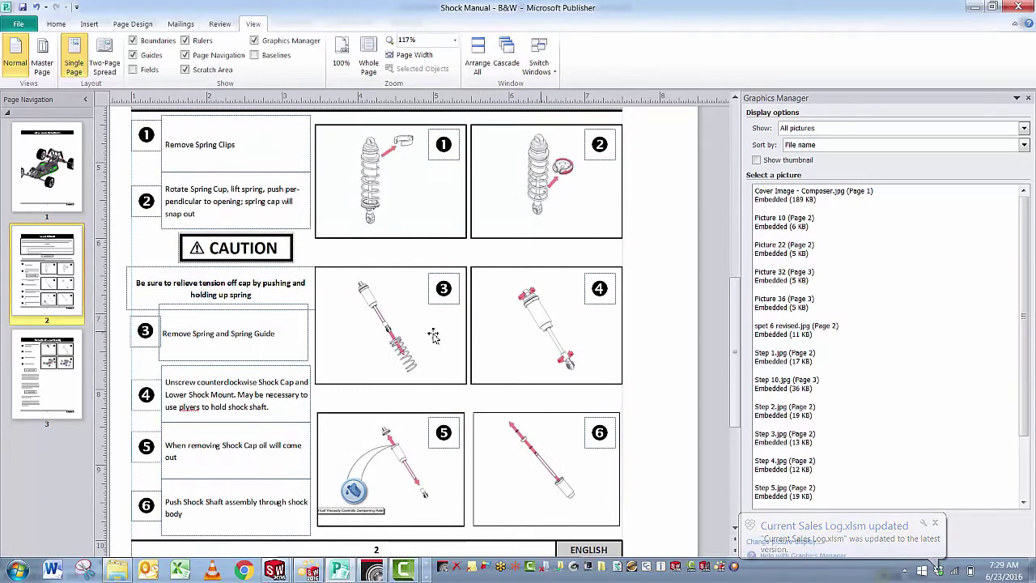
scroll(601, 435, "down", 4)
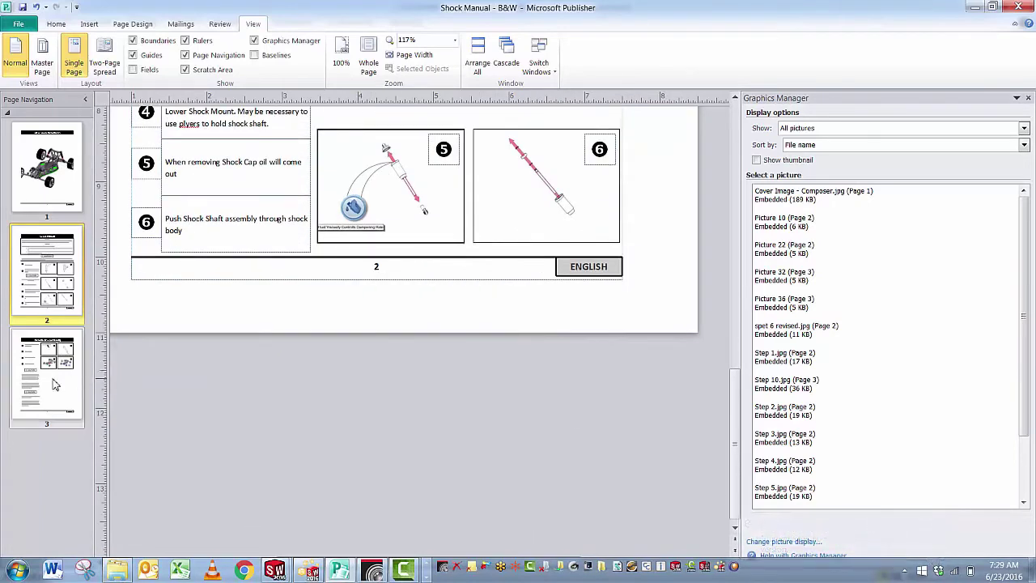
left_click(49, 384)
scroll(365, 386, "up", 8)
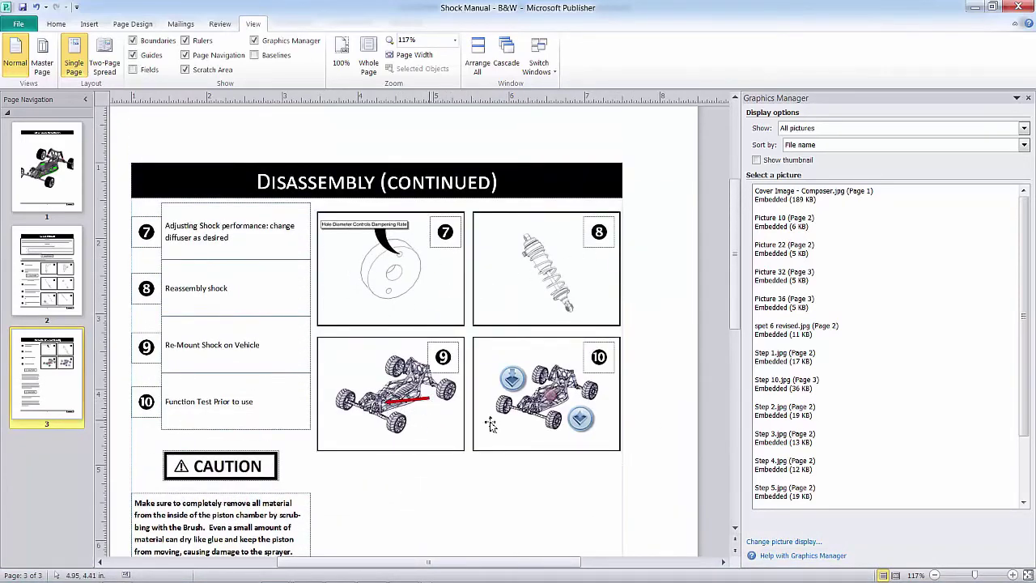
scroll(566, 451, "up", 2)
scroll(567, 453, "up", 2)
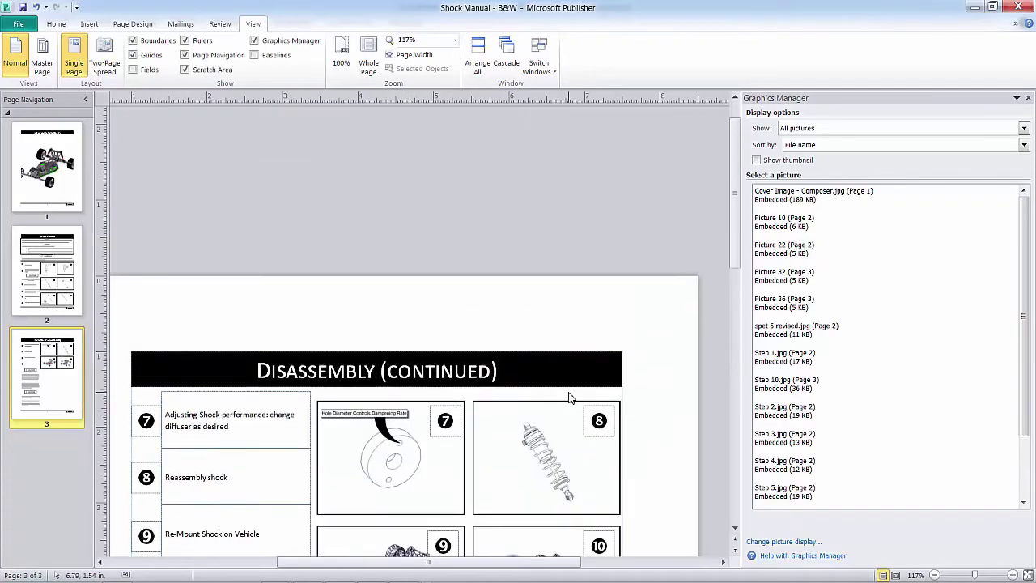
scroll(441, 410, "down", 5)
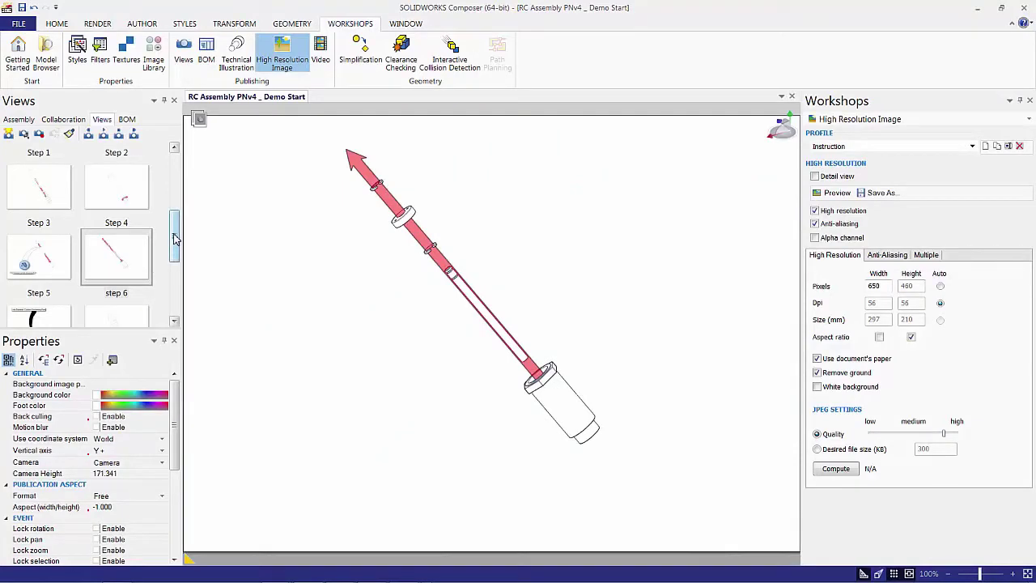
Switch back to SOLIDWORKS Composer and activate the saved View 2 of the RC car without its body.
left_click_drag(174, 237, 174, 162)
left_click(122, 169)
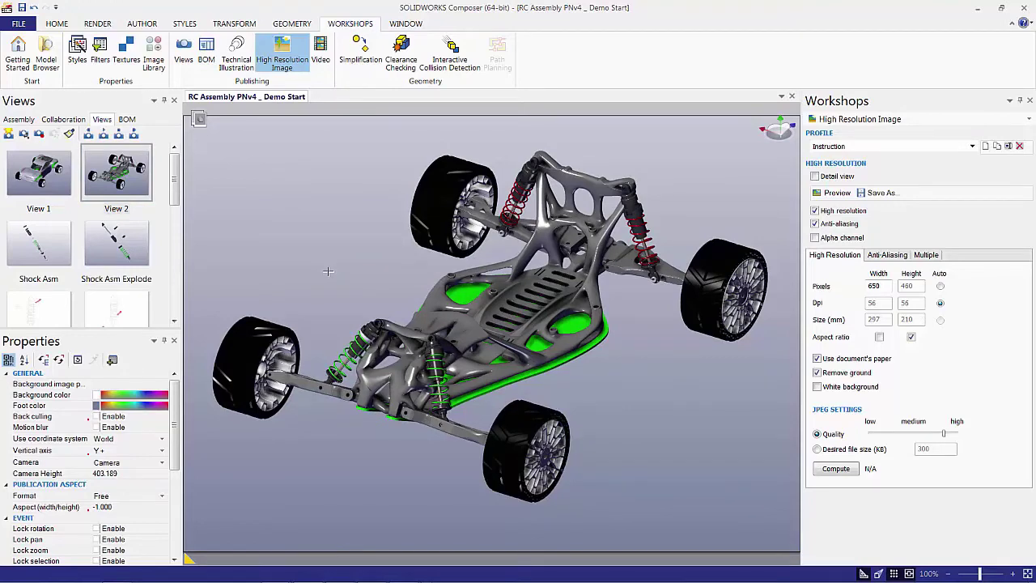
scroll(488, 230, "up", 5)
scroll(489, 230, "down", 10)
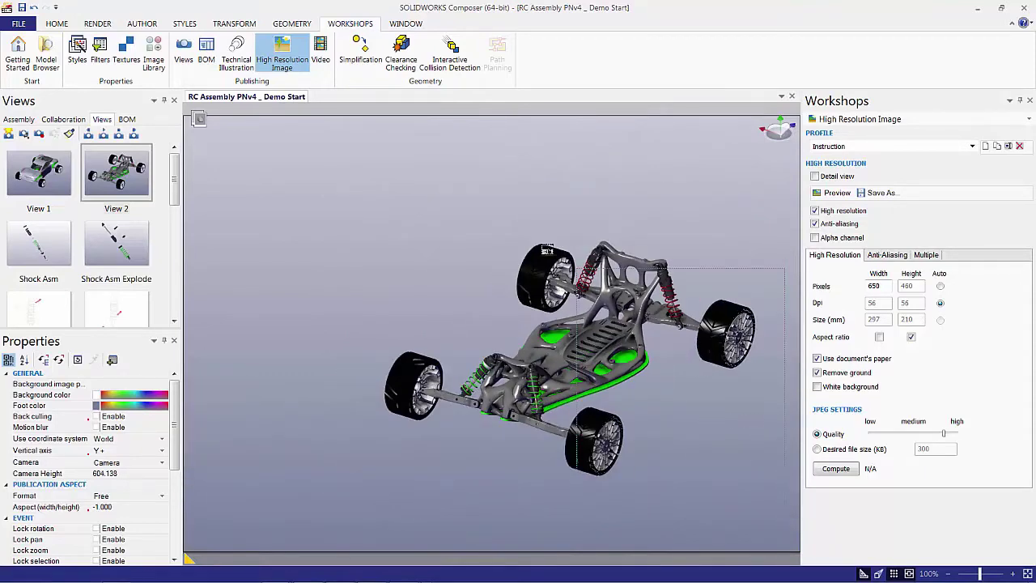
Explode all the parts of the RC car outward with the Spherical explode.
key("ctrl+a")
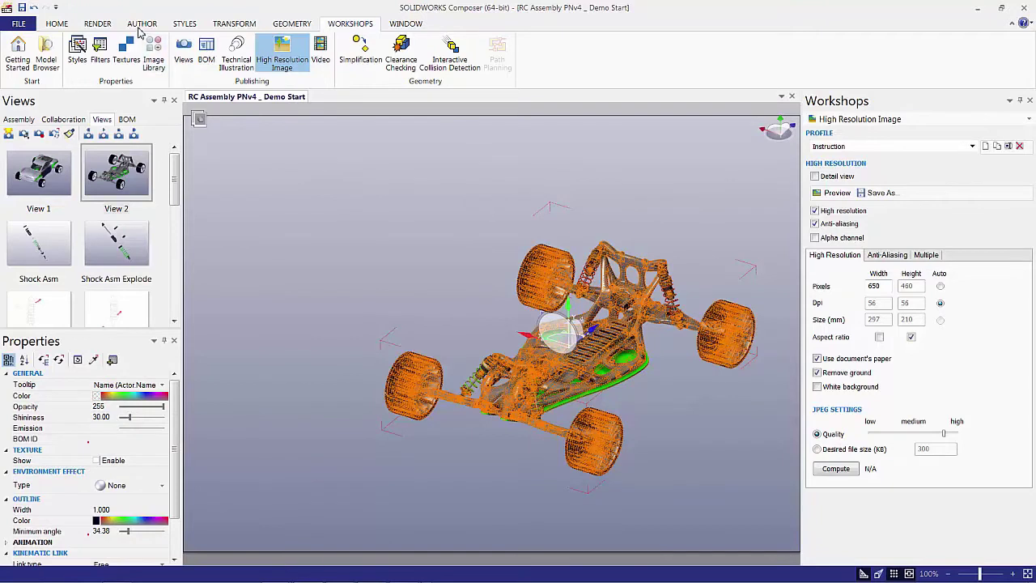
left_click(232, 24)
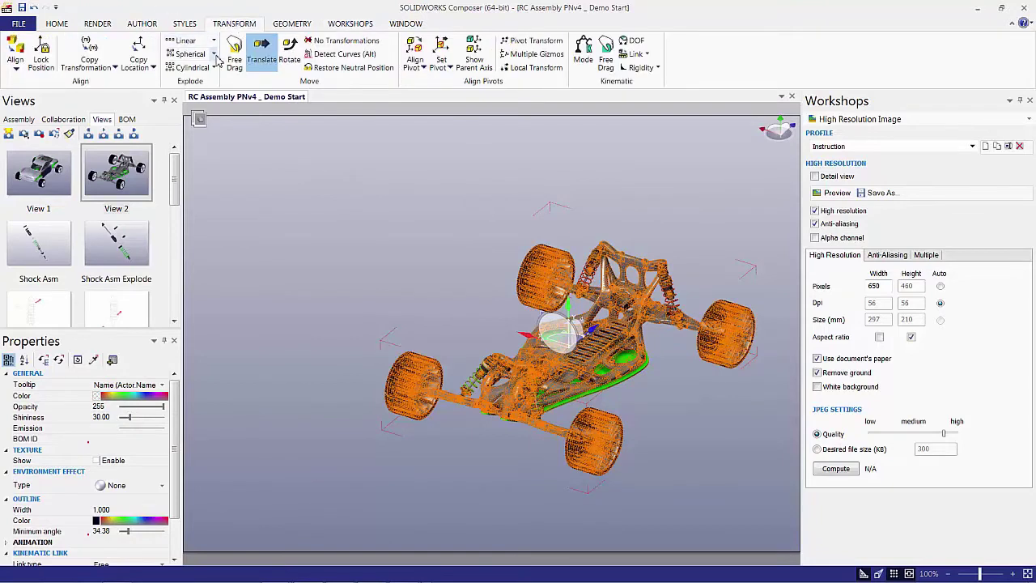
left_click(215, 54)
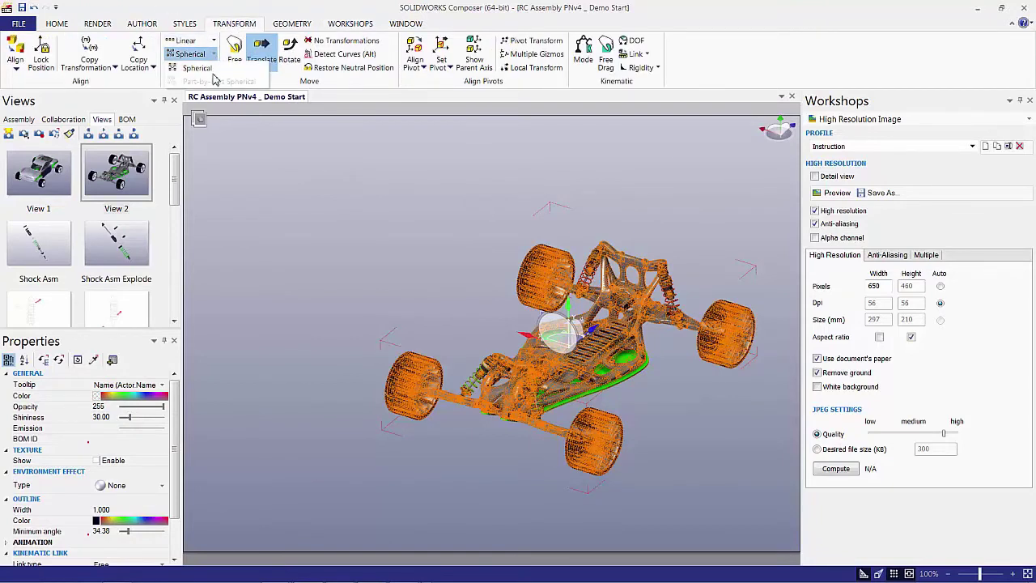
left_click(196, 68)
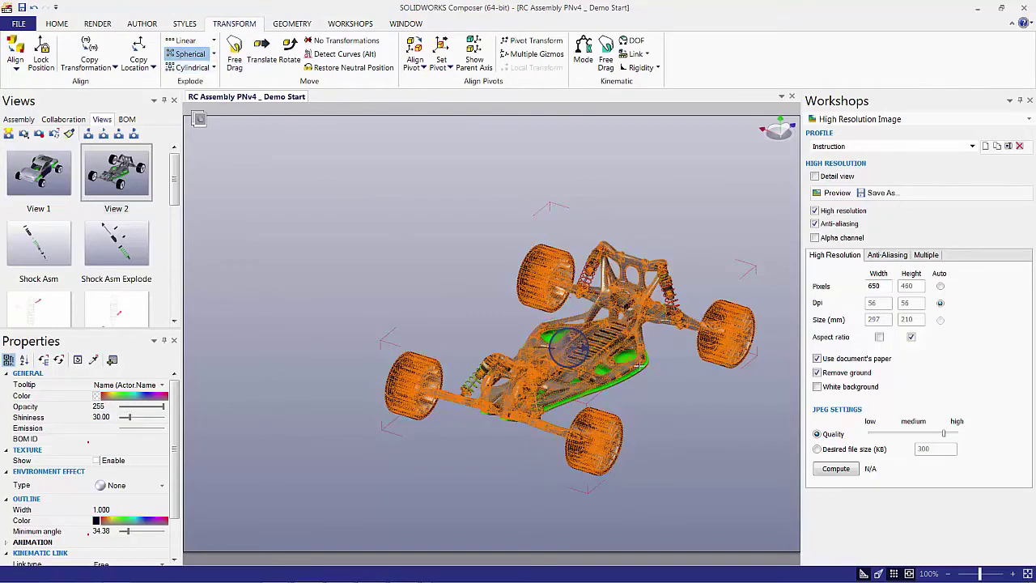
left_click_drag(579, 350, 460, 289)
left_click(268, 245)
Capture a new view showing the whole exploded RC car from the side.
scroll(486, 324, "up", 3)
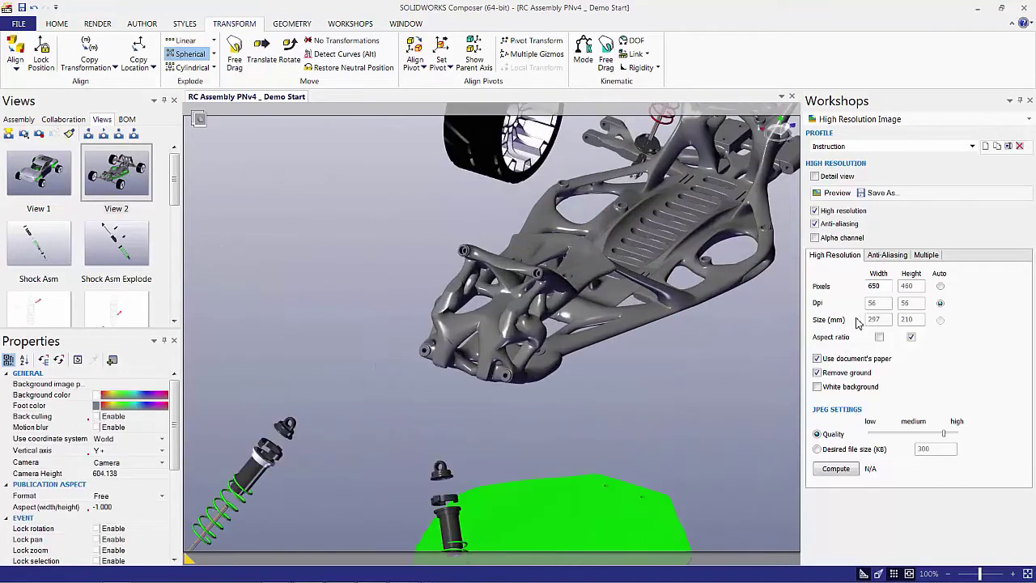
scroll(567, 323, "down", 2)
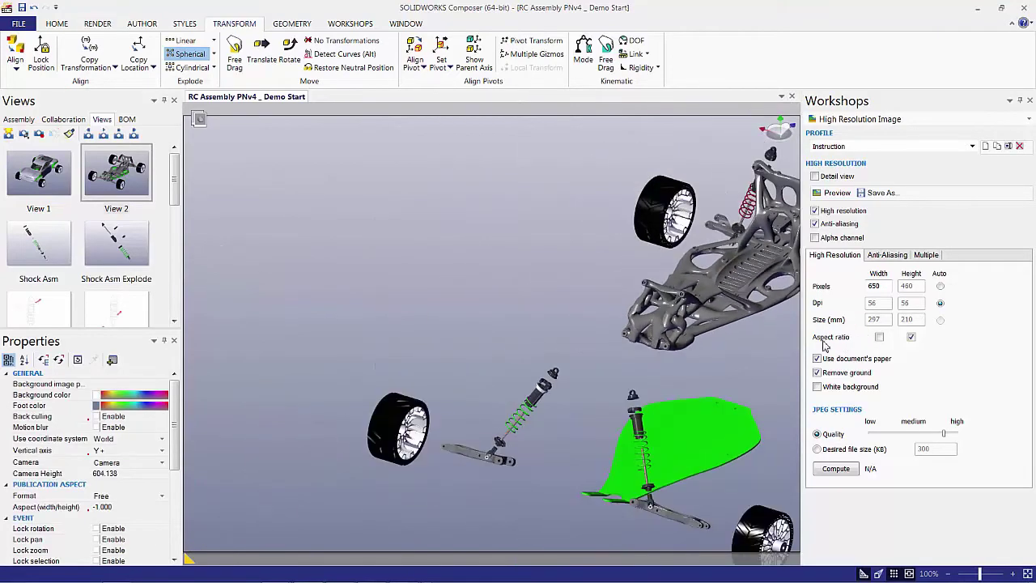
key("ctrl+3")
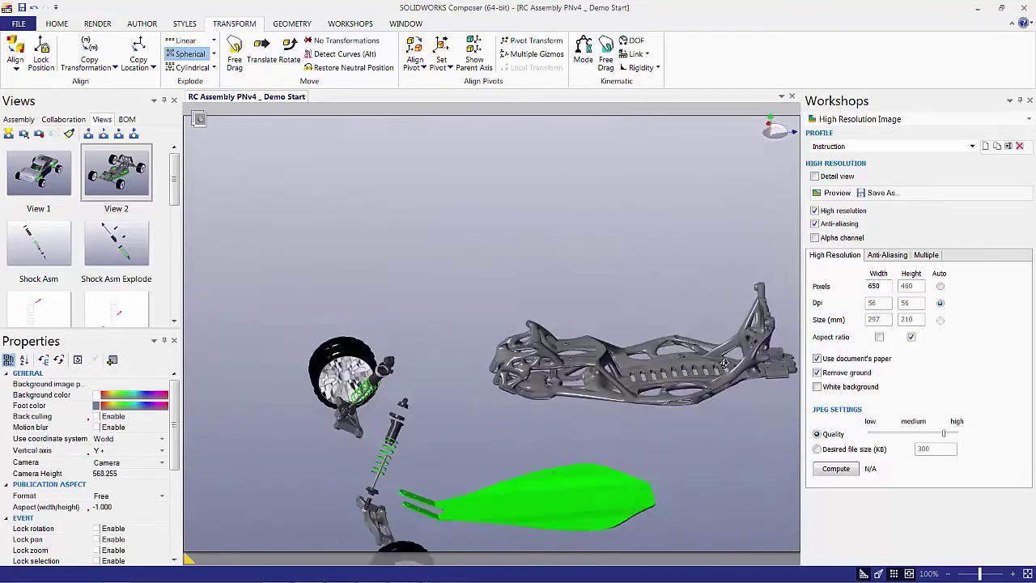
key("ctrl+7")
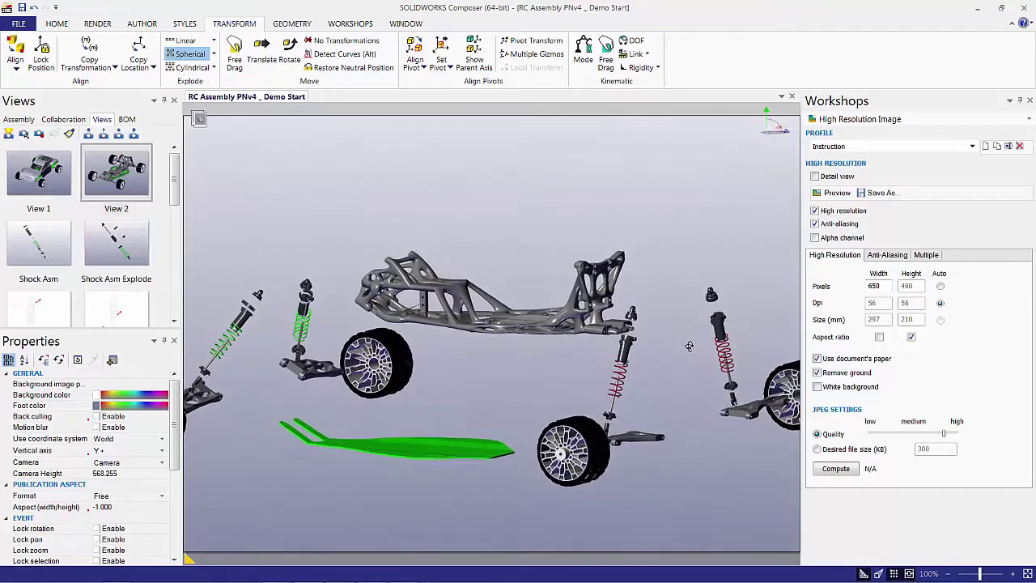
scroll(466, 395, "up", 3)
scroll(466, 396, "down", 5)
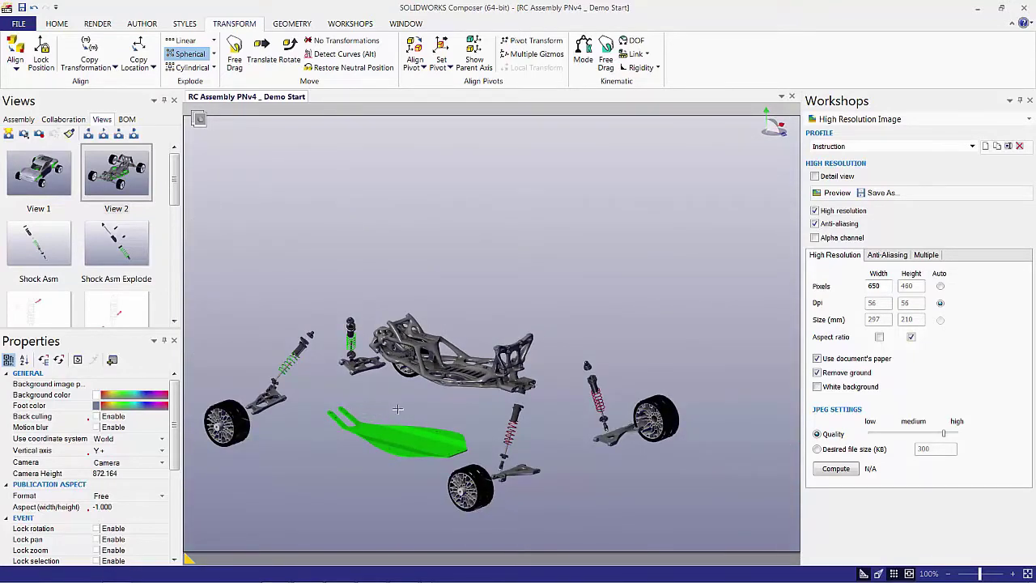
right_click_drag(415, 410, 489, 320)
left_click(8, 135)
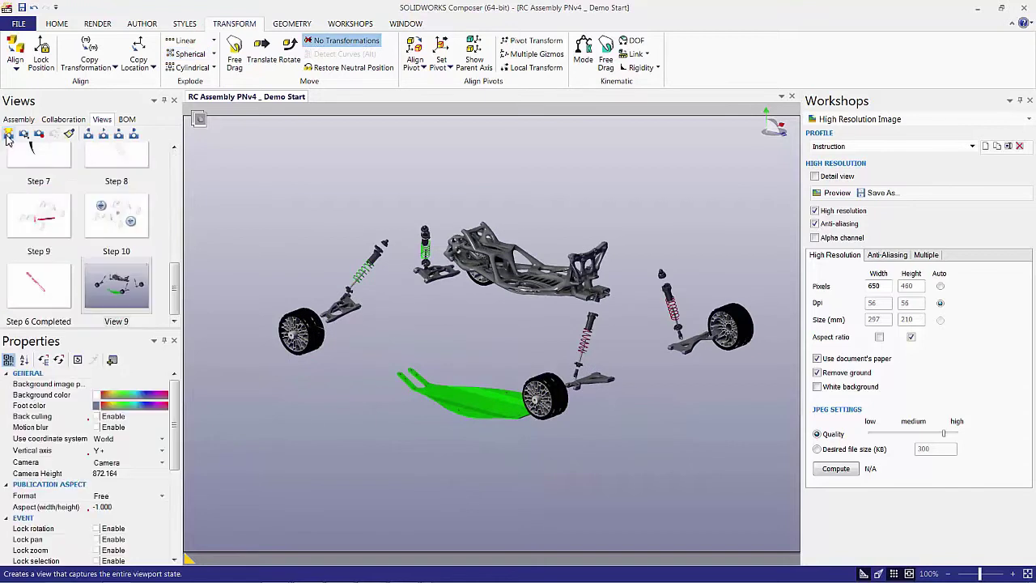
Isolate the green bottom plate so only it is shown and capture it in a new view.
left_click(477, 402)
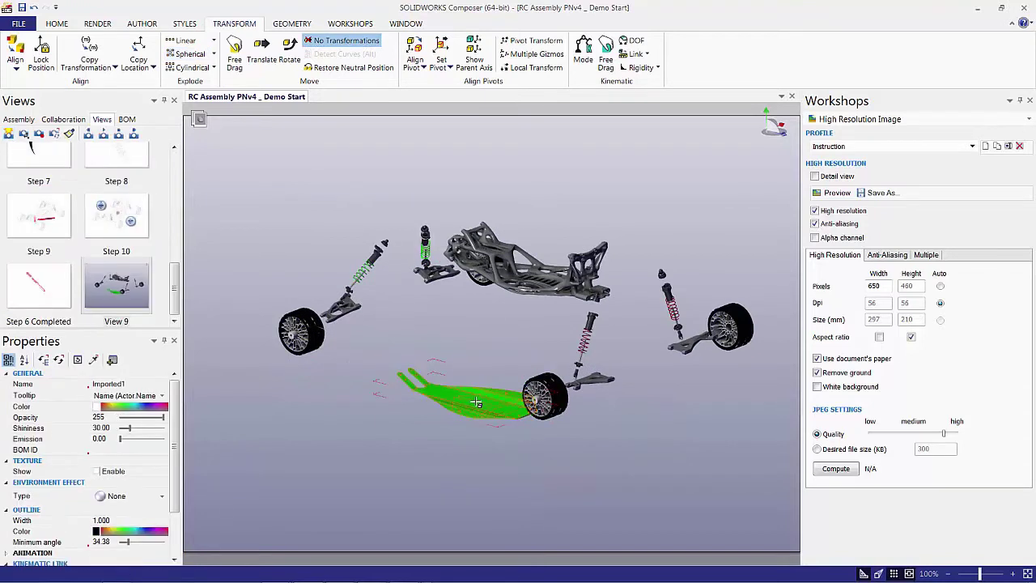
right_click(477, 403)
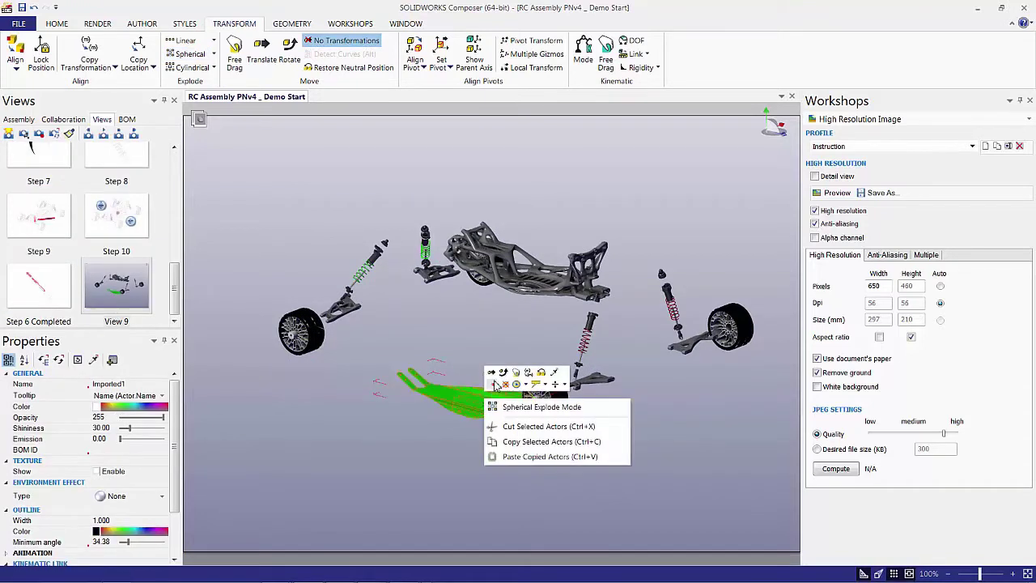
left_click(496, 386)
left_click(559, 203)
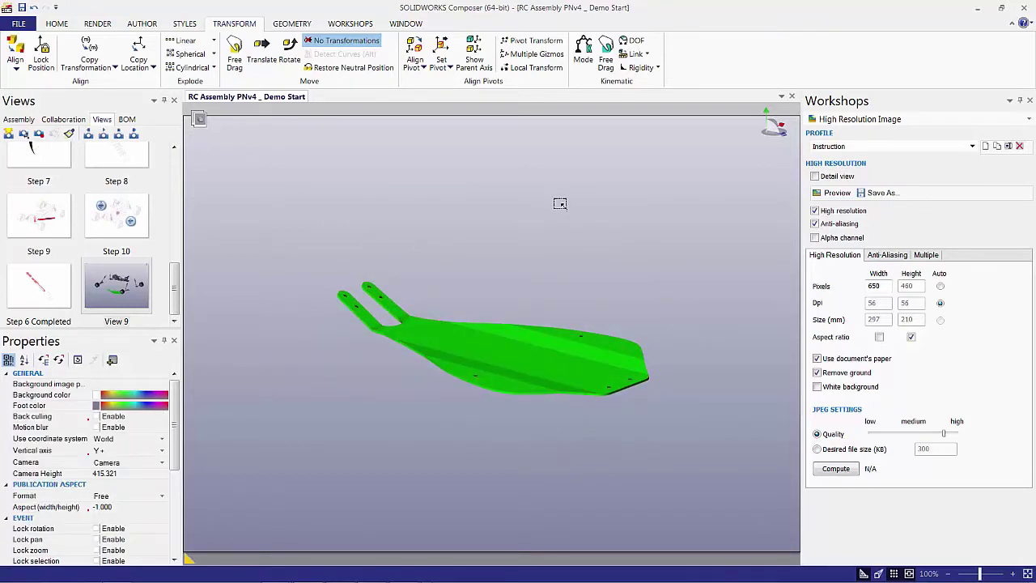
key("ctrl+w")
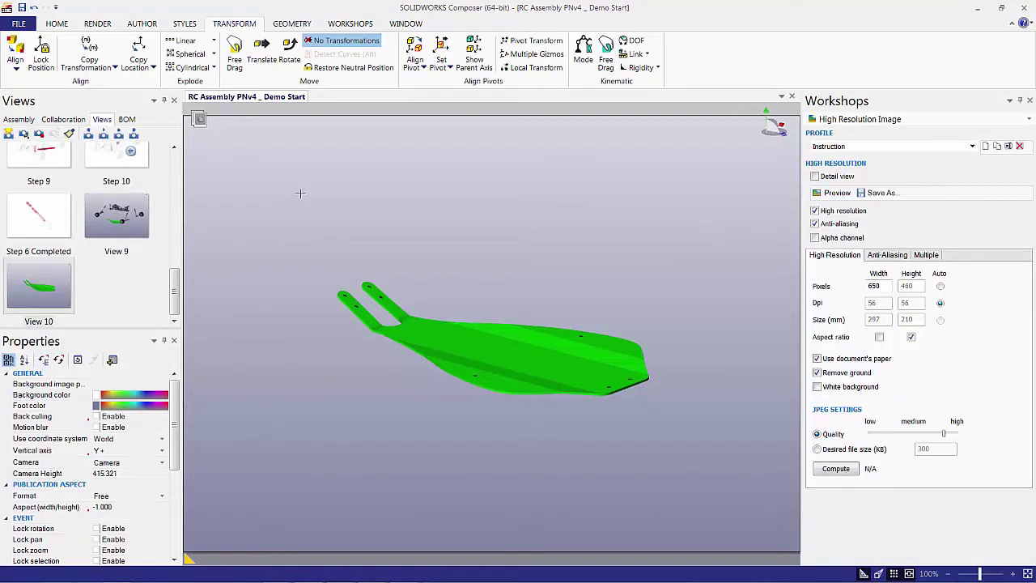
Restore the exploded car from View 9 and isolate the grey chassis frame so only it is shown.
left_click(113, 220)
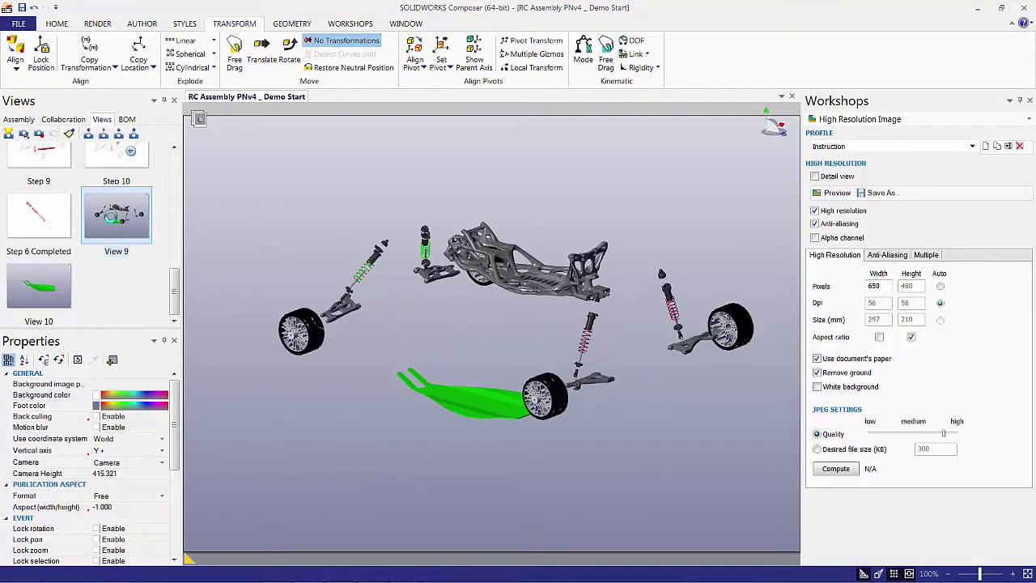
left_click(538, 290)
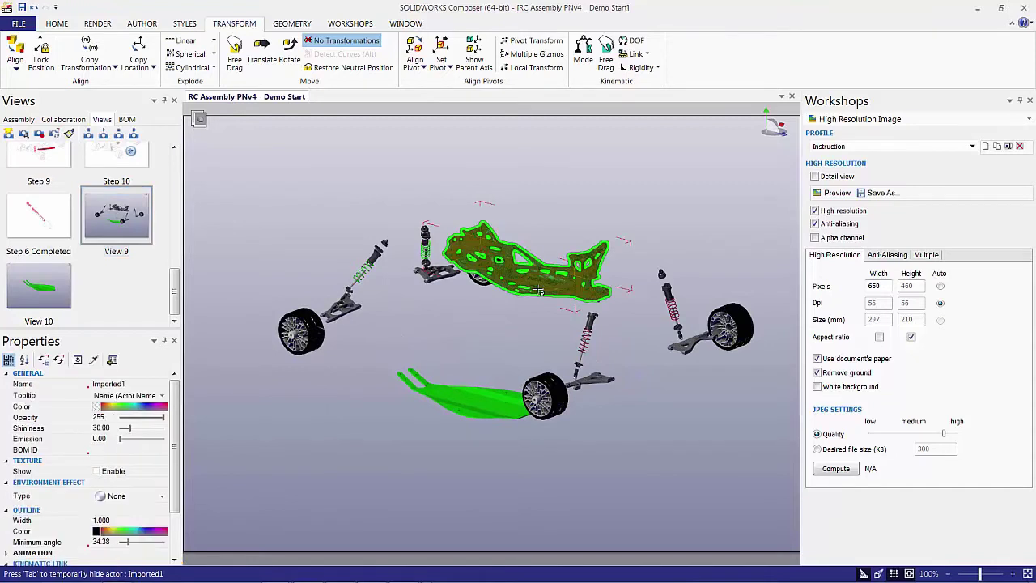
right_click(538, 290)
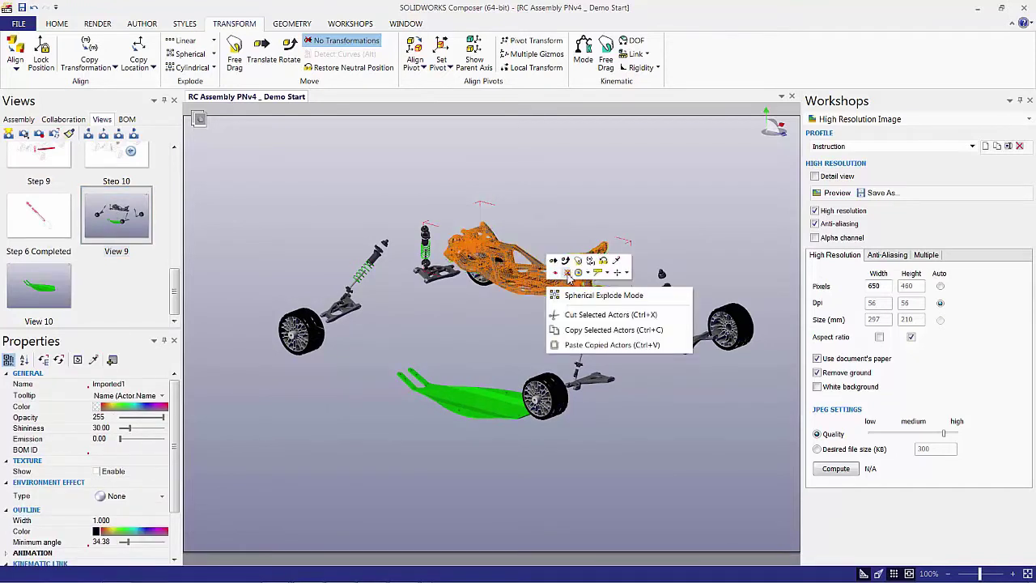
left_click(560, 272)
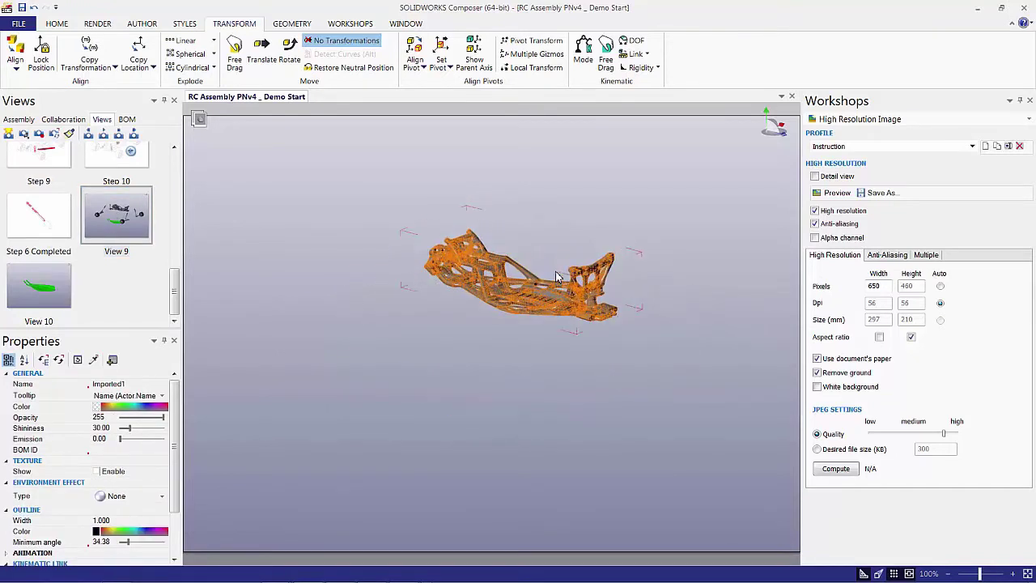
left_click(563, 179)
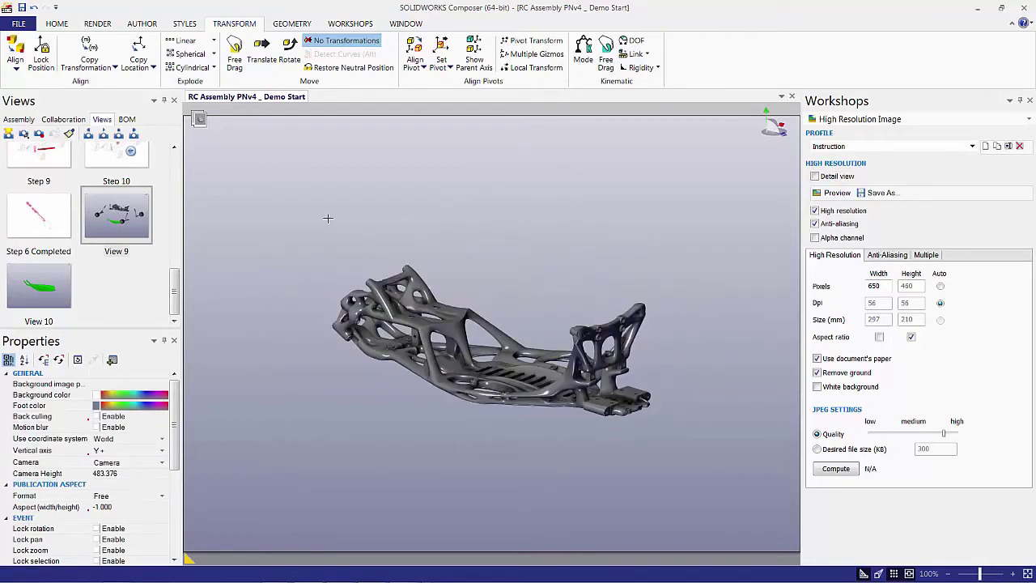
Capture the isolated chassis frame in a new view and add a label attached to the frame, placed above it.
left_click(8, 134)
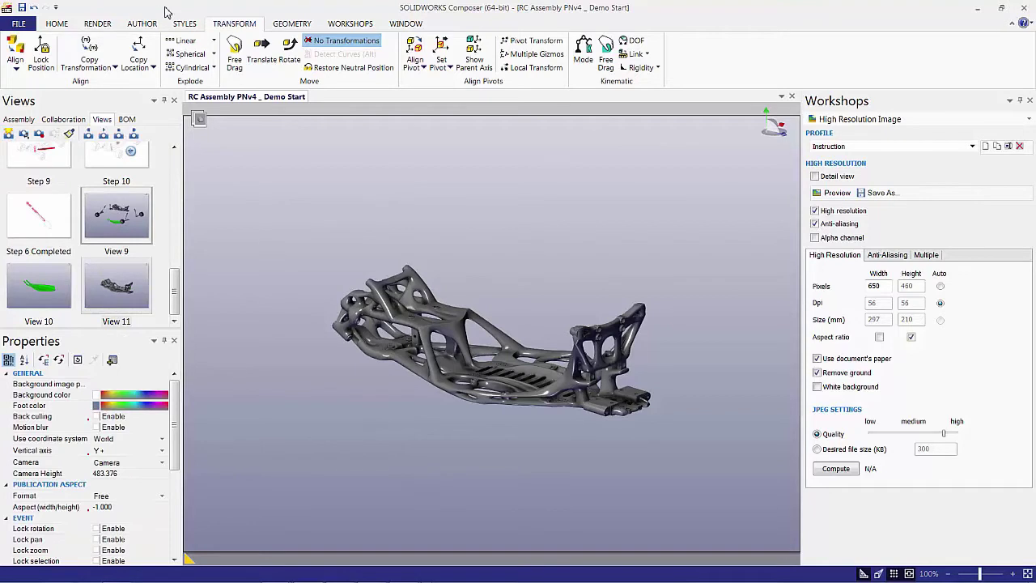
left_click(97, 24)
left_click(141, 23)
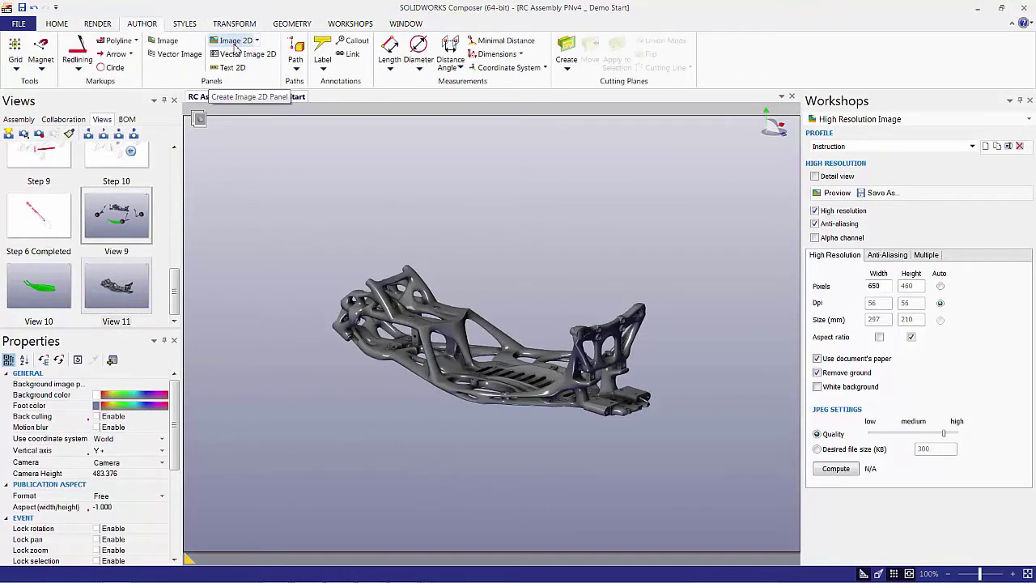
left_click(233, 40)
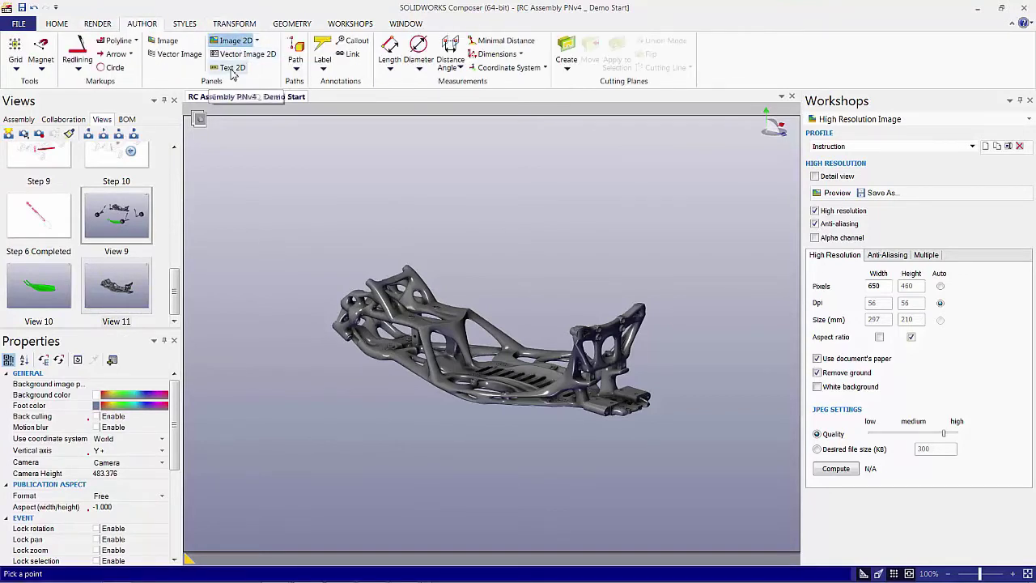
left_click(232, 67)
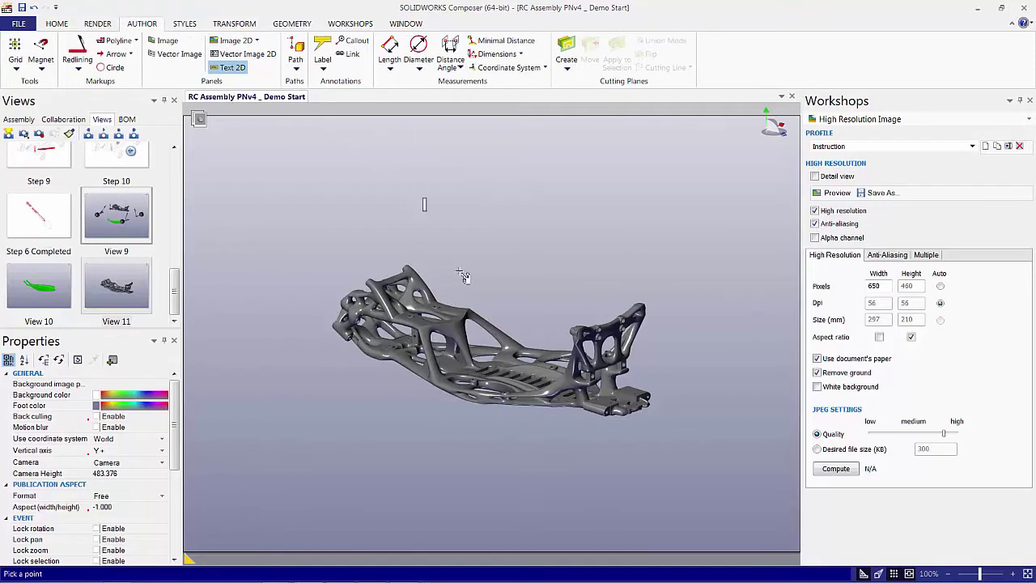
left_click(322, 50)
left_click(471, 296)
left_click(462, 315)
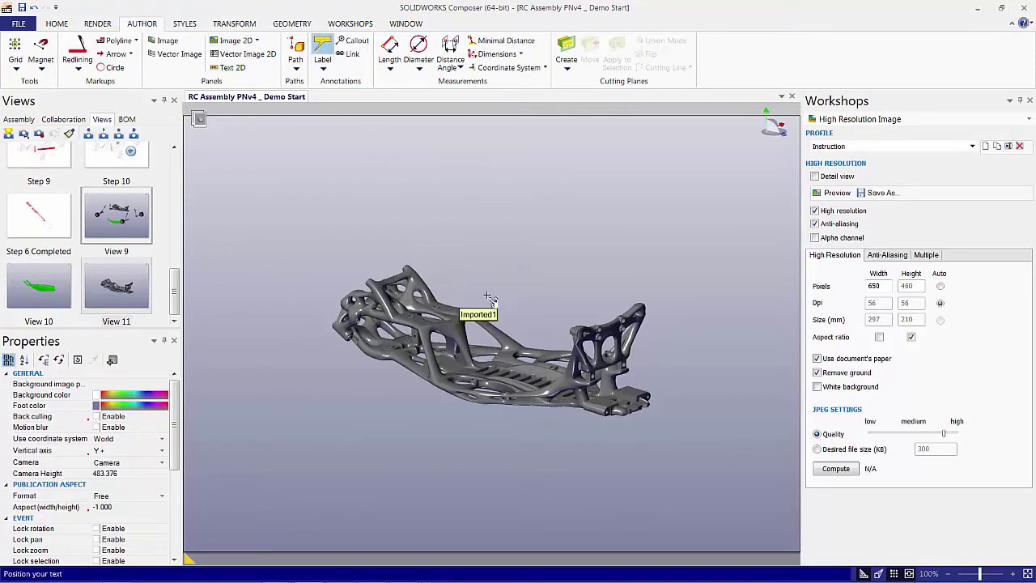
left_click(589, 201)
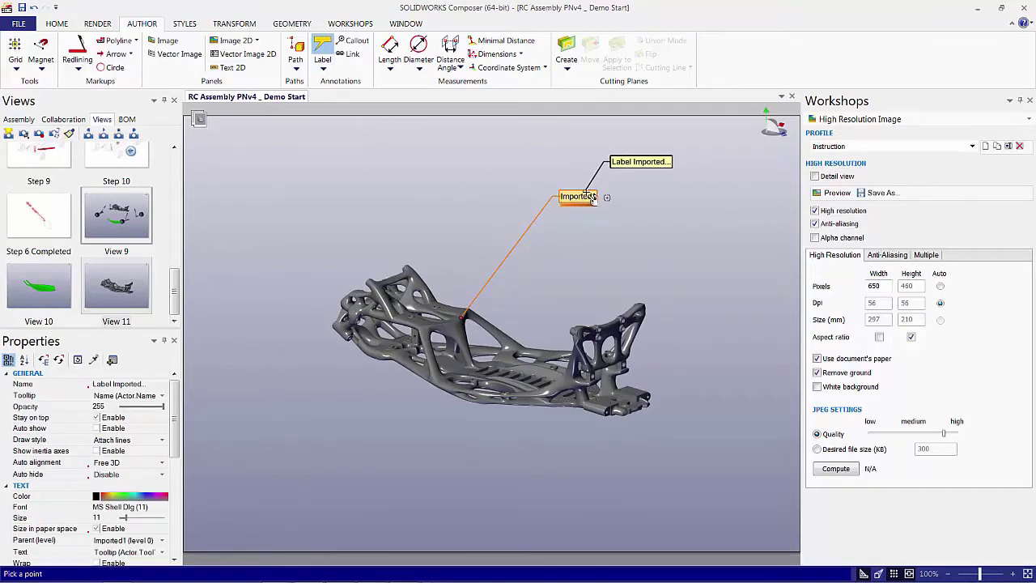
left_click(591, 198)
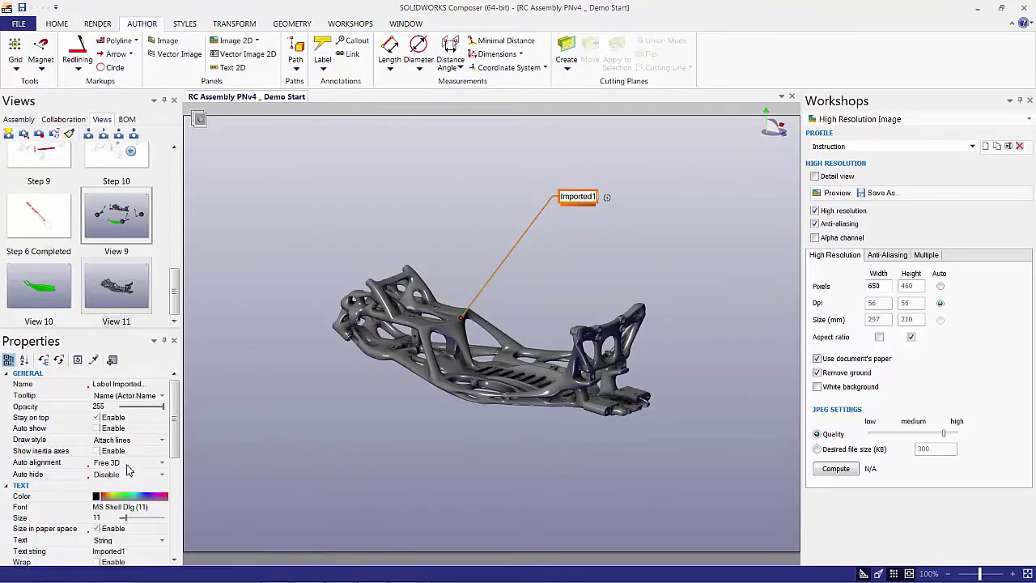
Set the chassis label's text string to "Modify Support" and its text size to 28.
scroll(174, 413, "down", 2)
left_click(39, 485)
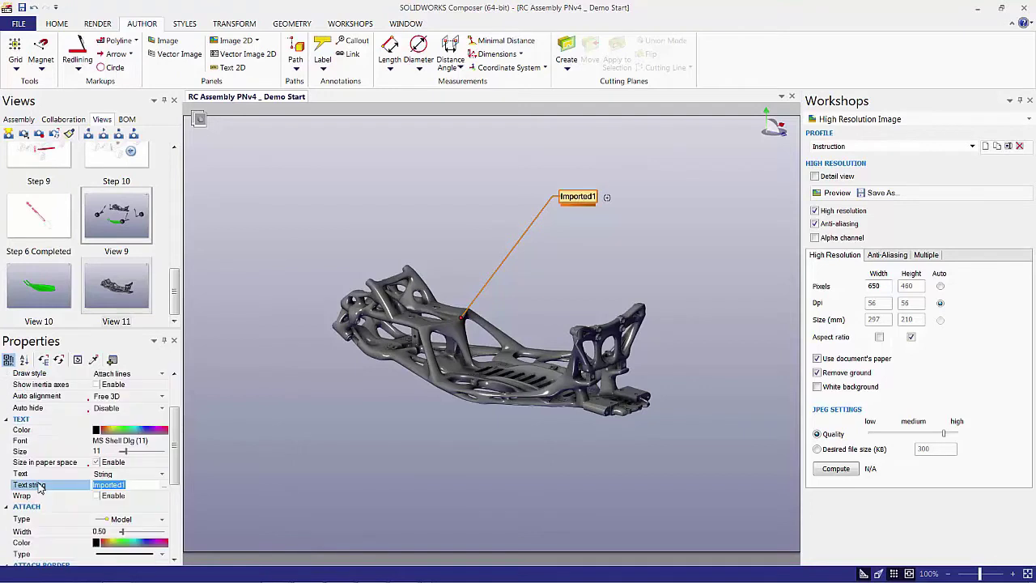
type("Modify Support")
key("Return")
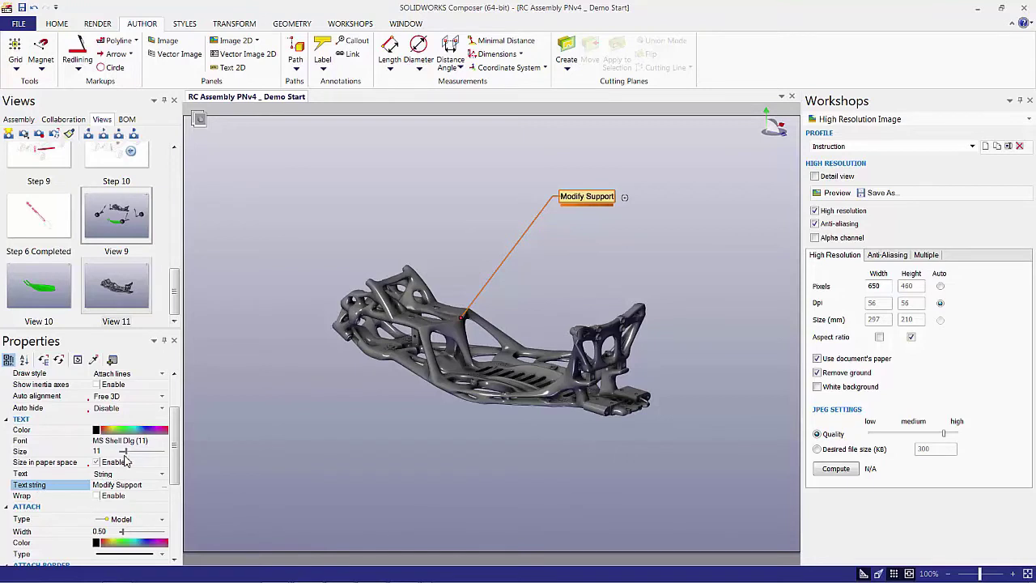
left_click_drag(123, 451, 139, 450)
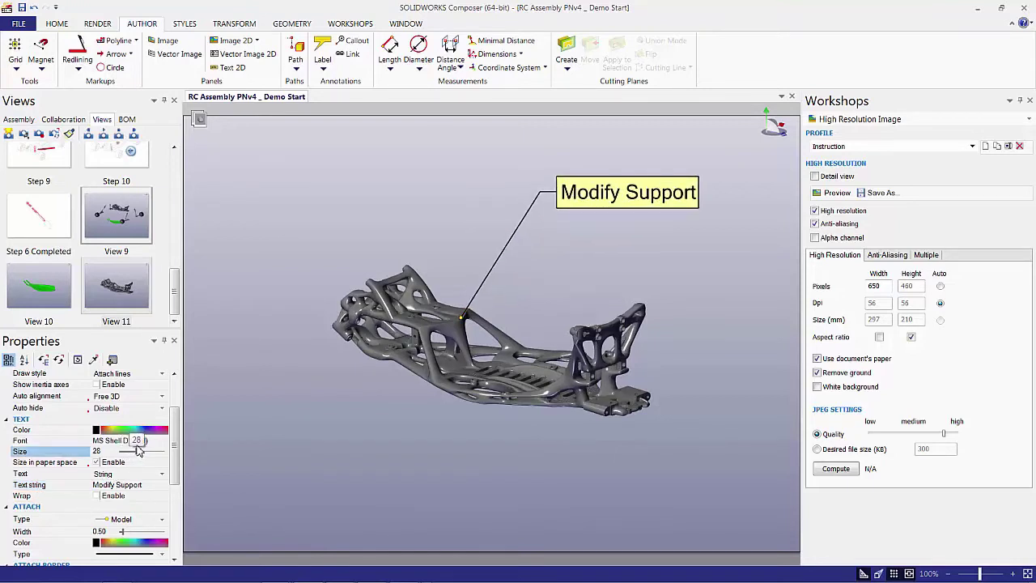
Change the label's attachment type to a wider Arc tooltip and update View 11 with the label.
scroll(154, 461, "down", 3)
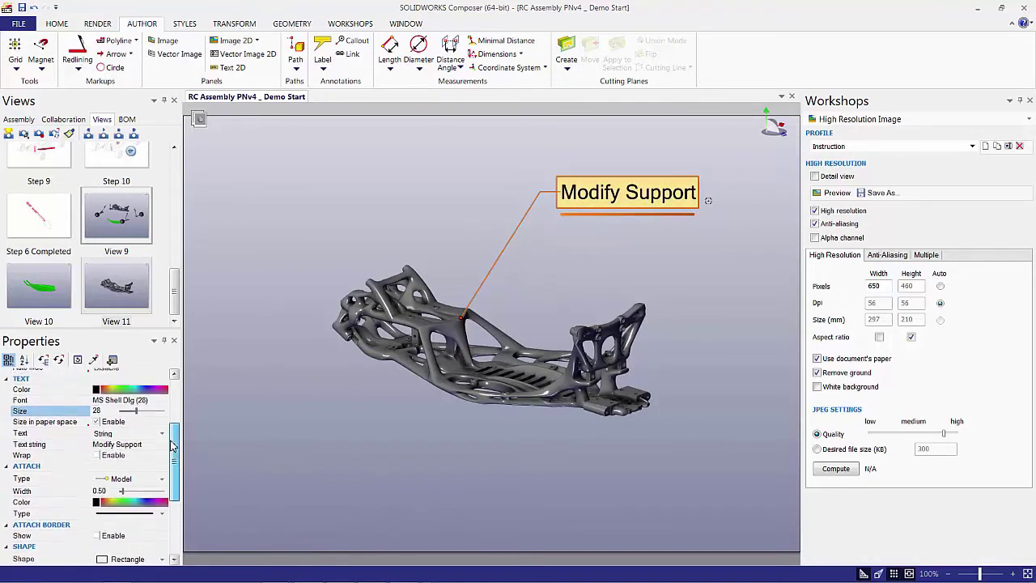
left_click(161, 432)
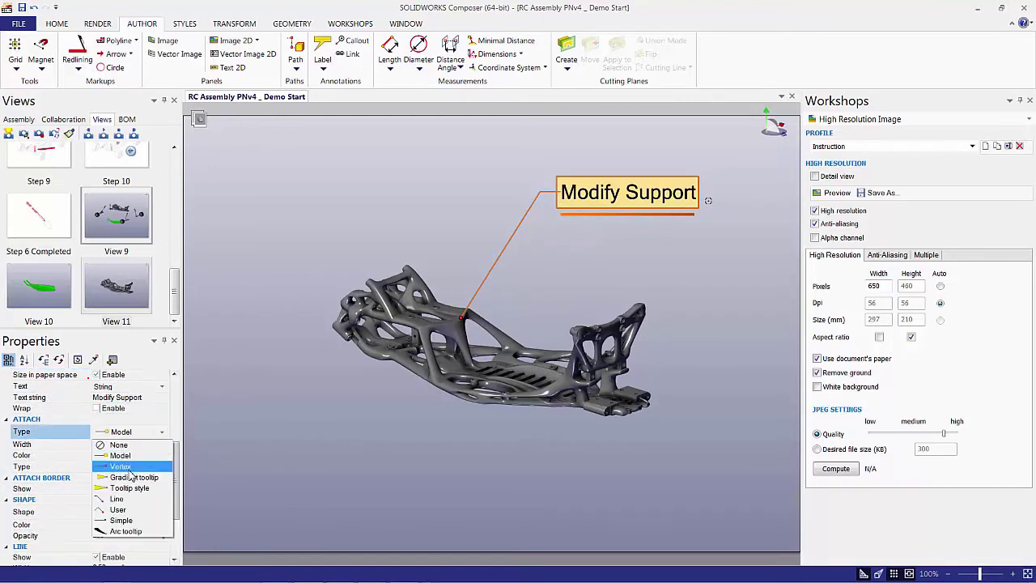
left_click(121, 499)
left_click(161, 432)
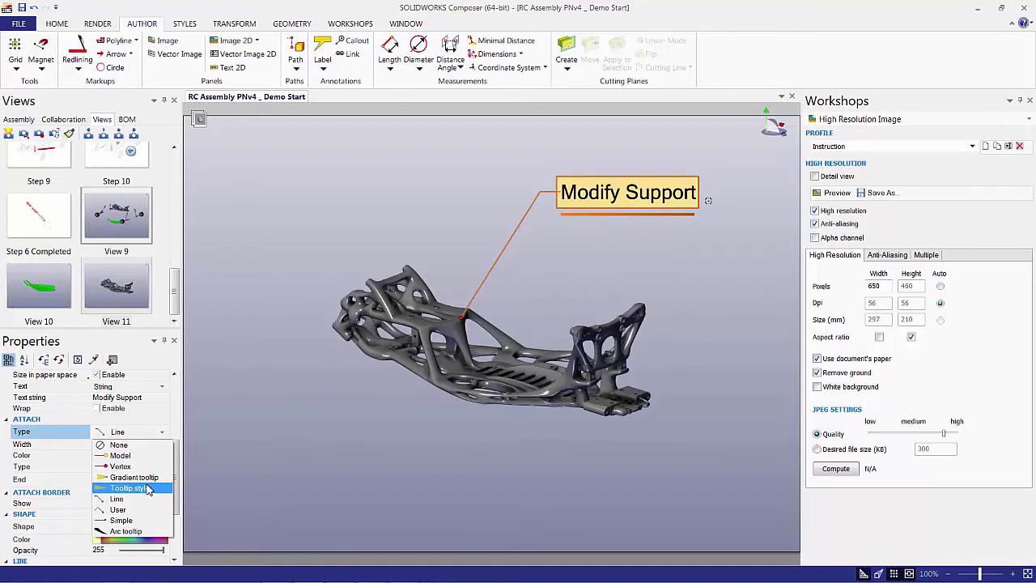
left_click(125, 531)
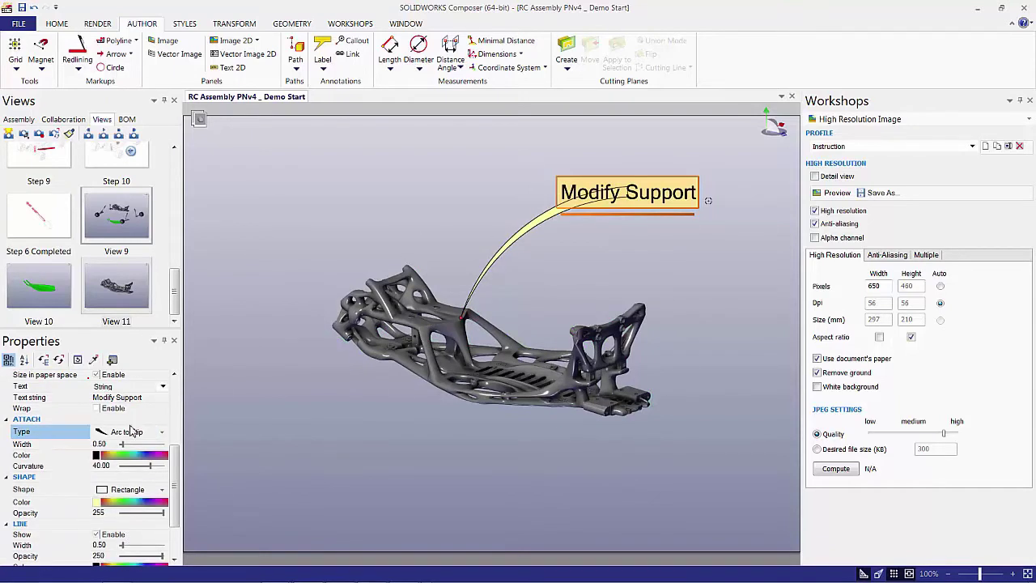
left_click_drag(123, 444, 145, 445)
left_click(403, 165)
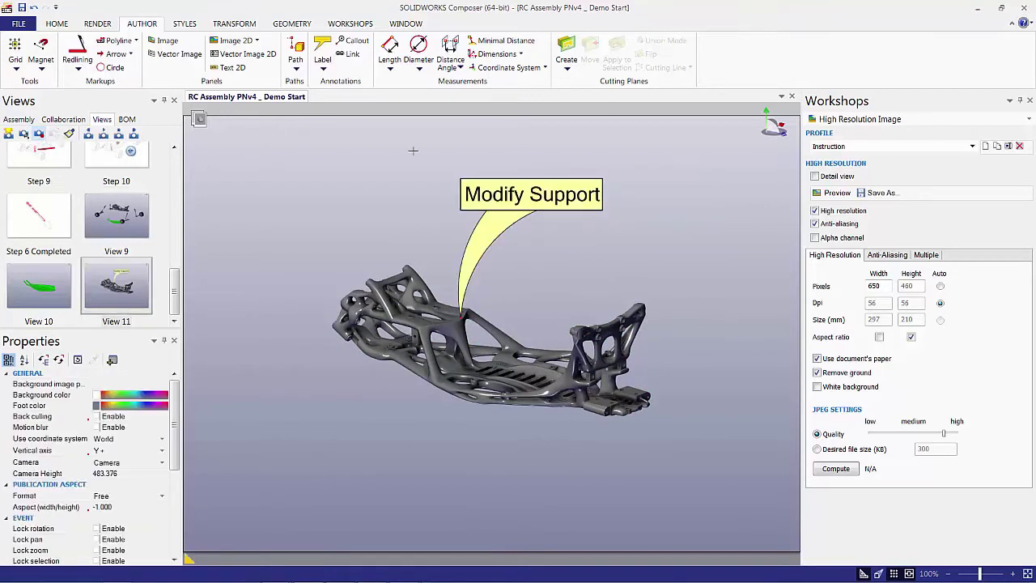
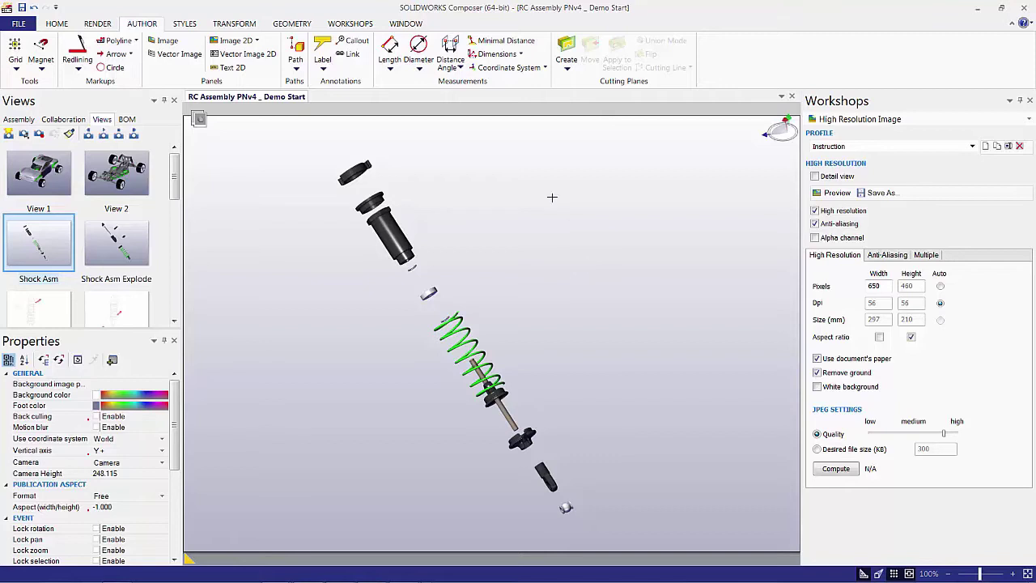
Generate BOM IDs for the visible geometry of the exploded shock and show its BOM table.
left_click(348, 25)
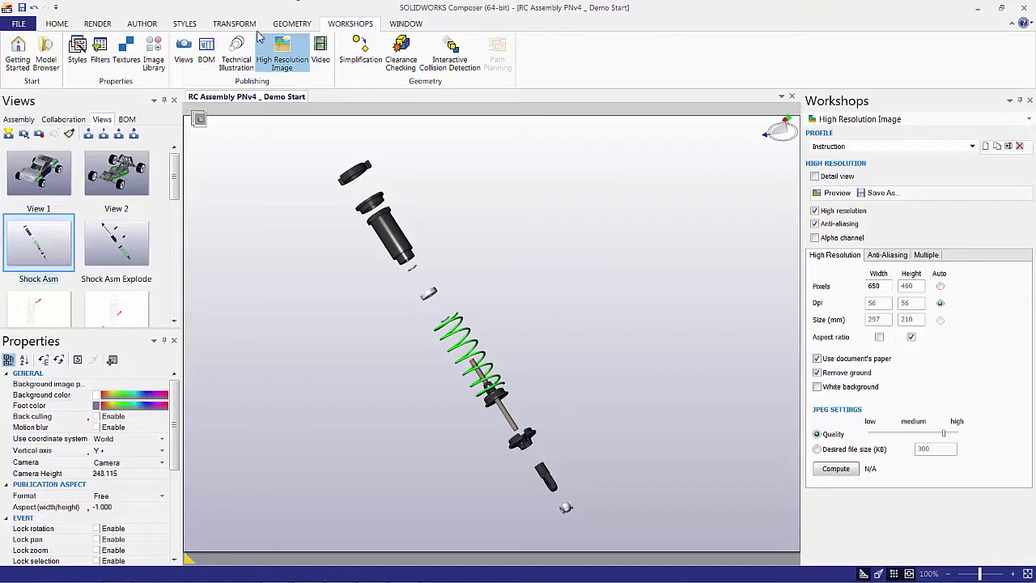
left_click(206, 52)
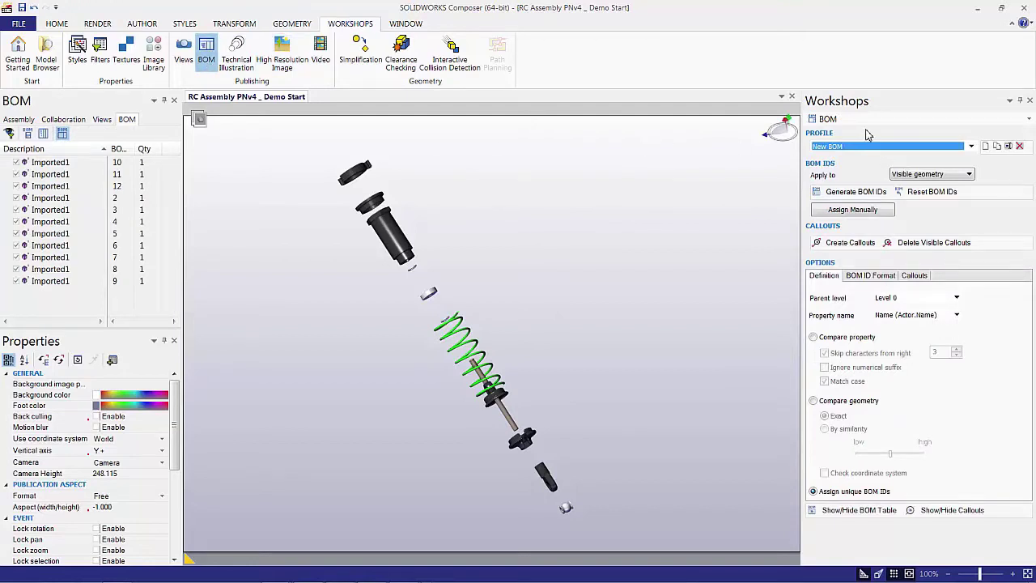
left_click(873, 198)
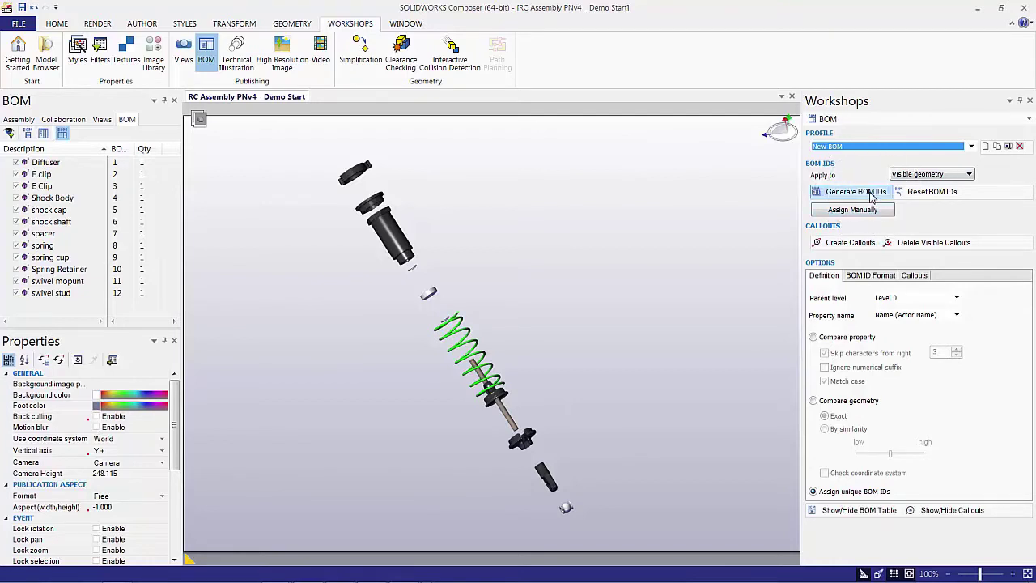
left_click(860, 512)
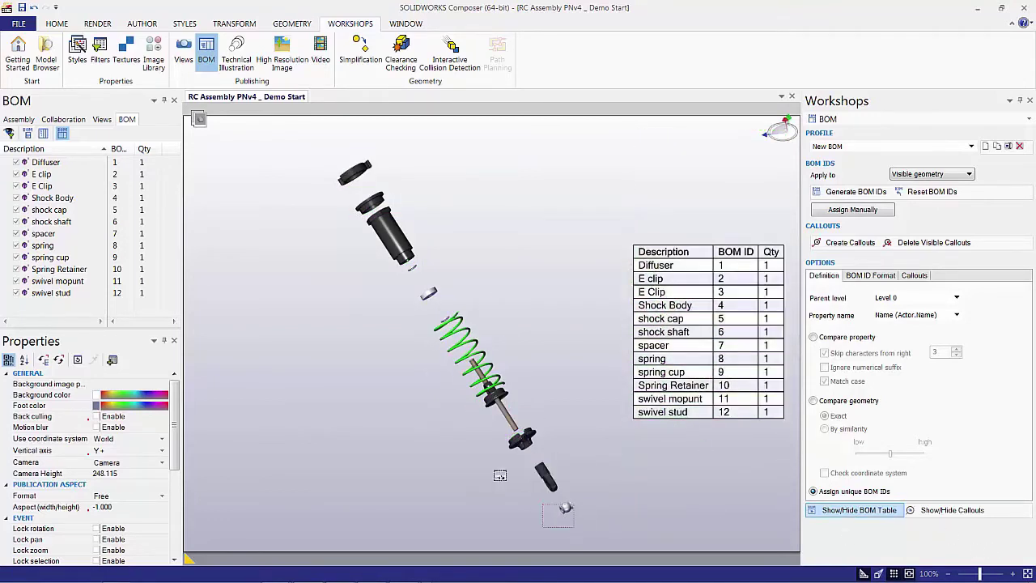
Create BOM callouts for all the shock parts and set their auto alignment to Left.
key("ctrl+a")
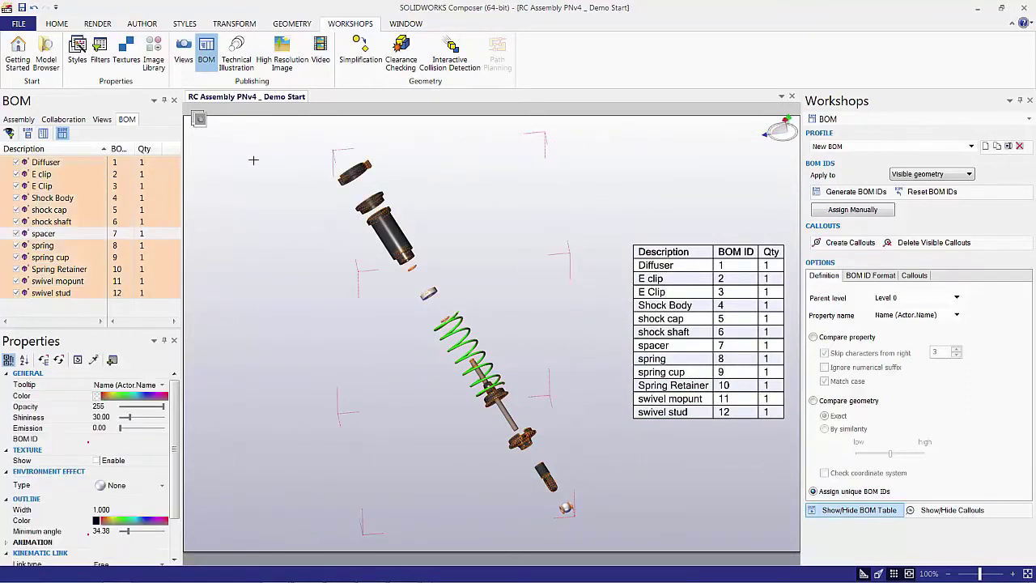
left_click(849, 243)
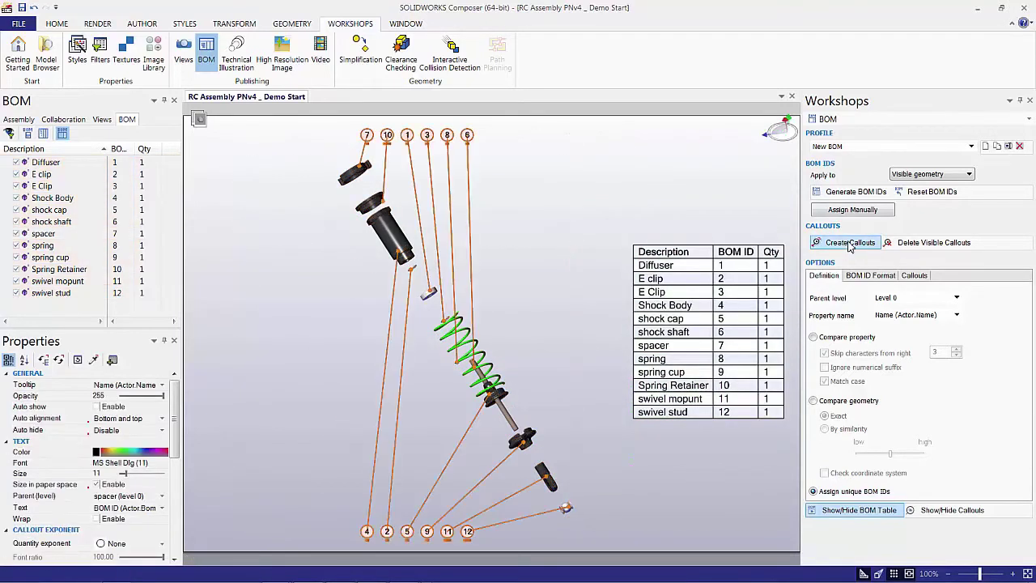
left_click(165, 419)
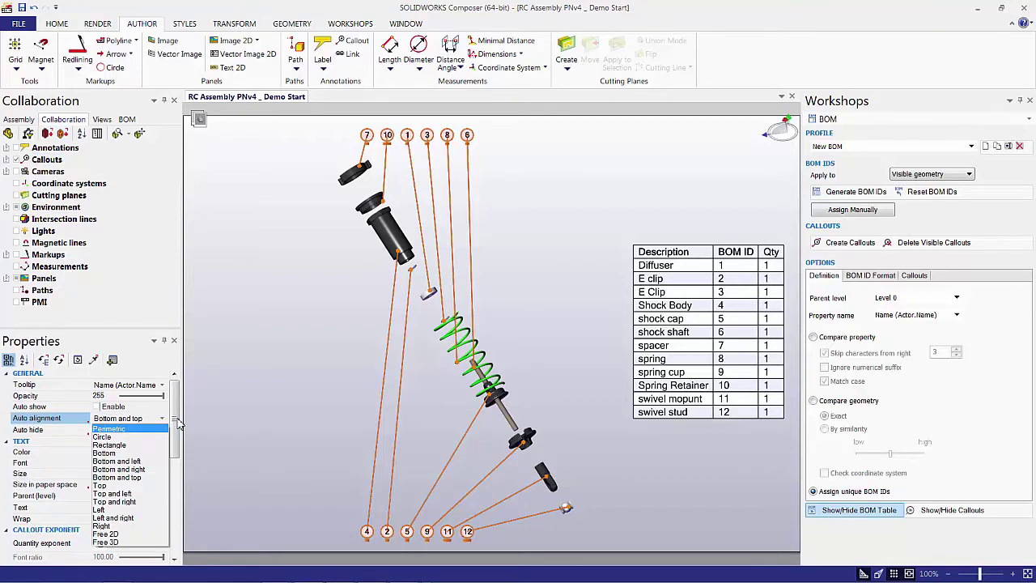
left_click(142, 509)
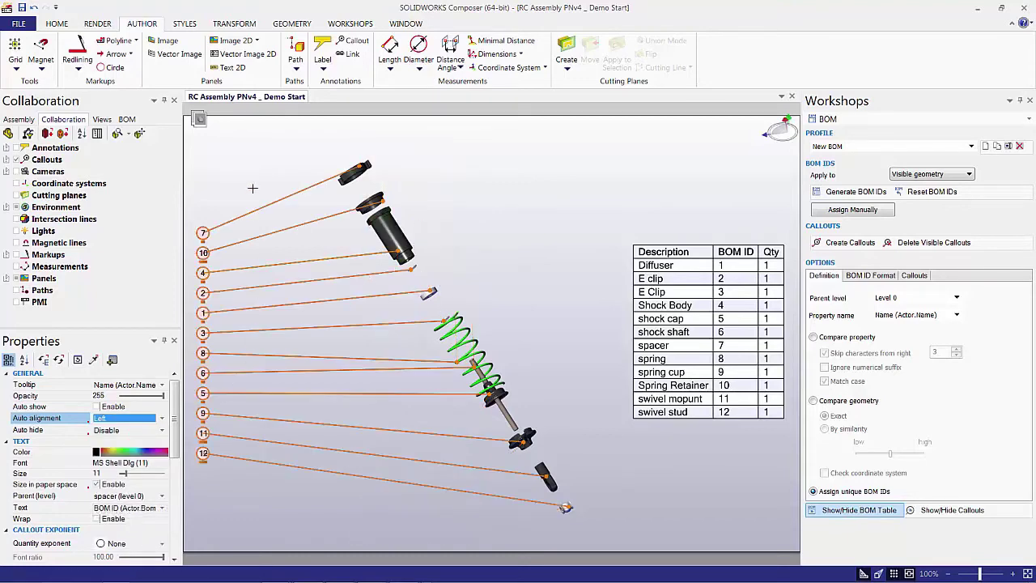
left_click(242, 199)
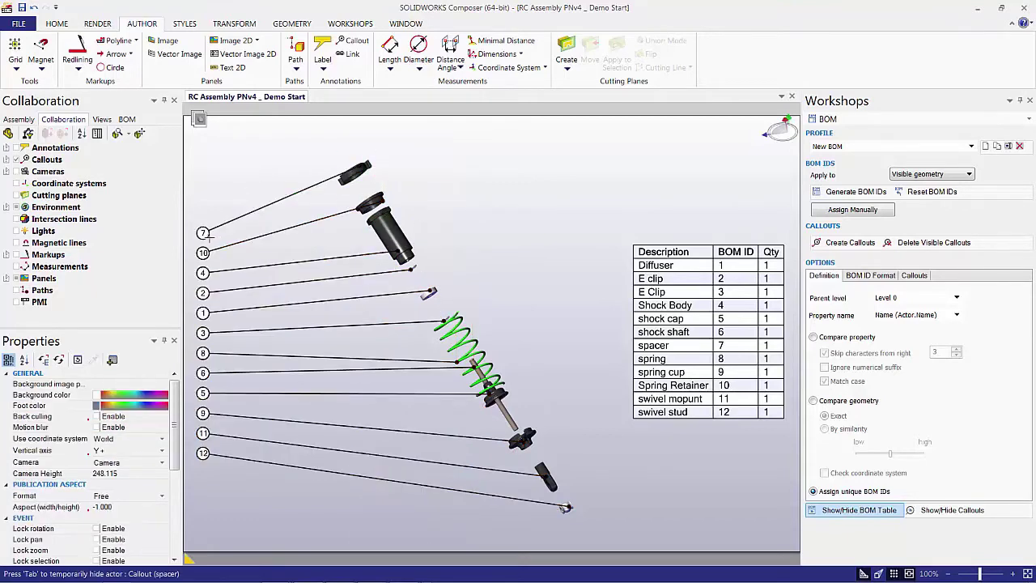
Move callouts 7, 10 and 4 up and closer to the spacer, spring retainer and shock body.
left_click_drag(209, 234, 269, 140)
left_click_drag(202, 231, 245, 163)
left_click_drag(202, 253, 253, 200)
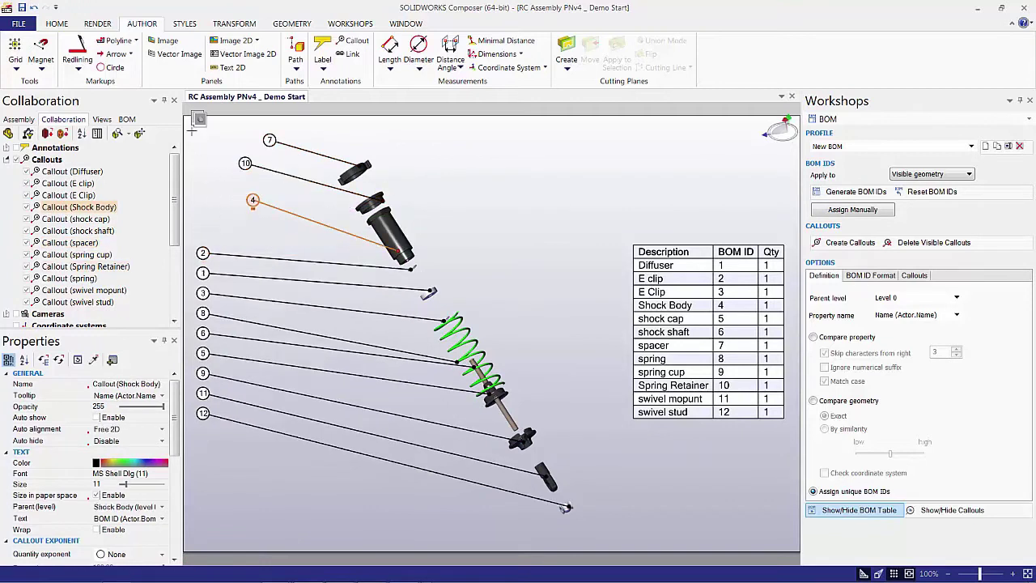
Draw a diagonal magnetic line beside the upper shock parts and adjust its lower end to align callouts 7, 10 and 4.
left_click(40, 49)
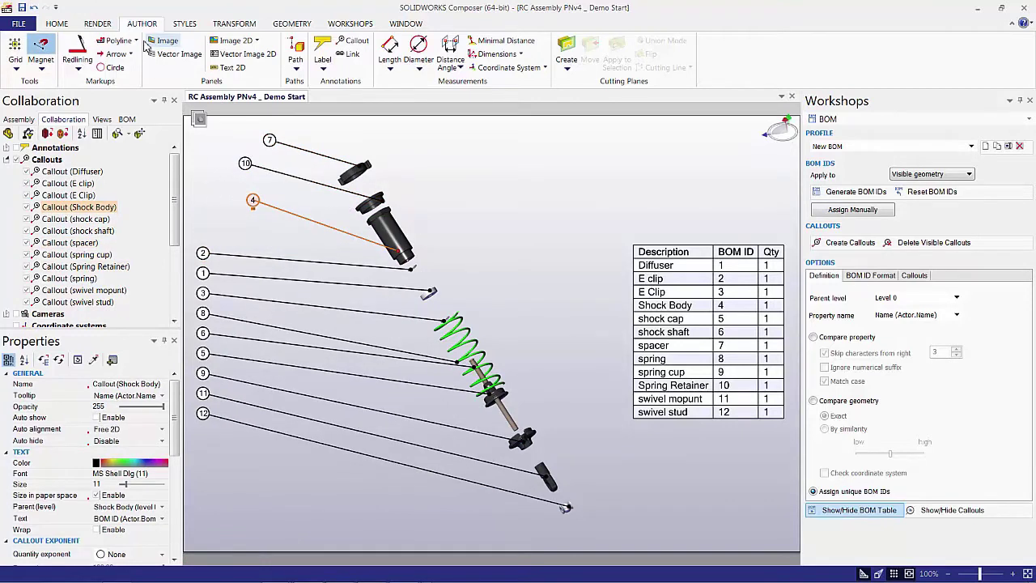
left_click(316, 129)
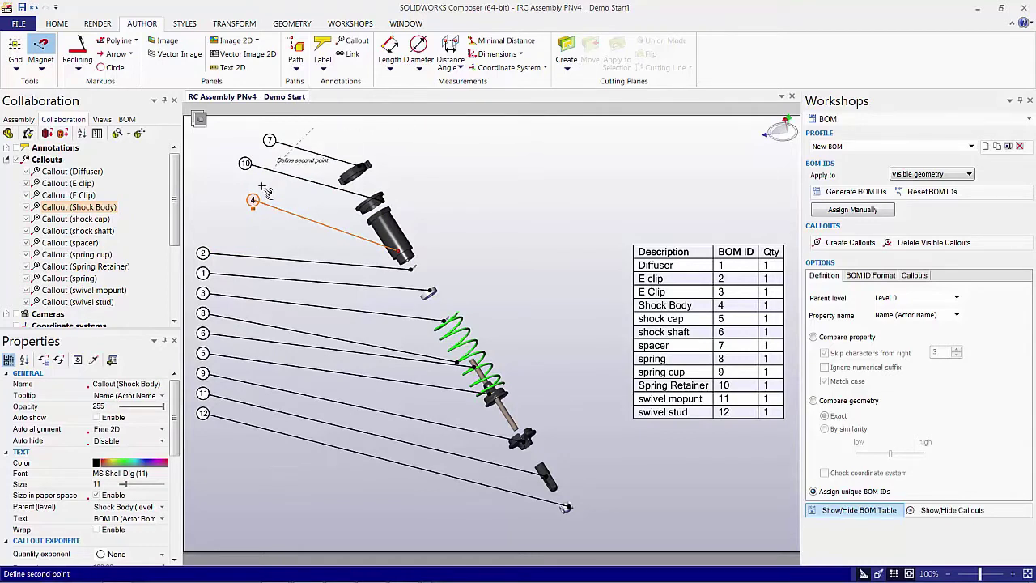
left_click(264, 232)
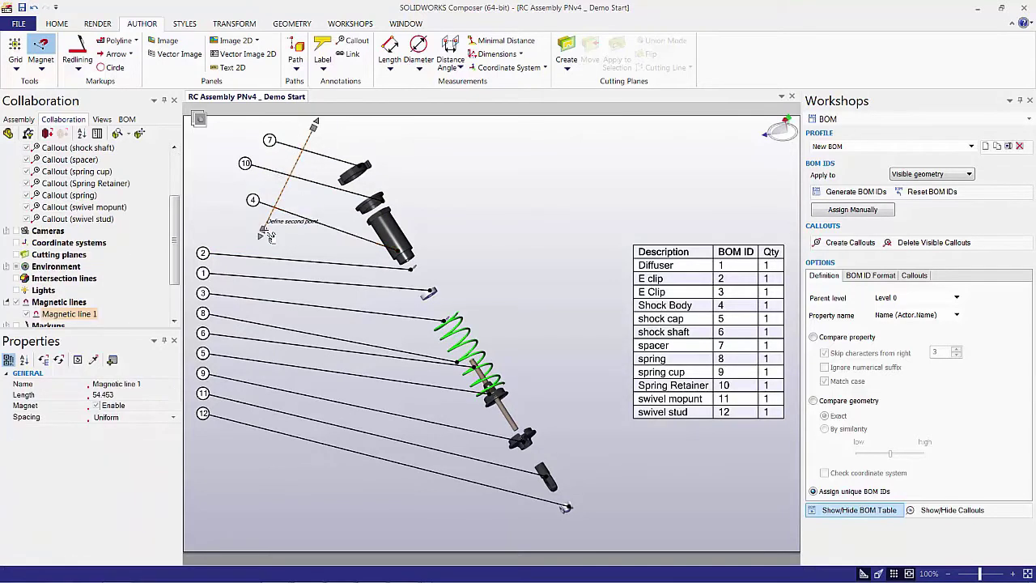
left_click_drag(265, 235, 236, 208)
left_click(576, 195)
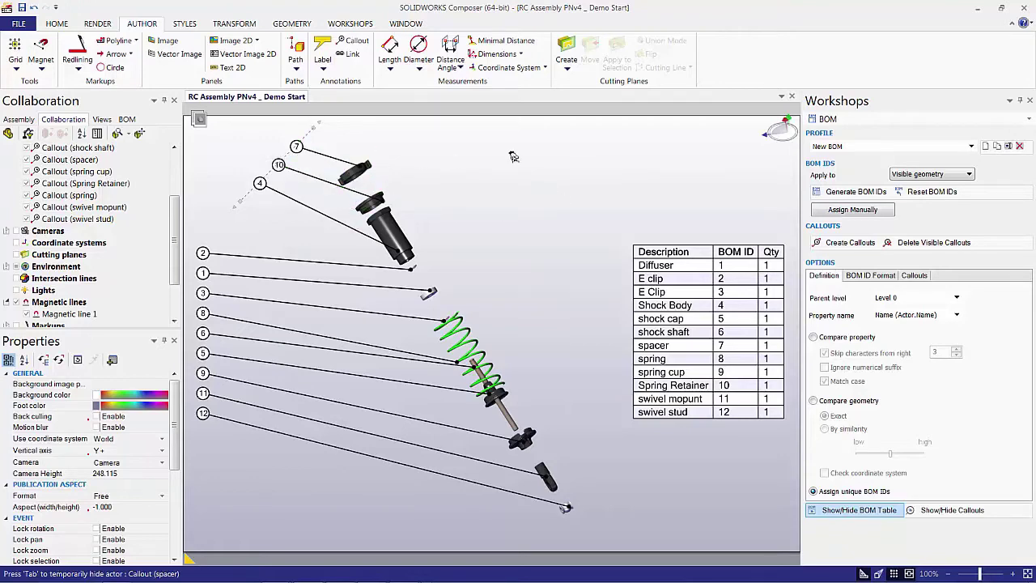
left_click(678, 229)
left_click(561, 240)
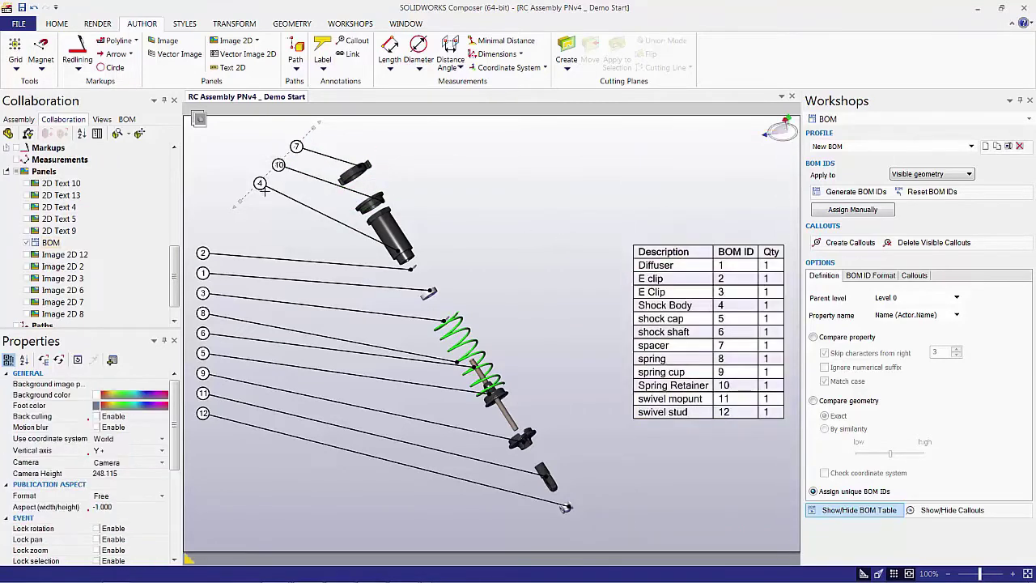
Update the Shock Asm view with the callouts and BOM table, and restore View 2 of the RC car.
left_click(25, 120)
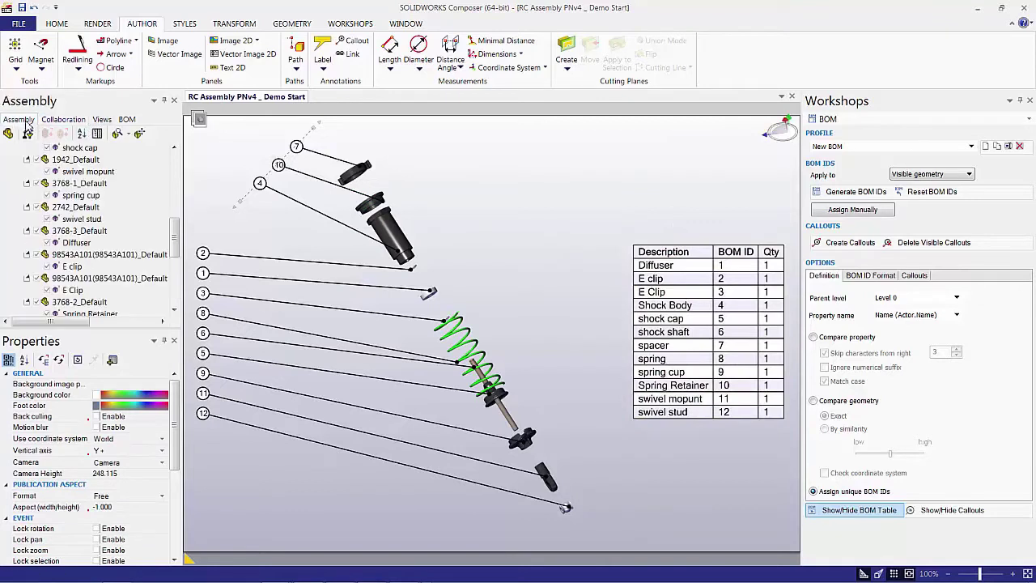
left_click(97, 119)
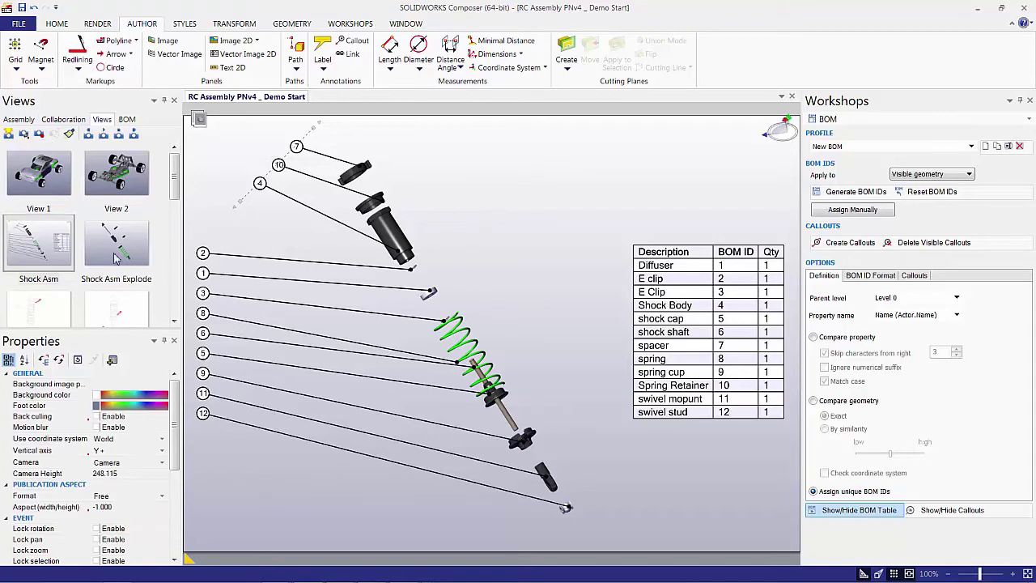
left_click(101, 178)
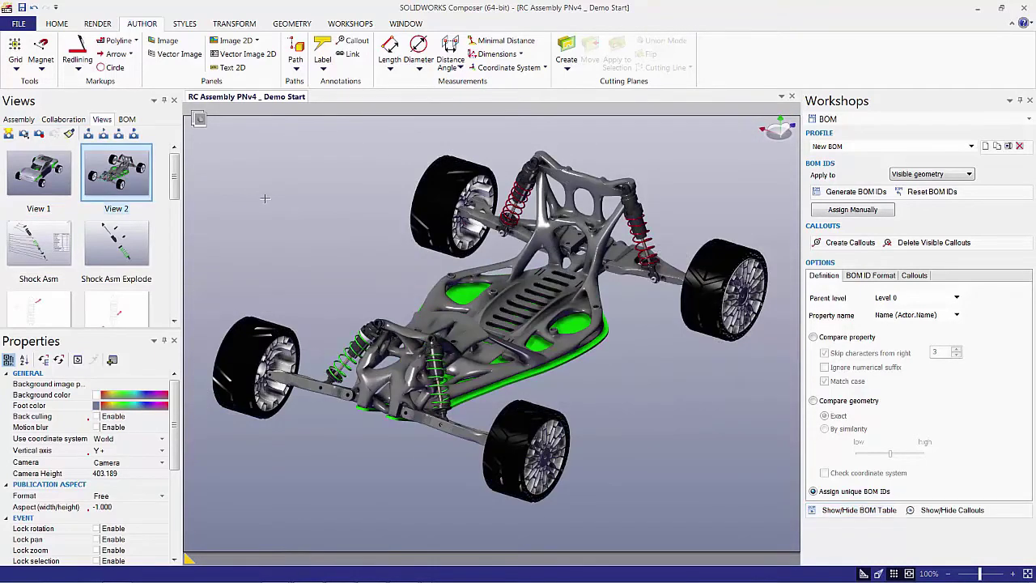
left_click(511, 323)
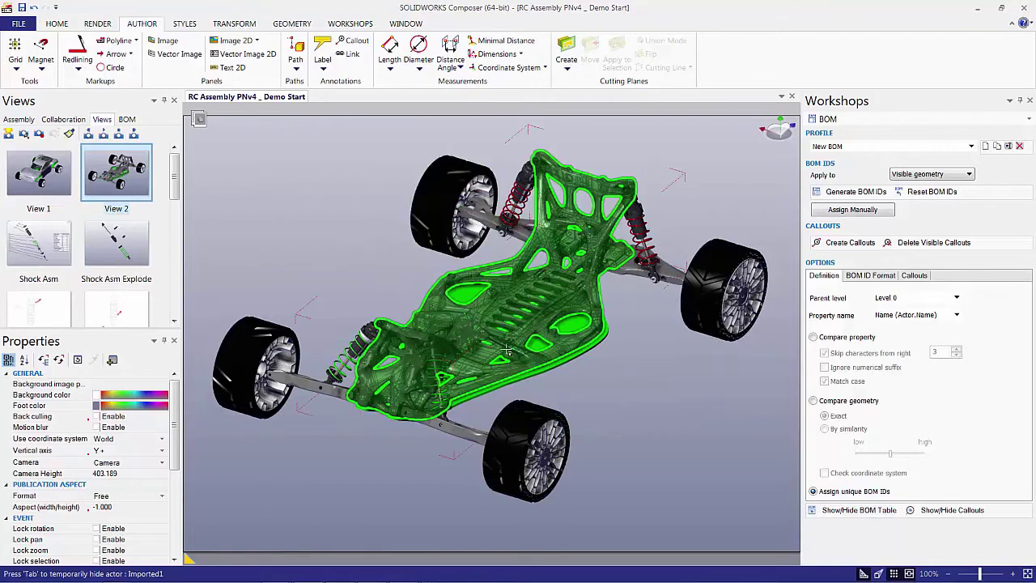
Switch to the RC Assembly PNv4_Default model in SOLIDWORKS.
left_click(434, 356)
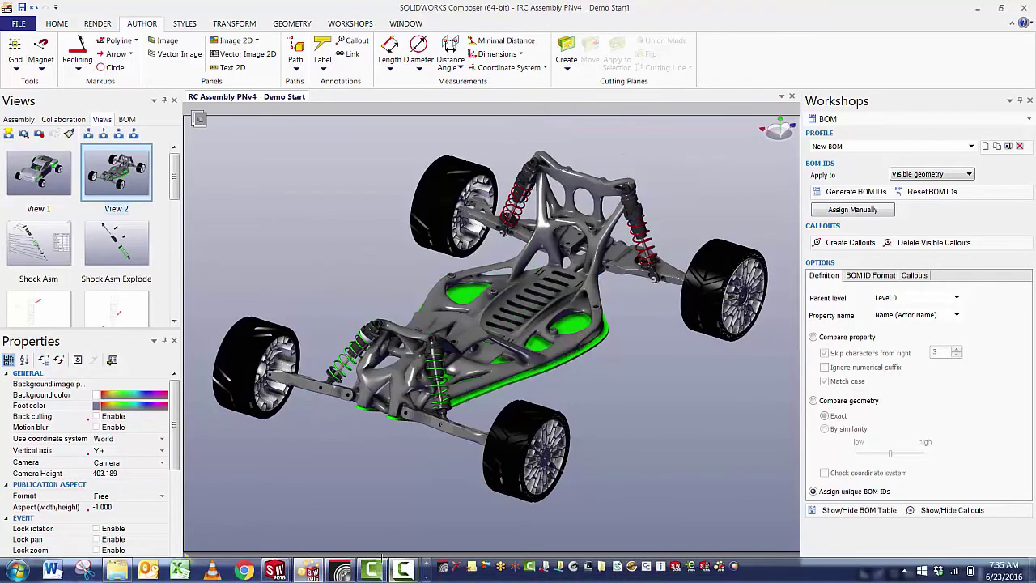
mouse_move(275, 571)
left_click(342, 502)
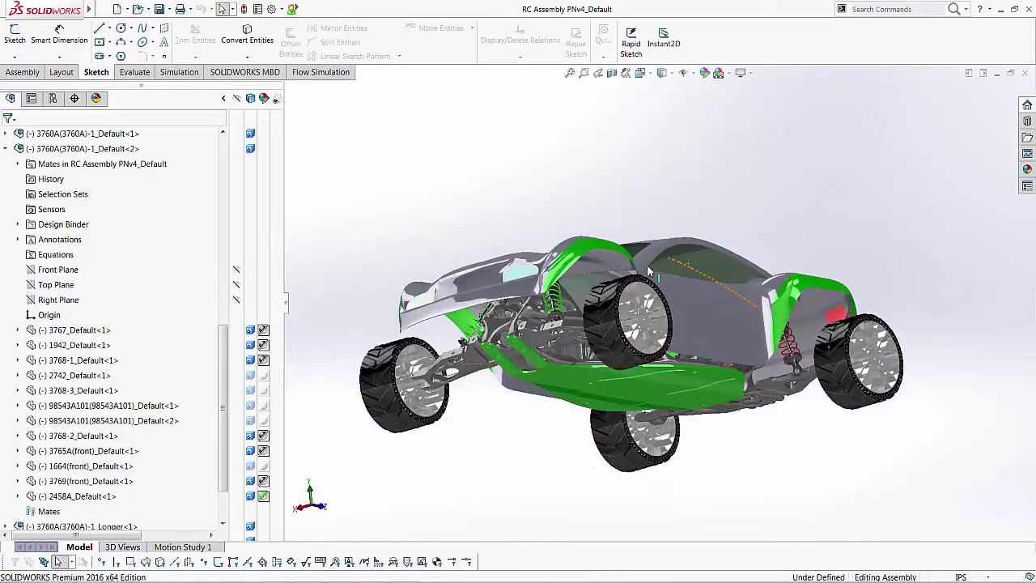
left_click(555, 272)
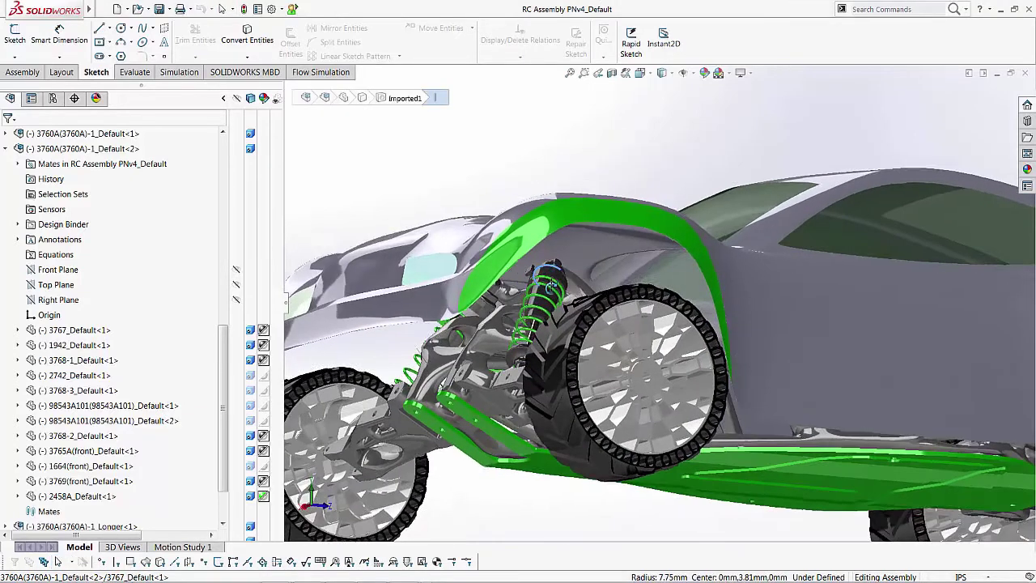
key("s")
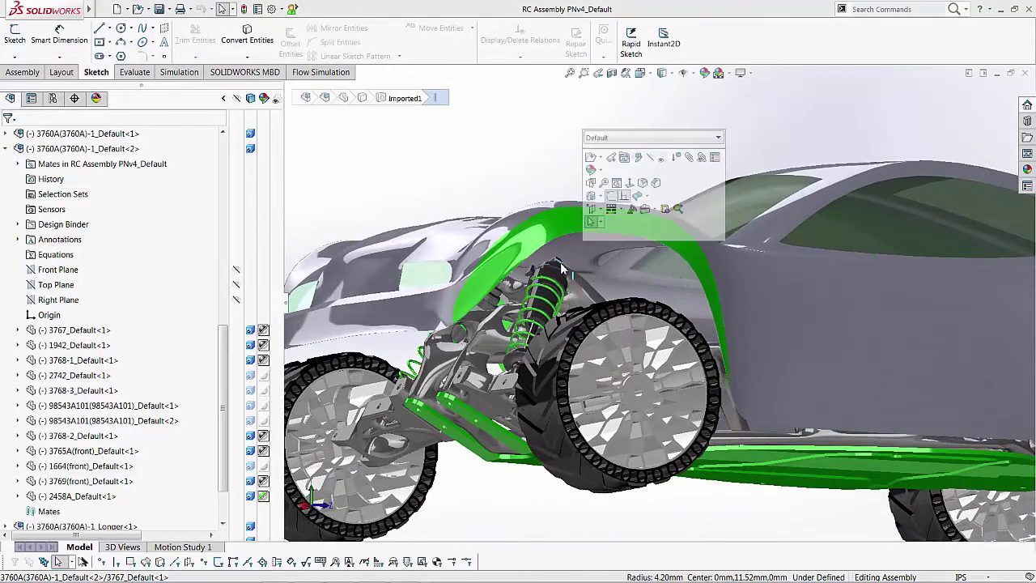
left_click(624, 139)
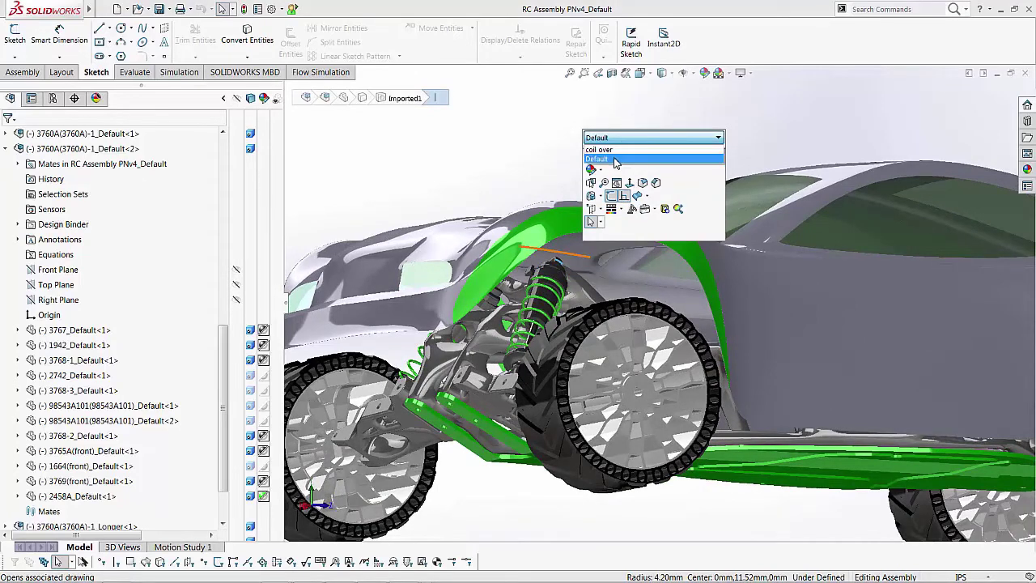
left_click(468, 157)
Hide the RC car body component to expose the chassis and shocks.
middle_click_drag(455, 157, 531, 314)
scroll(65, 470, "down", 2)
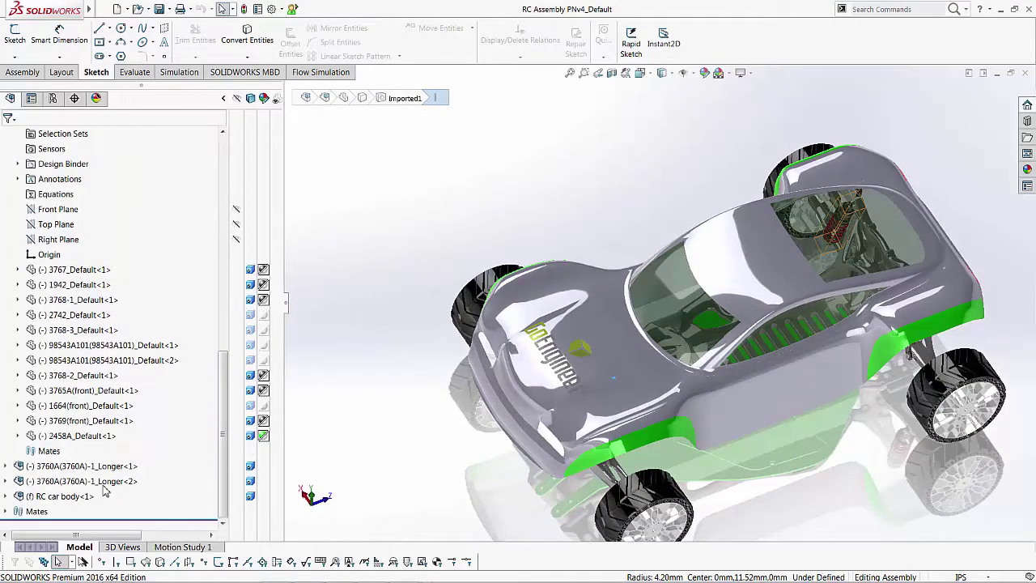
left_click(61, 496)
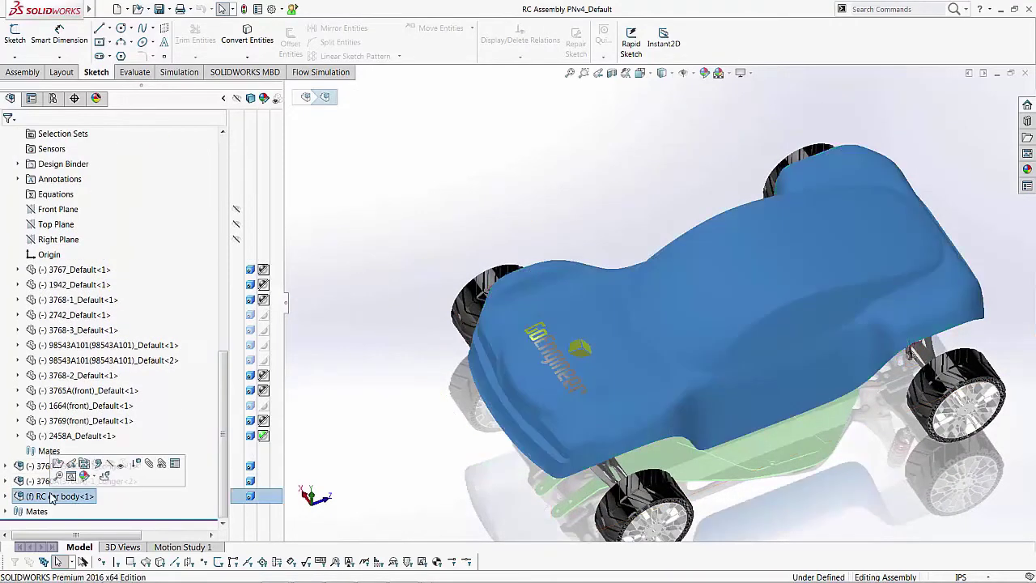
left_click(71, 476)
Change the configuration of the front shock's 3767 part to coil over.
middle_click_drag(485, 398, 486, 341)
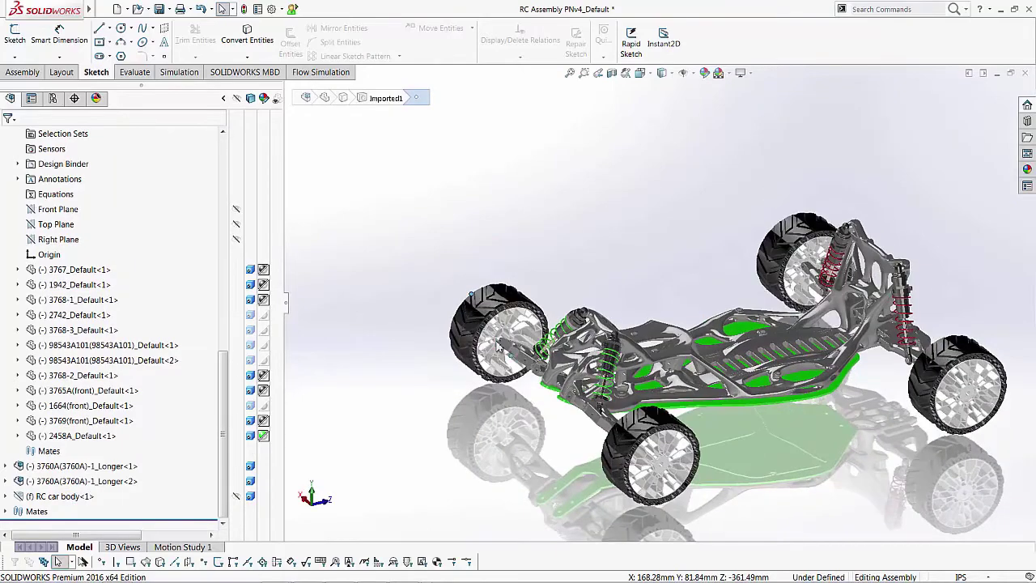
scroll(664, 314, "down", 5)
scroll(664, 314, "down", 3)
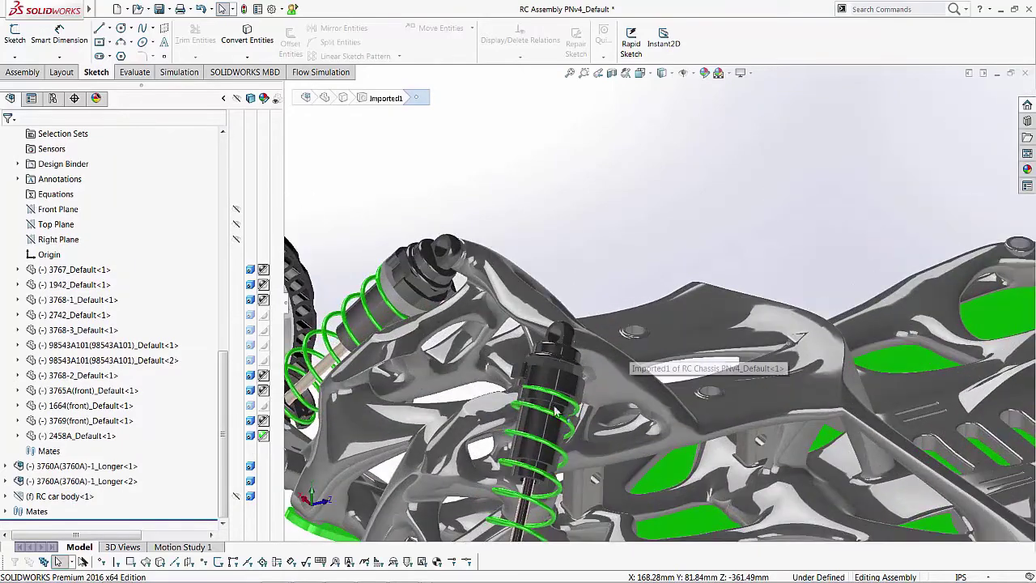
left_click(564, 355)
left_click(619, 225)
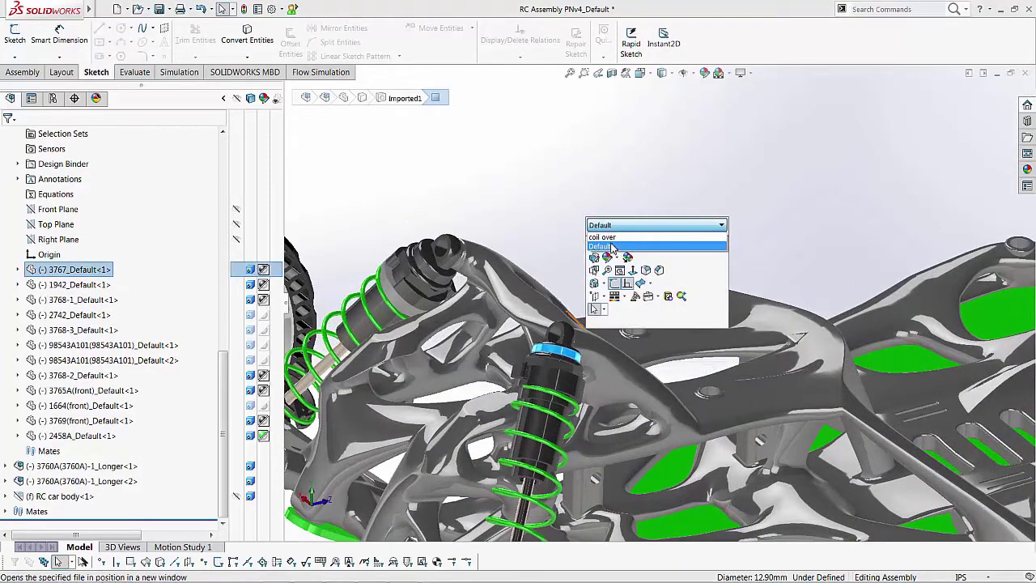
left_click(612, 238)
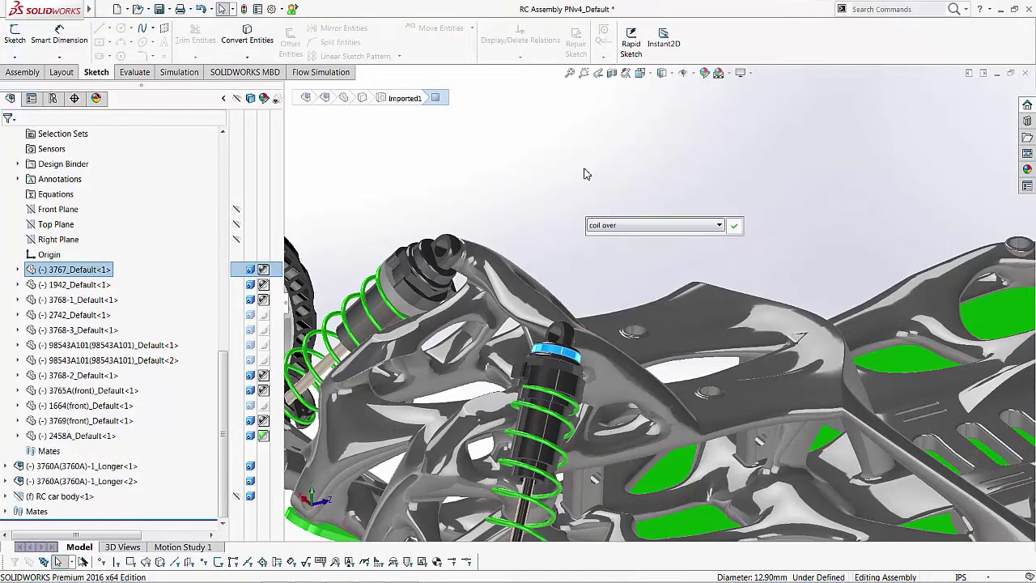
left_click(733, 228)
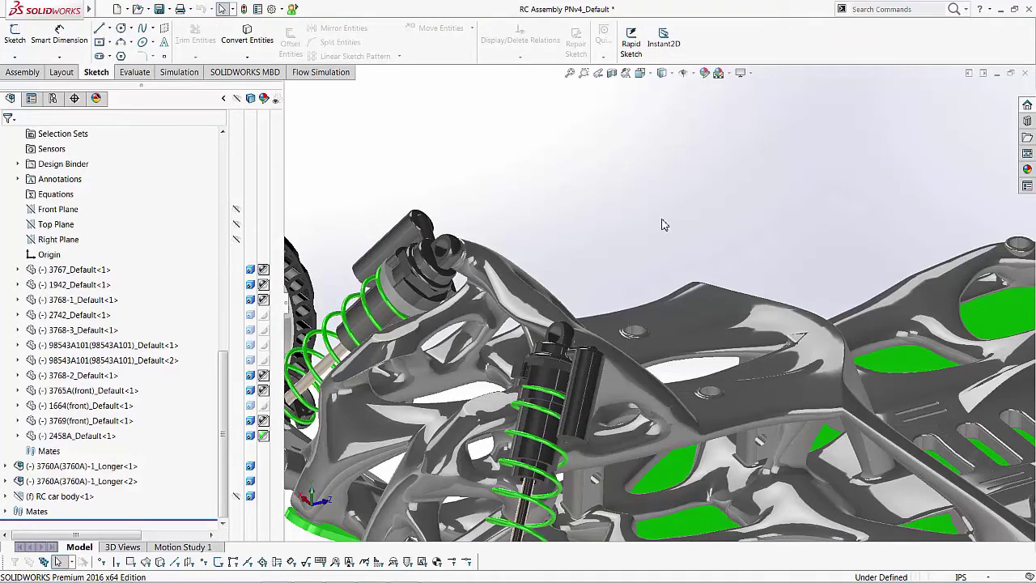
Shrink the assembly window and save the RC assembly together with its modified shock subassembly.
key("super+Down")
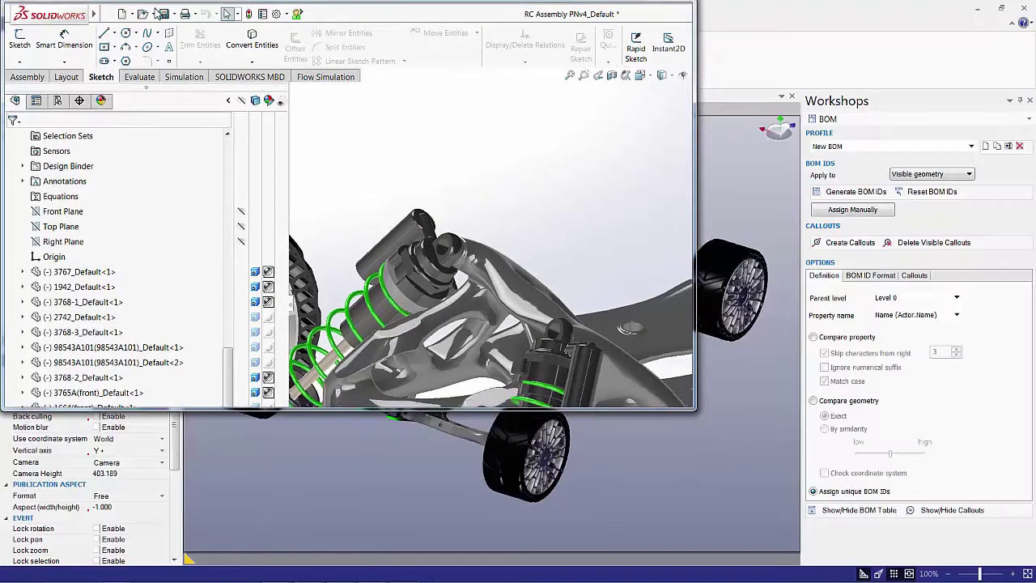
left_click(166, 14)
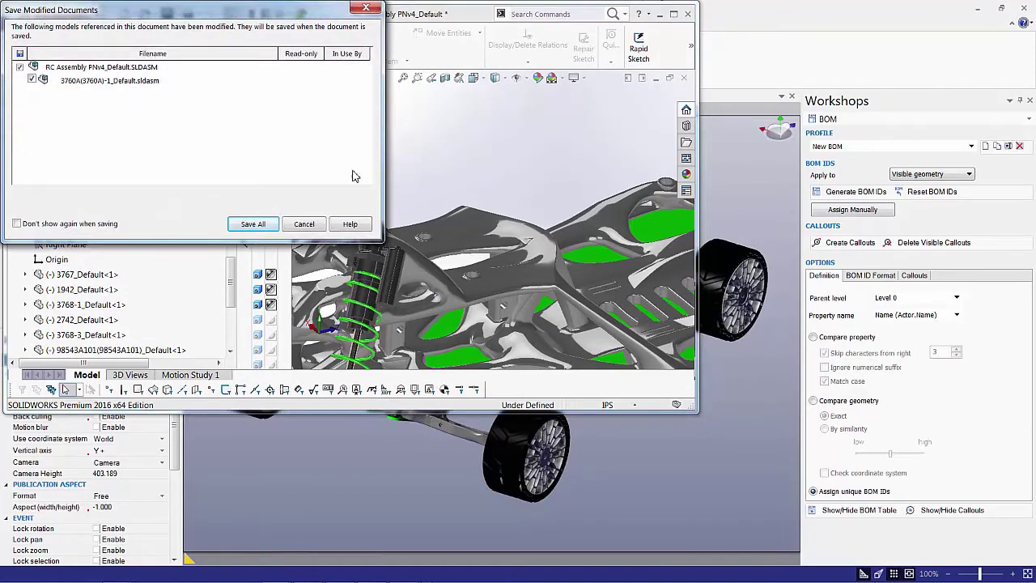
left_click(259, 225)
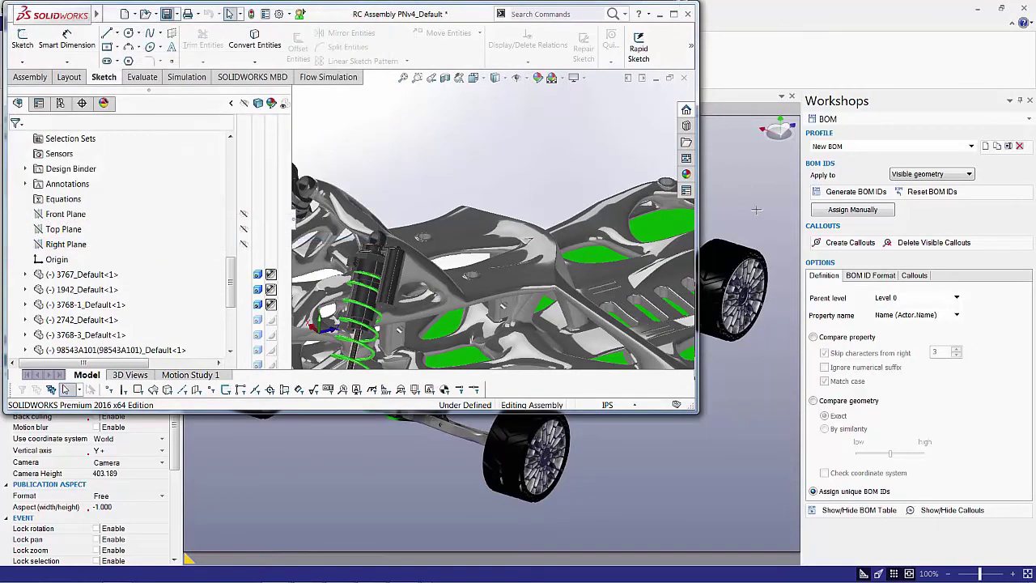
Return to Composer, update the document from the Default configuration of RC Assembly PNv4_Default, and examine the front shocks up close.
left_click(751, 192)
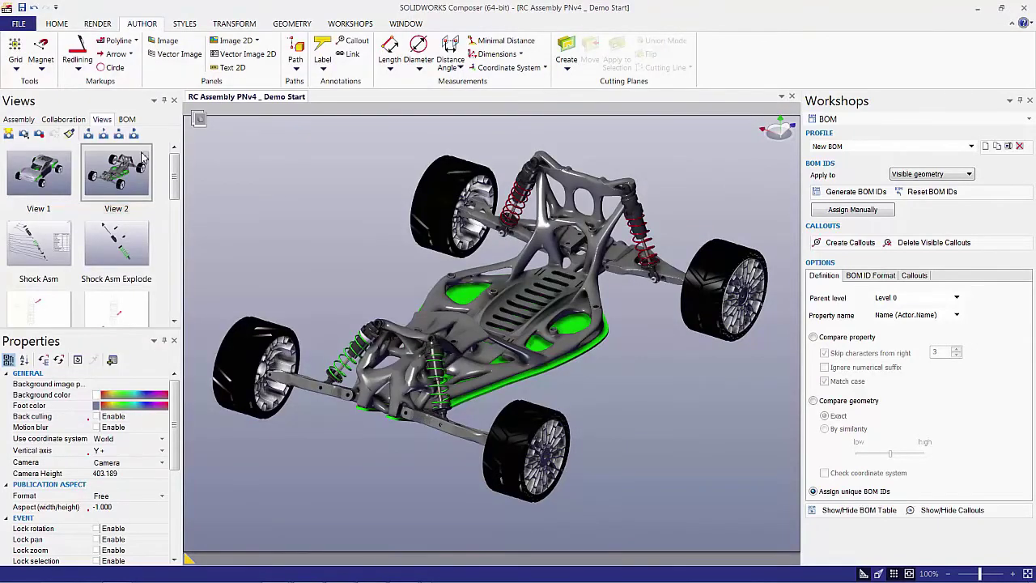
left_click(54, 26)
left_click(20, 26)
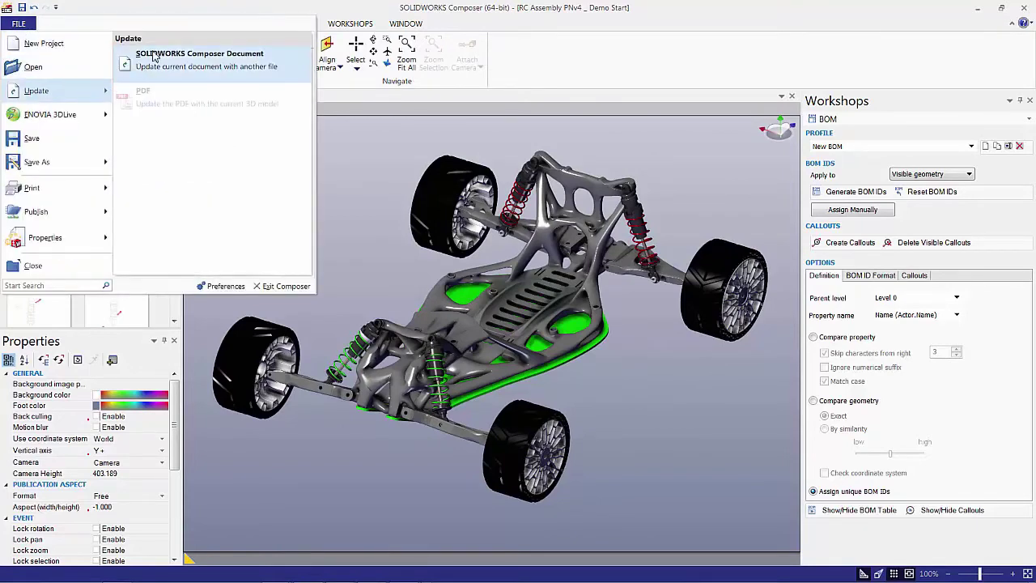
left_click(186, 48)
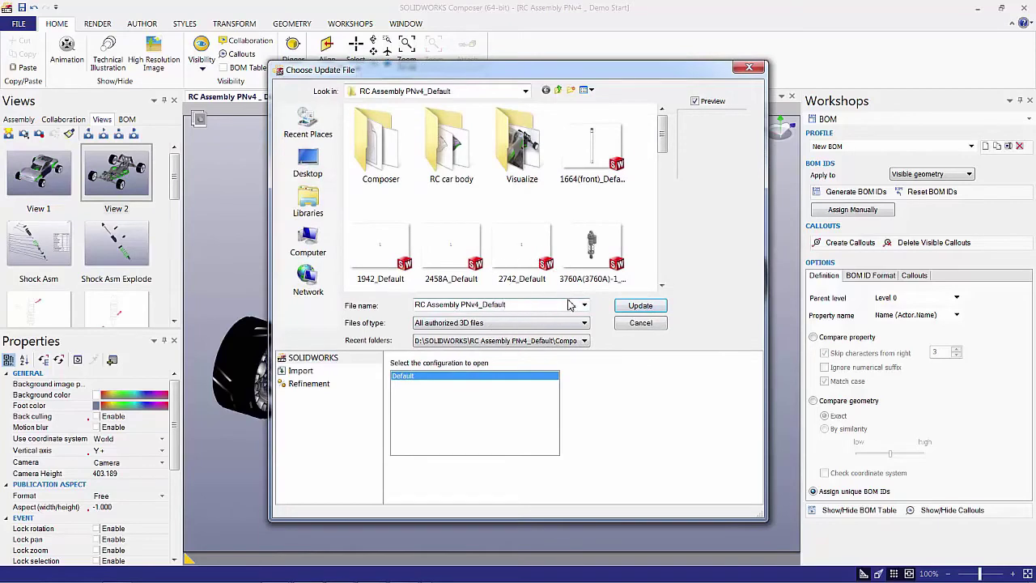
left_click(637, 306)
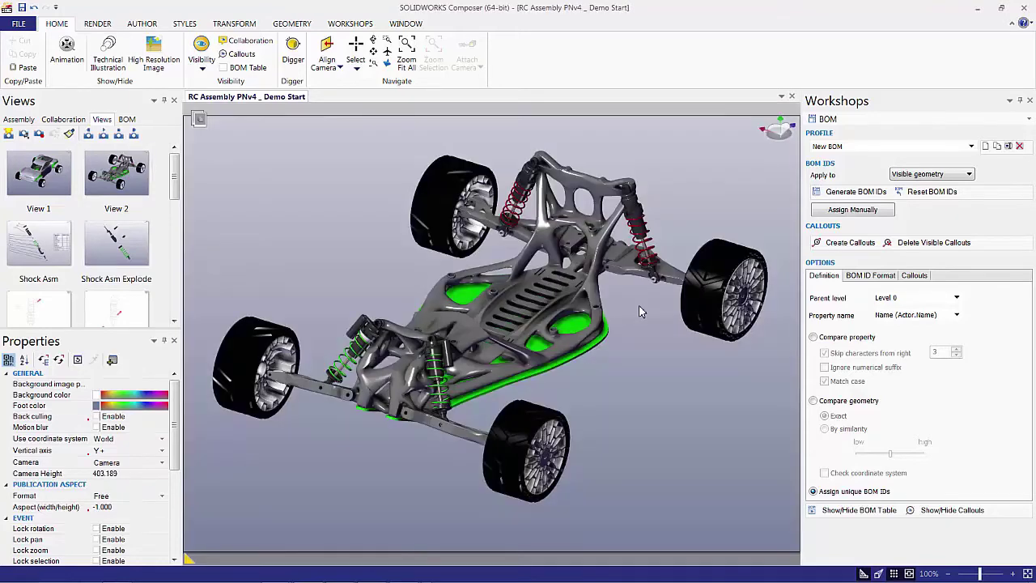
left_click_drag(638, 305, 754, 382)
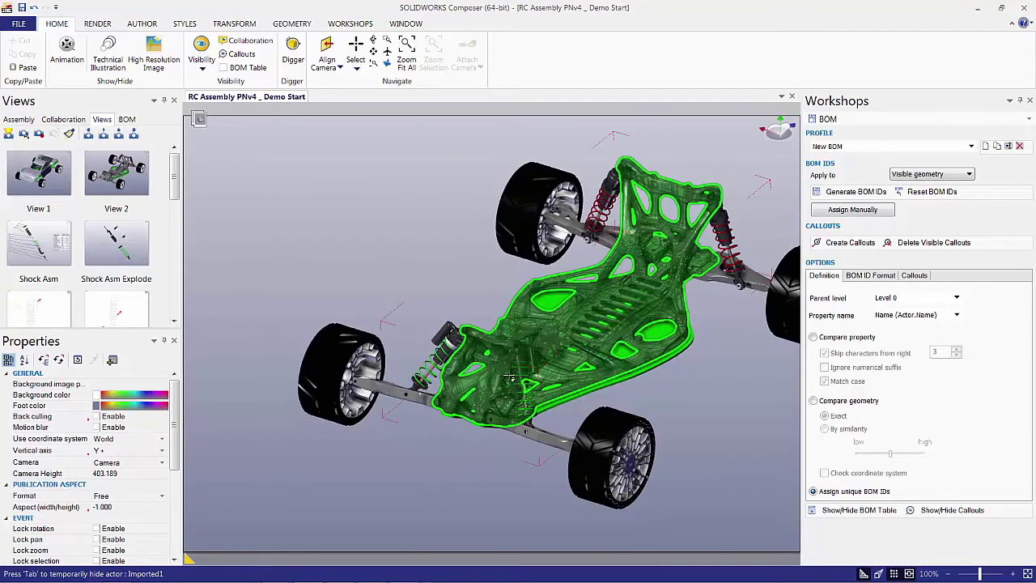
scroll(534, 364, "up", 5)
left_click(536, 360)
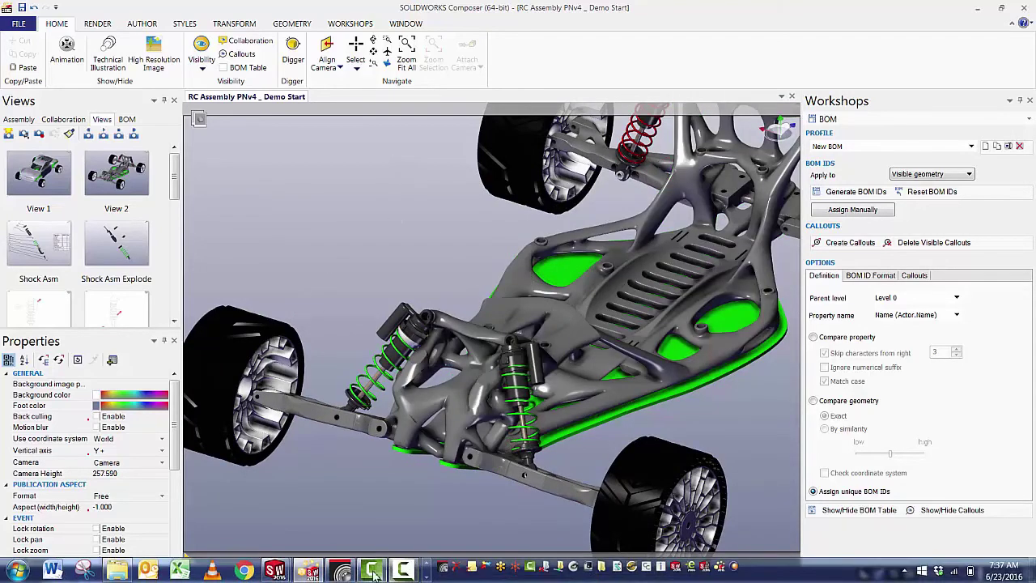
Close Composer without saving the RC Assembly PNv4 _ Demo Start changes and switch to the PowerPoint presentation.
right_click(316, 571)
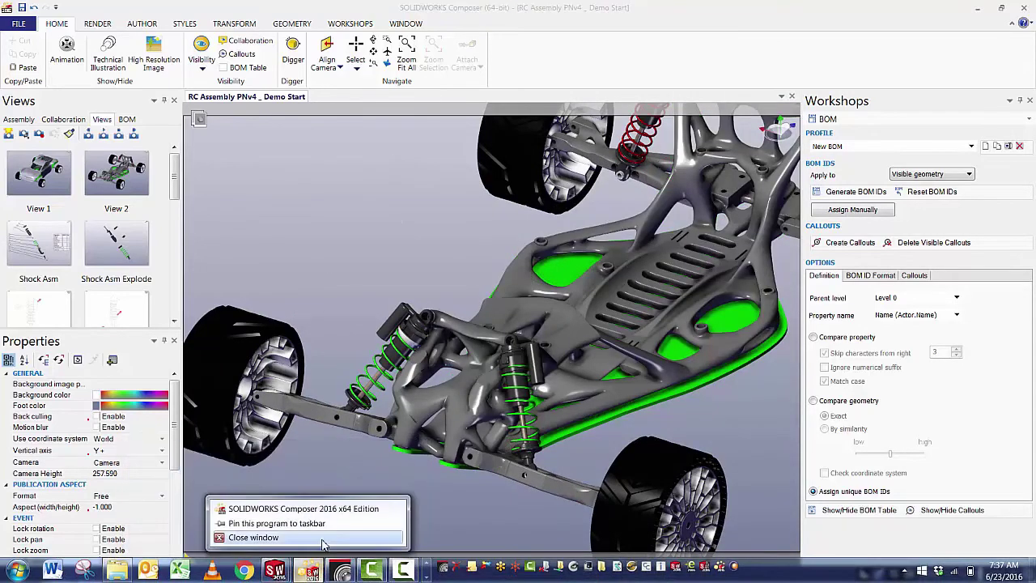
left_click(321, 538)
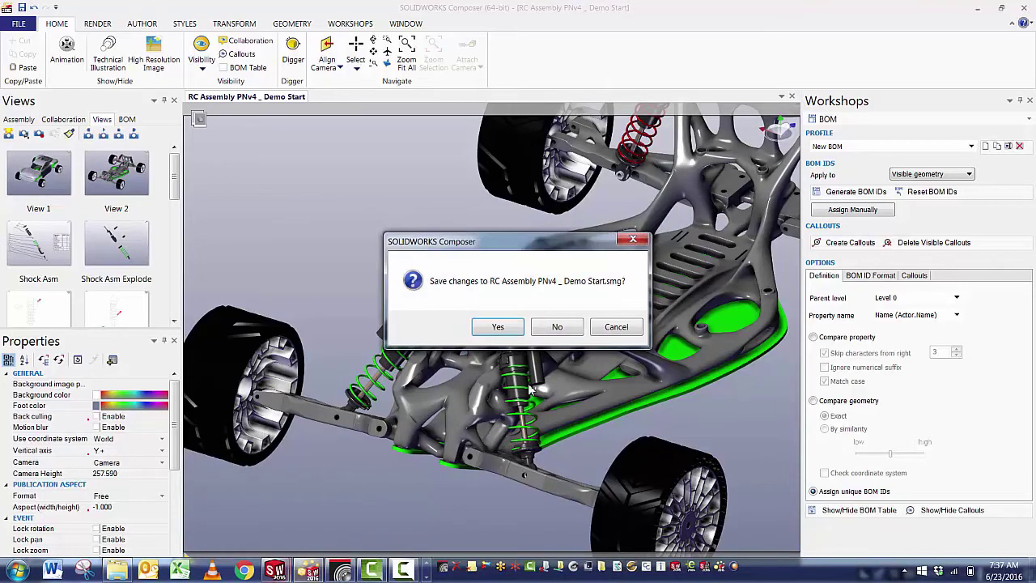
left_click(557, 328)
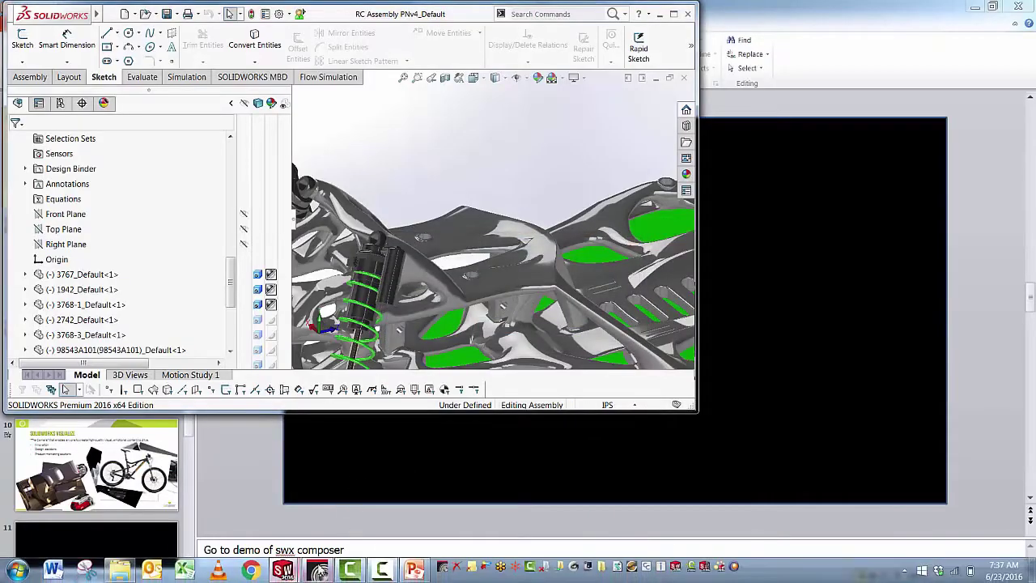
left_click(413, 570)
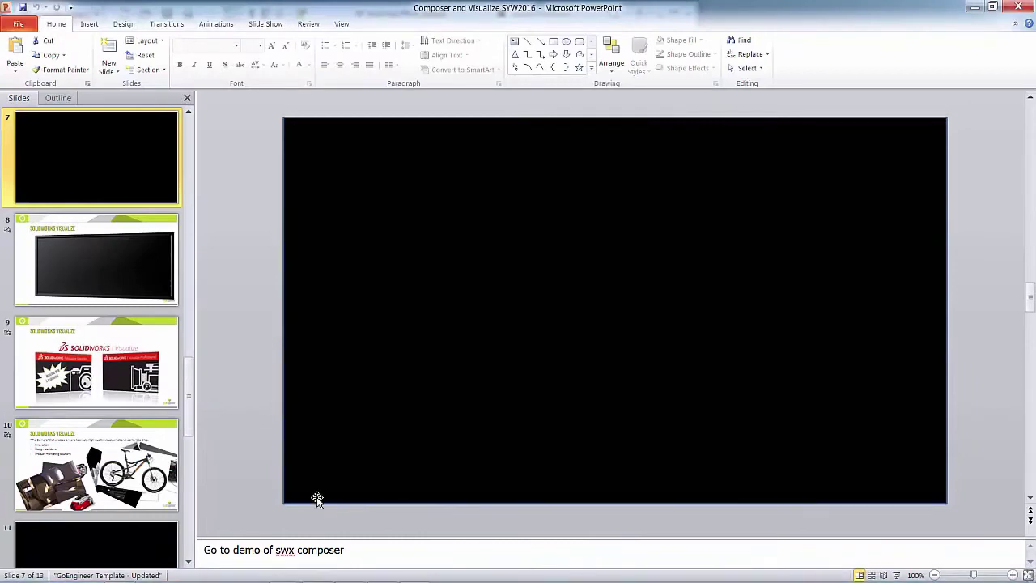
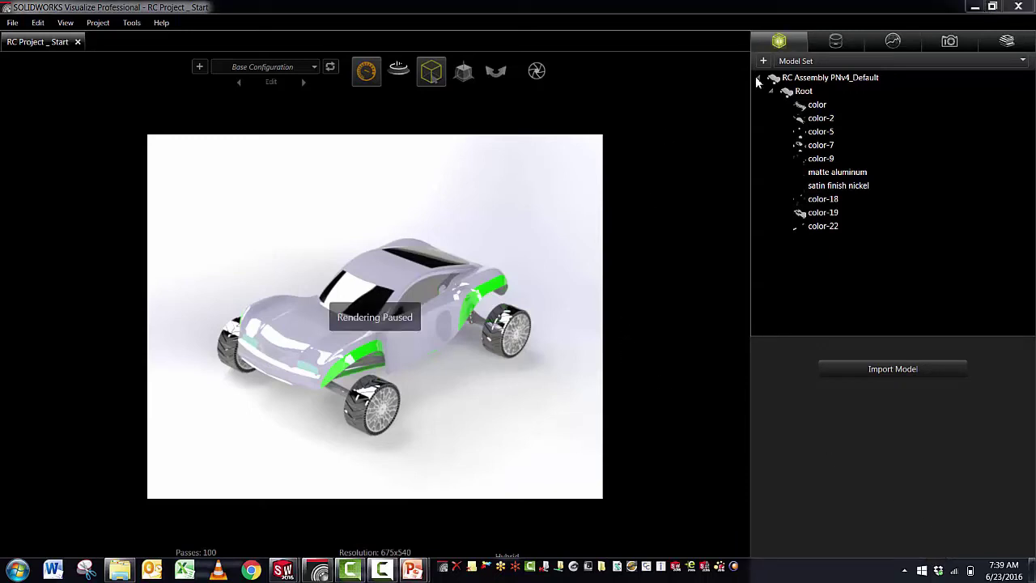
Highlight the RC assembly in the model tree to examine its part groups, and view the car from a lower front angle.
left_click(804, 81)
left_click(805, 80)
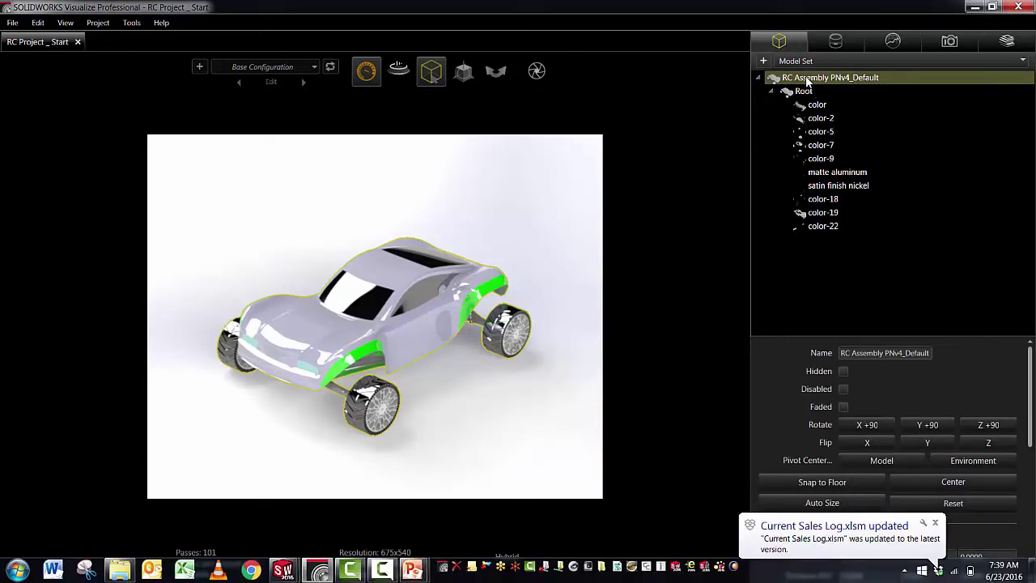
double_click(809, 92)
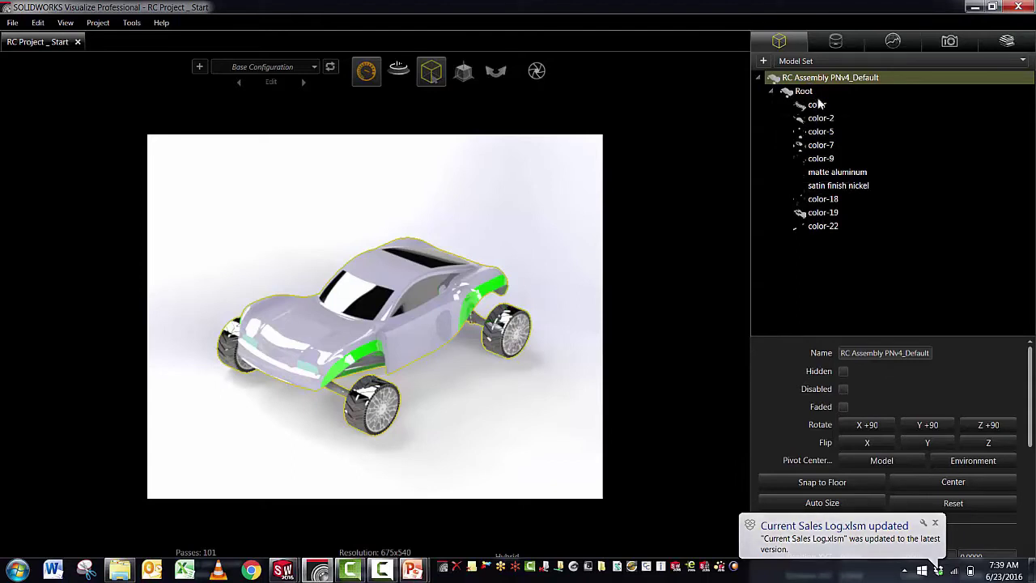
left_click(815, 104)
left_click(477, 416)
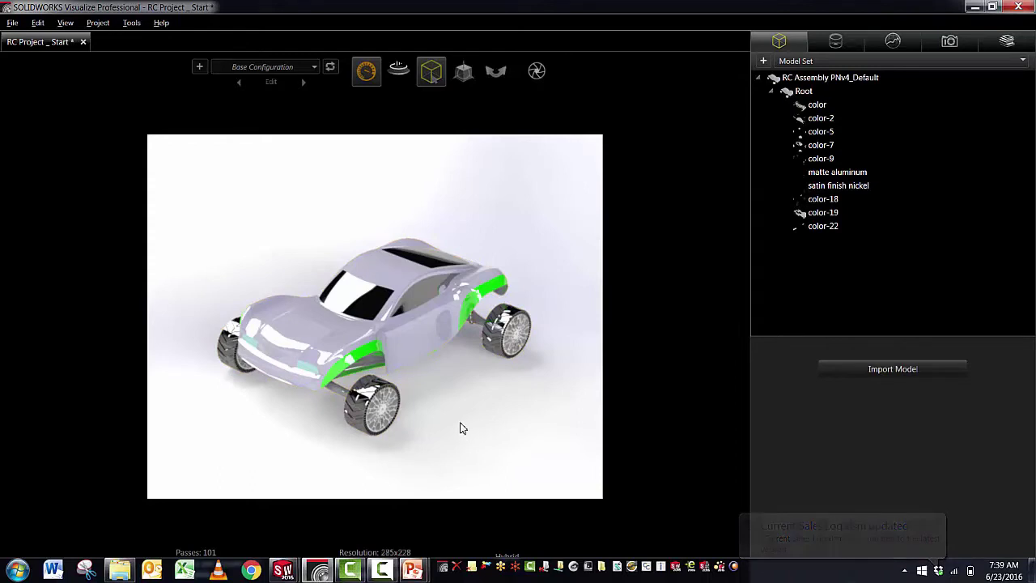
left_click_drag(432, 386, 486, 434)
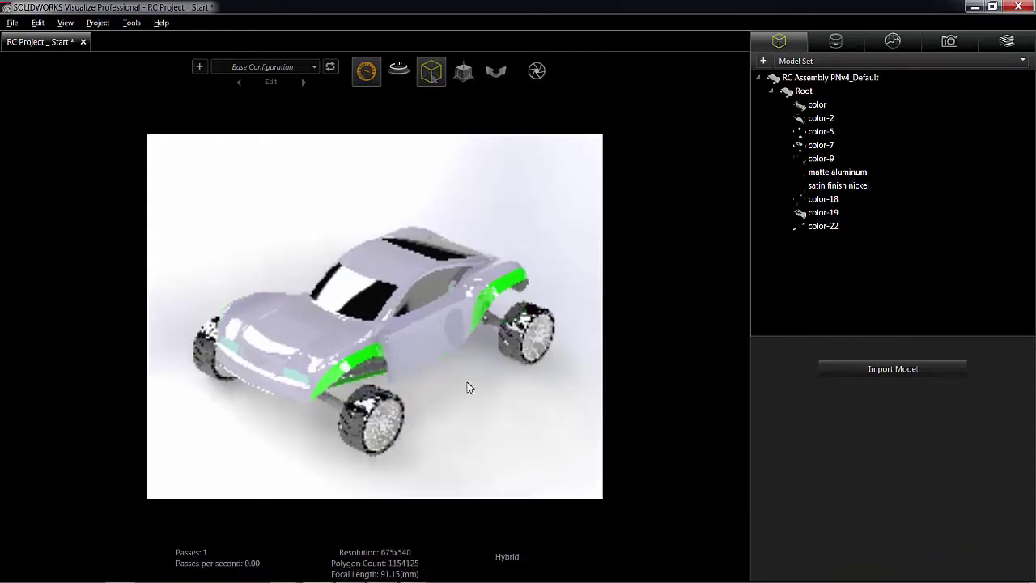
left_click_drag(466, 383, 388, 292)
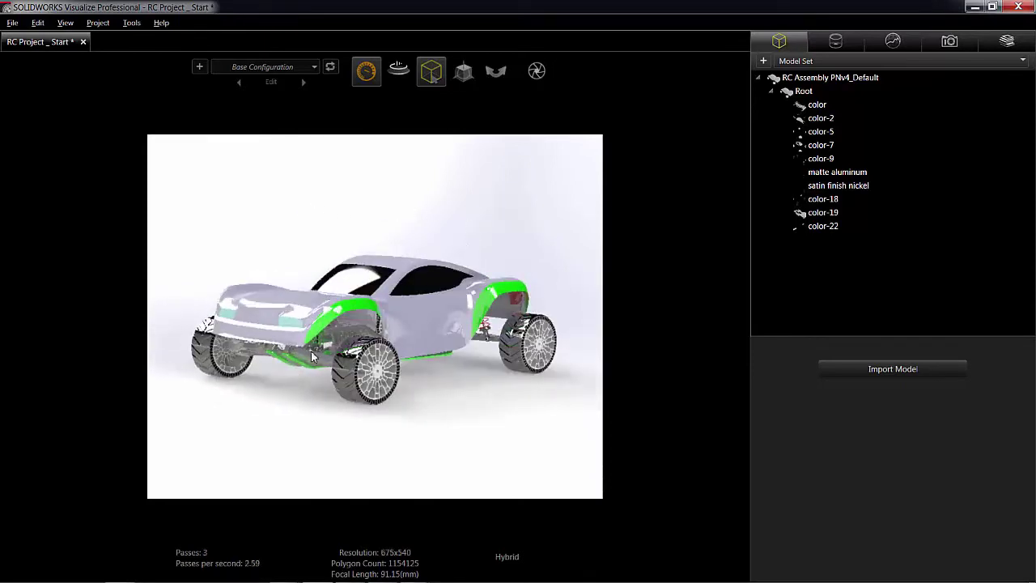
Try the red color-18 appearance on the green fender and chassis parts, and return them to green color-2.
left_click(837, 40)
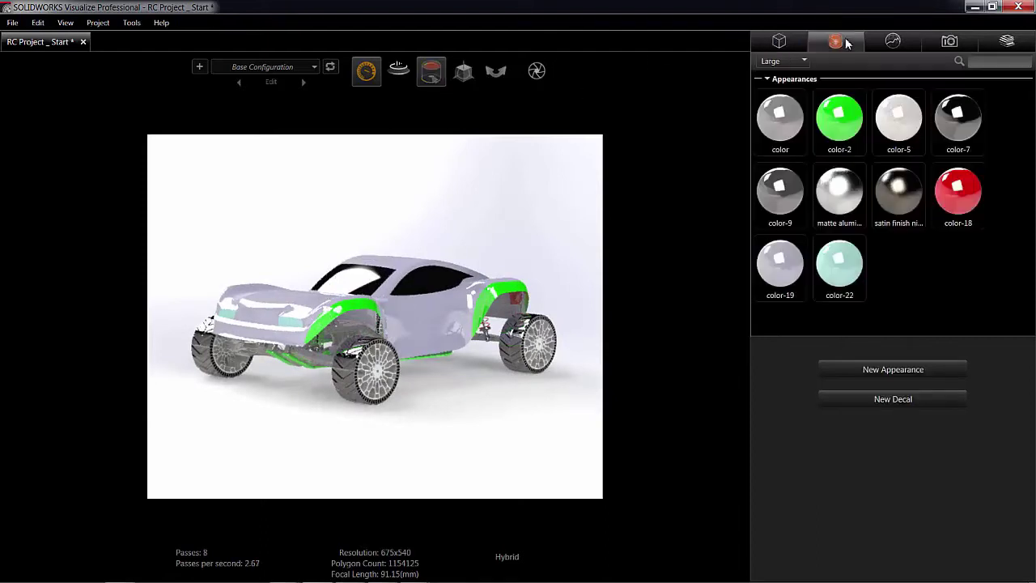
left_click(957, 191)
left_click_drag(407, 273, 363, 309)
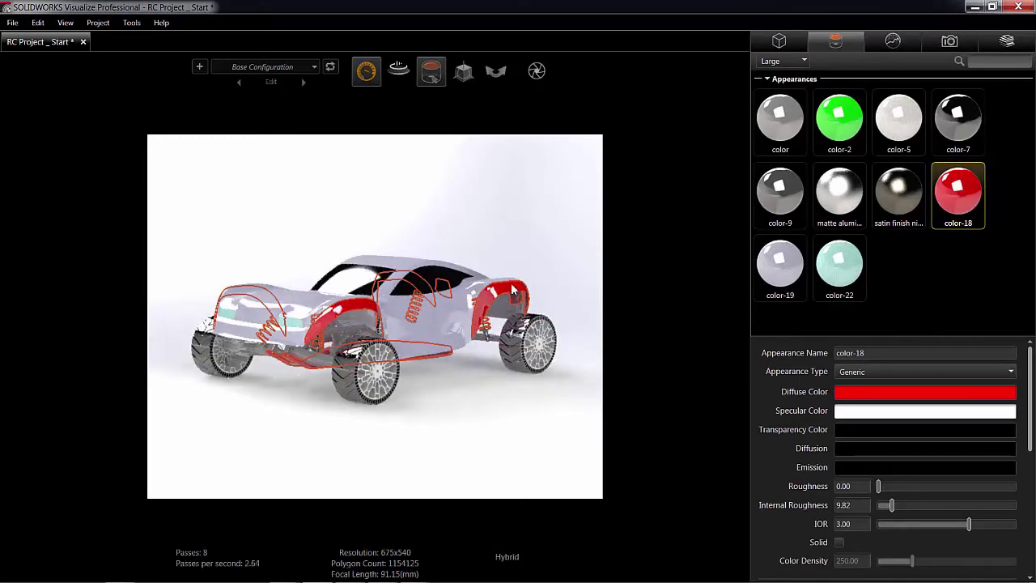
left_click(598, 245)
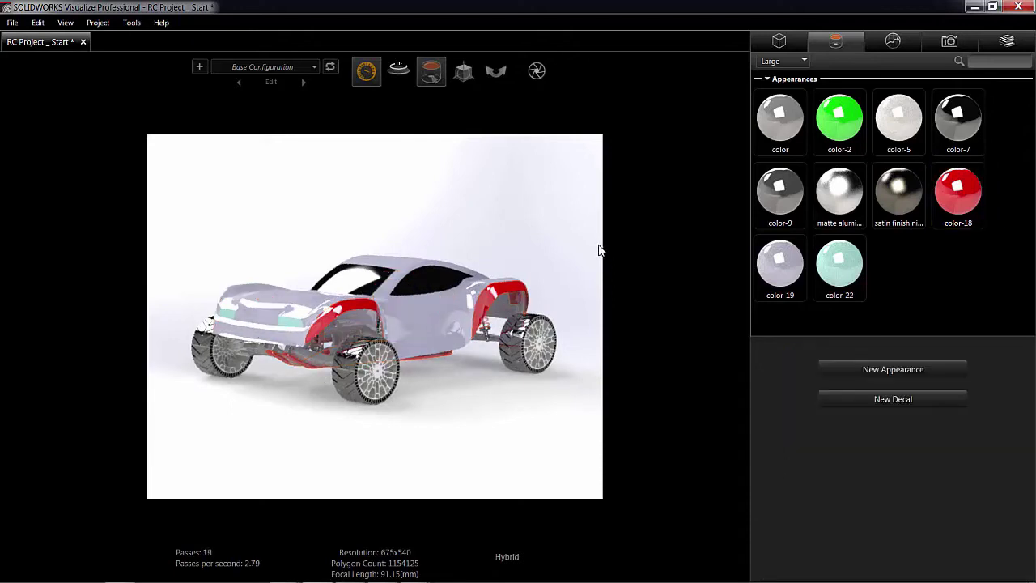
left_click_drag(839, 118, 345, 310)
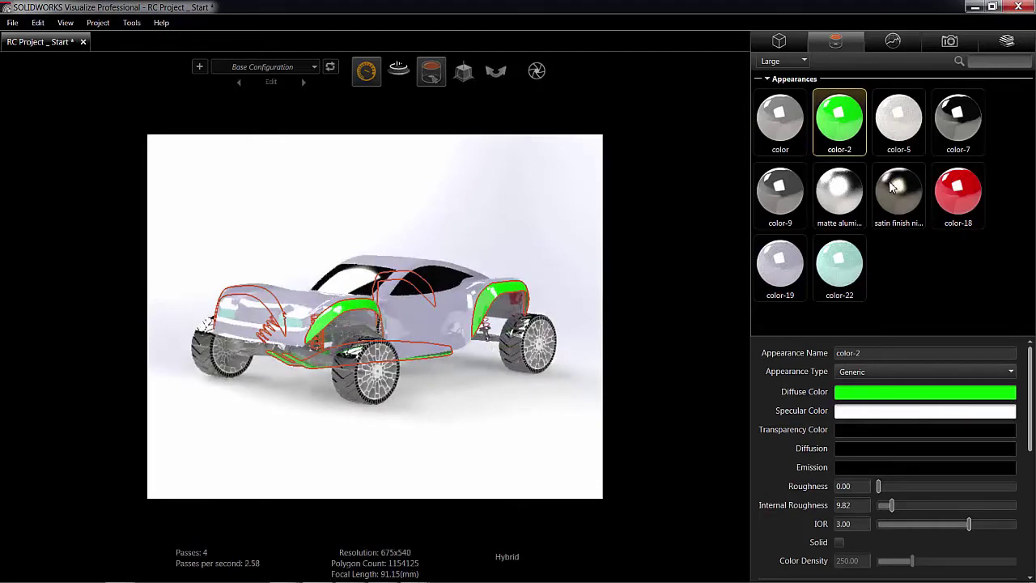
Apply the library's Molded plastic appearance to the chassis and suspension parts, and Smooth White plastic to the wheel rims.
left_click(1006, 41)
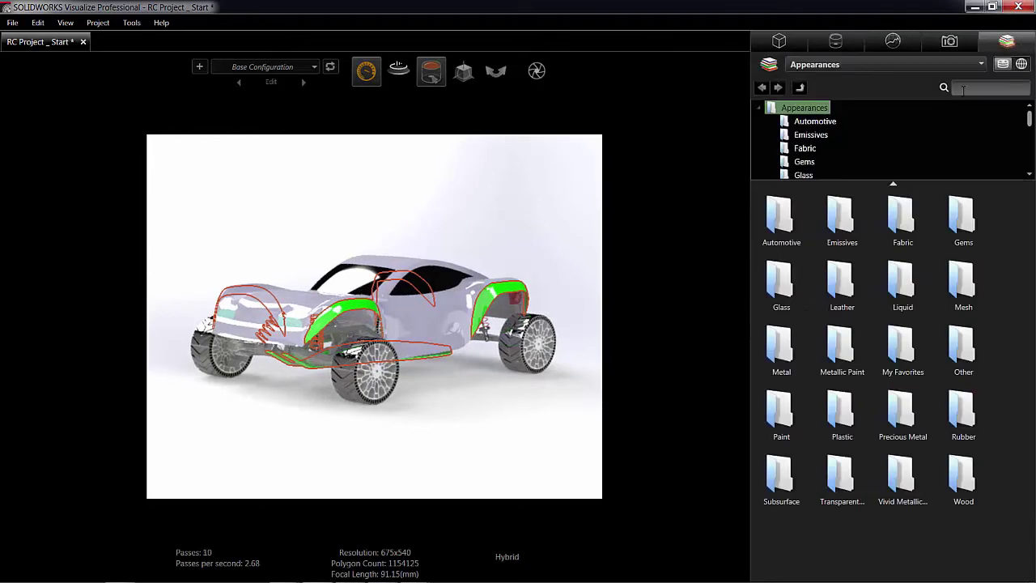
left_click(910, 64)
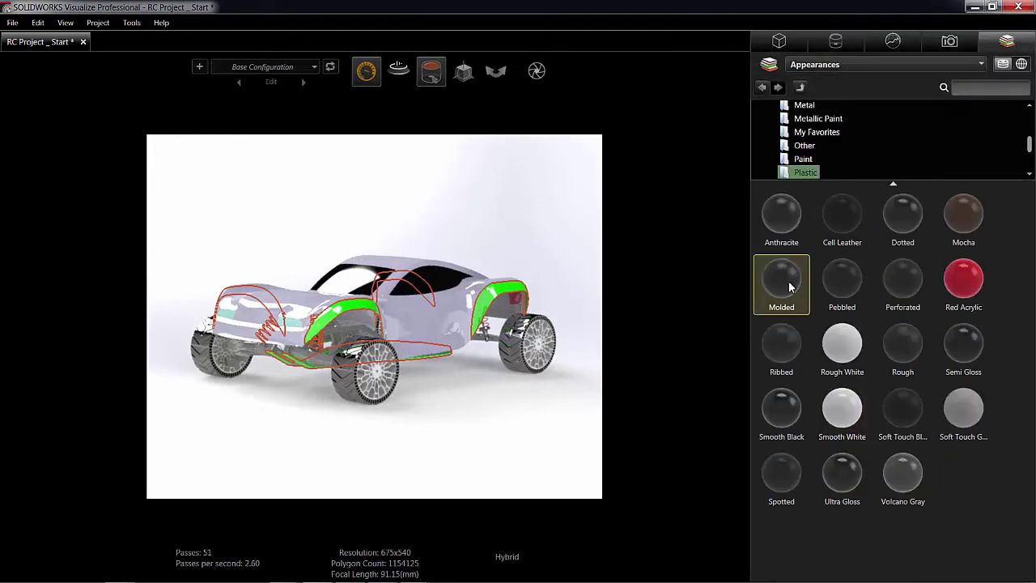
left_click_drag(781, 283, 318, 367)
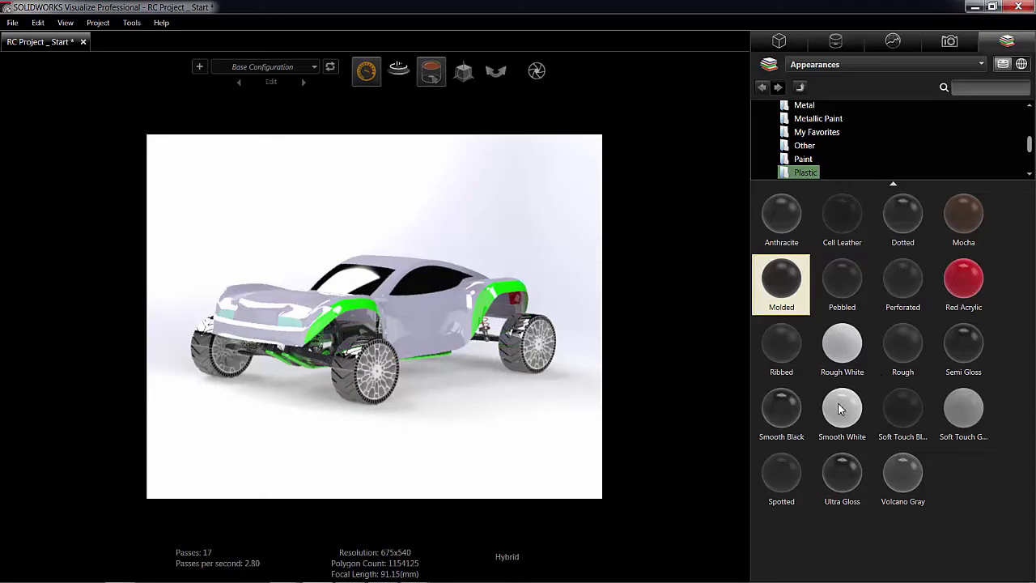
left_click_drag(840, 416, 380, 381)
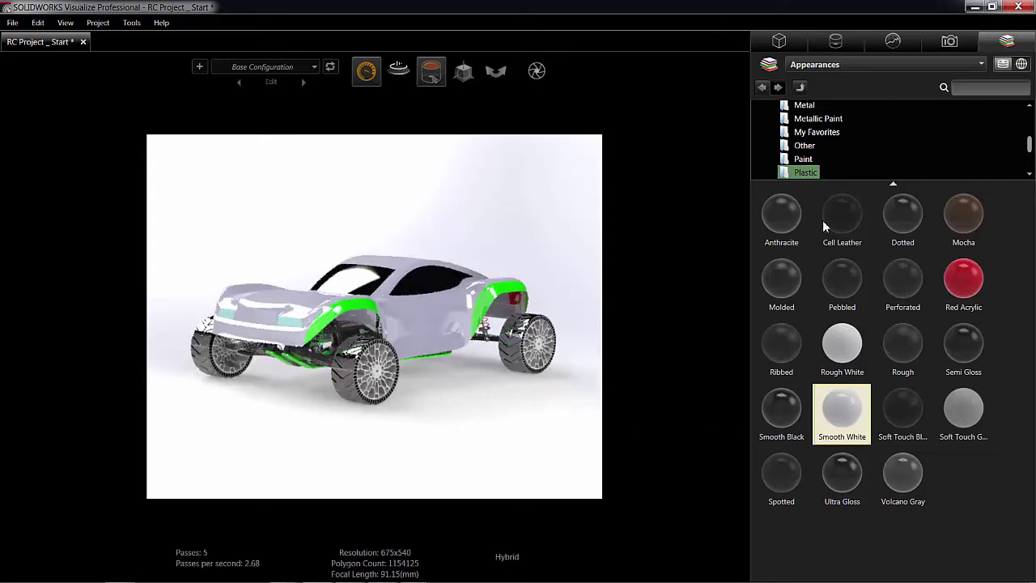
Find the rubber materials in the appearance library and apply Dense Rubber to the tires.
left_click(818, 143)
left_click(1030, 174)
left_click(1029, 174)
left_click(1029, 174)
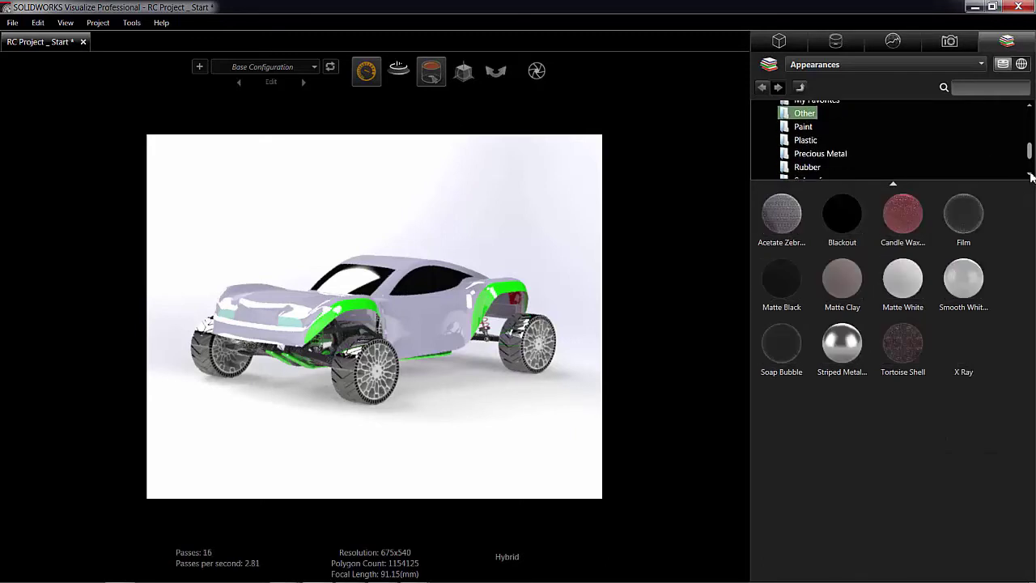
left_click(1029, 174)
left_click(806, 133)
left_click(798, 146)
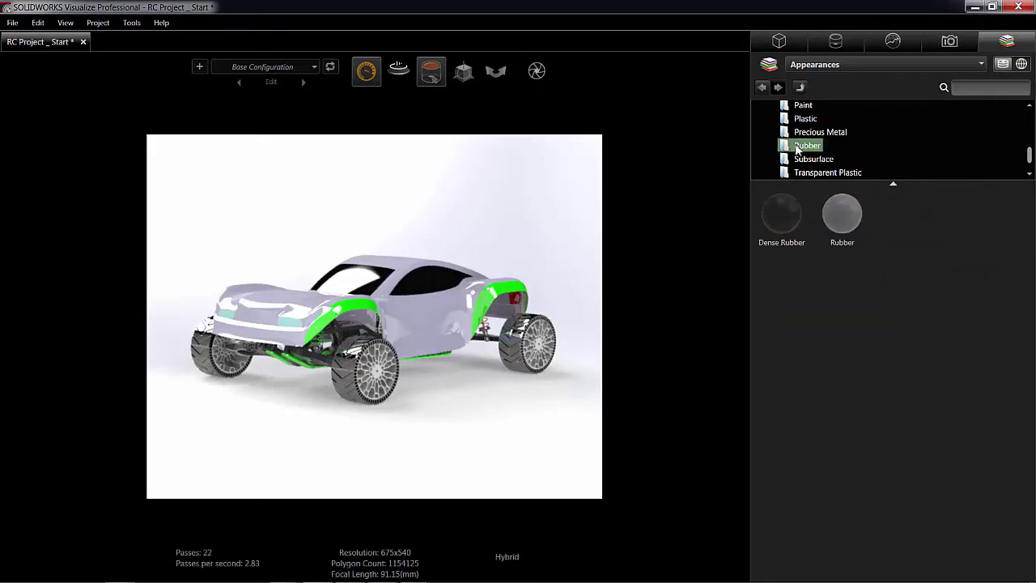
left_click_drag(783, 216, 515, 335)
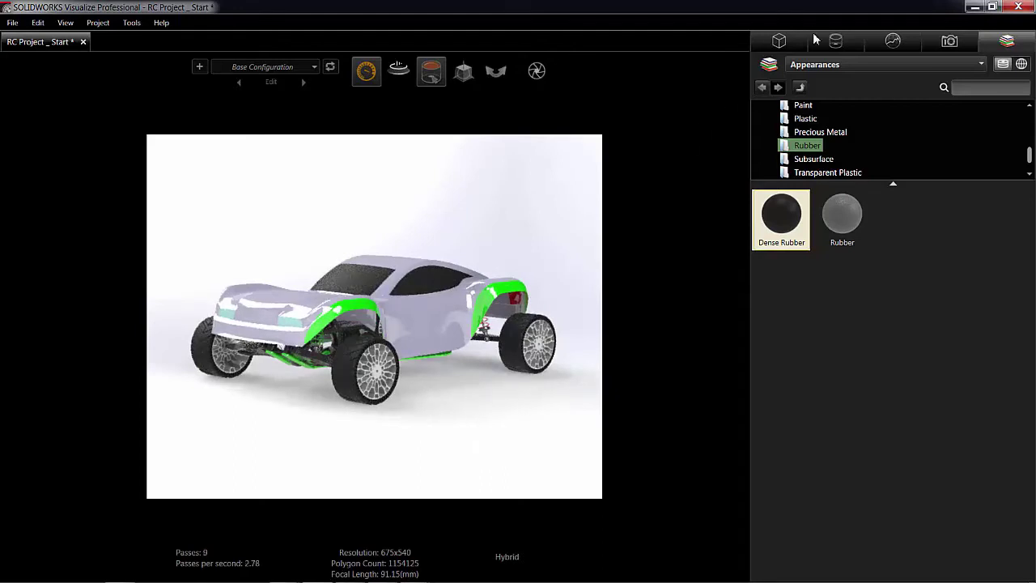
Collapse the existing assembly in the model tree and choose a model to import from the RC Assembly PNv4_Default folder.
left_click(778, 41)
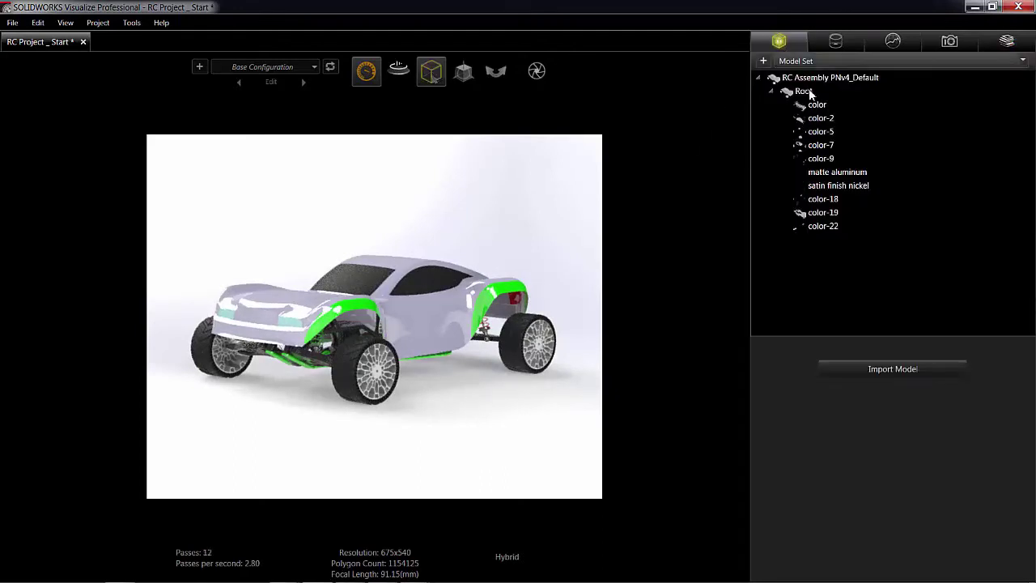
left_click(764, 77)
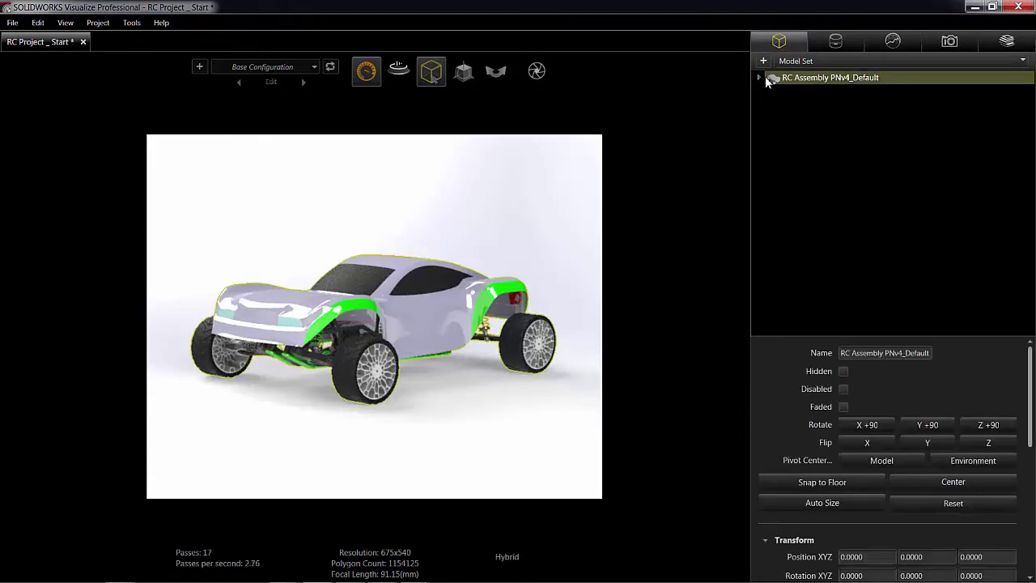
left_click(819, 134)
left_click(865, 369)
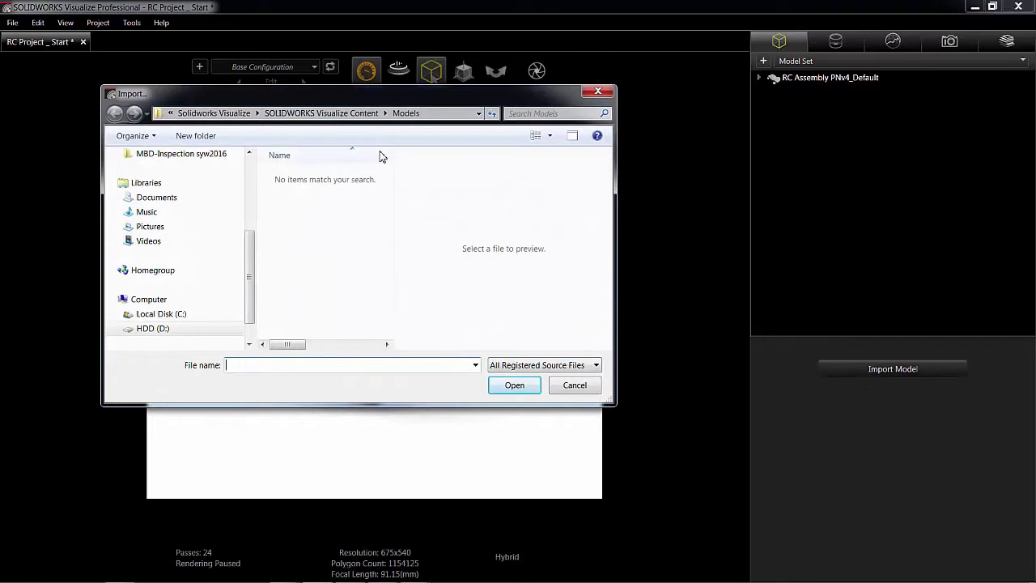
scroll(248, 261, "up", 3)
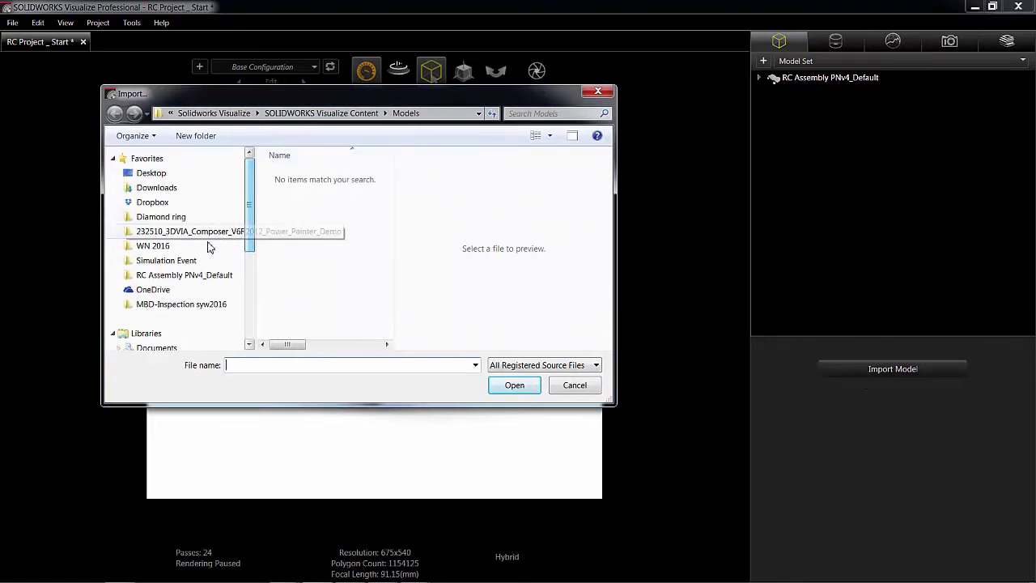
left_click(194, 276)
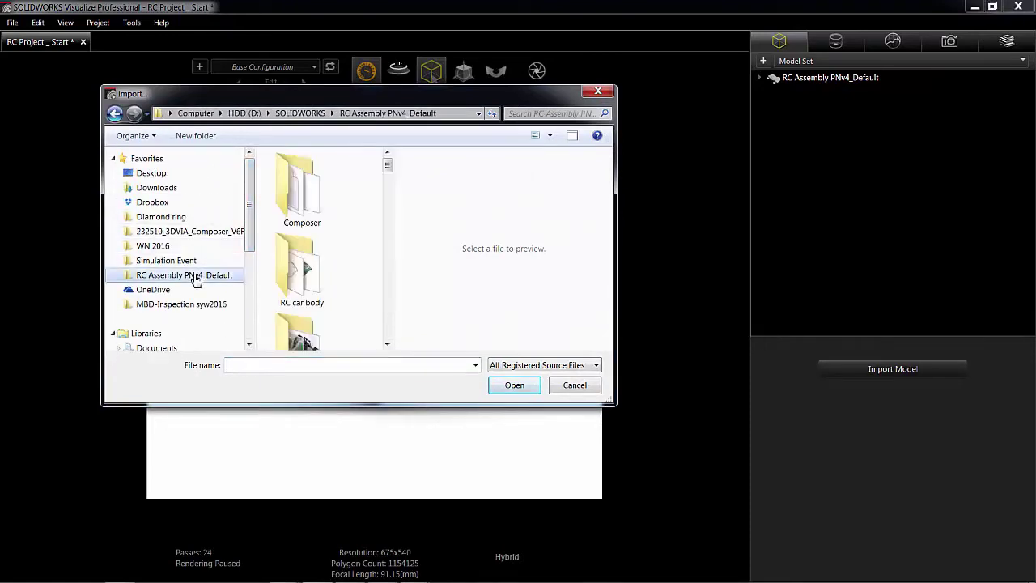
left_click(557, 366)
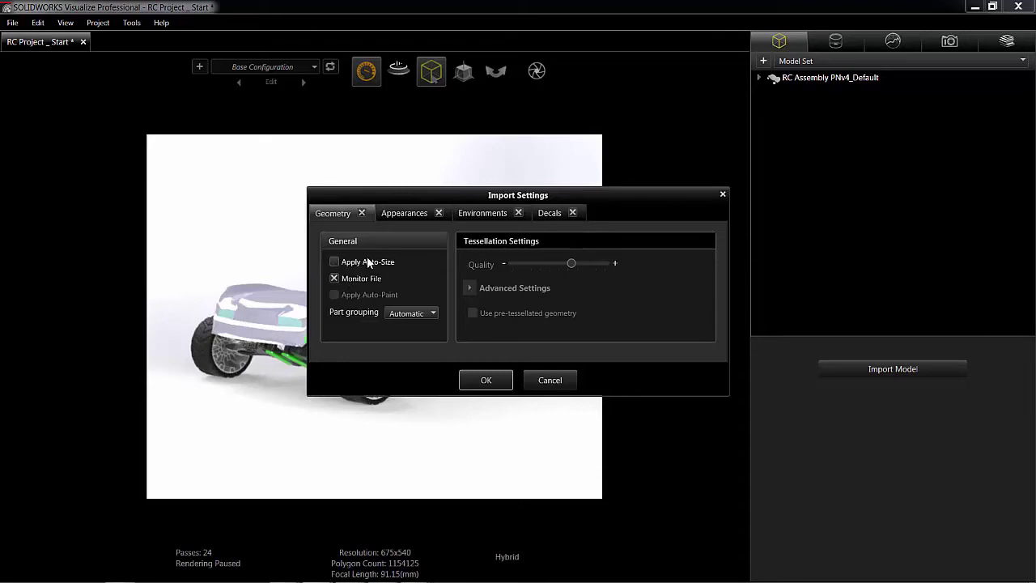
Review the part grouping options, keep Automatic grouping, and import the RC assembly as a second model.
left_click(432, 312)
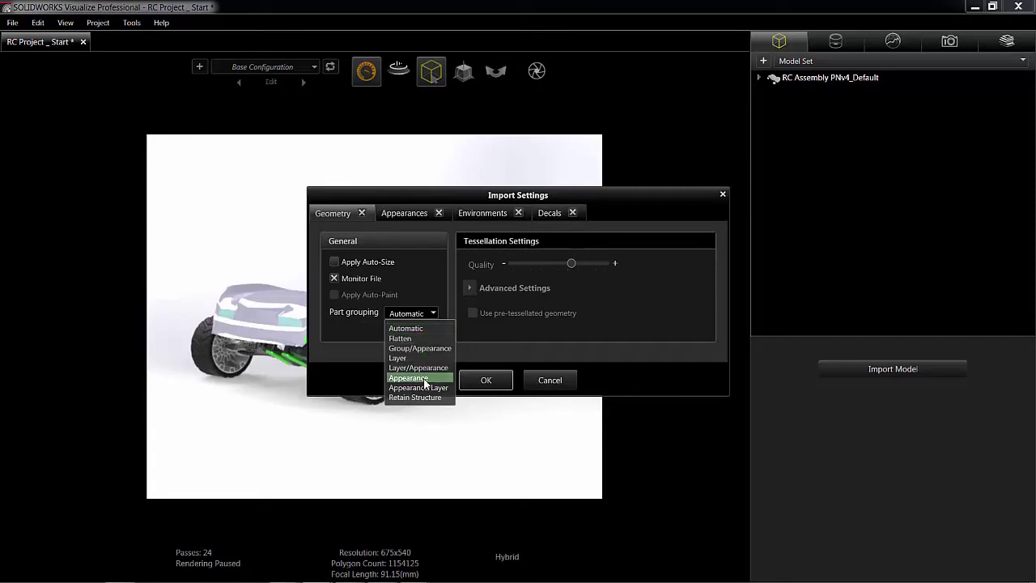
left_click(422, 330)
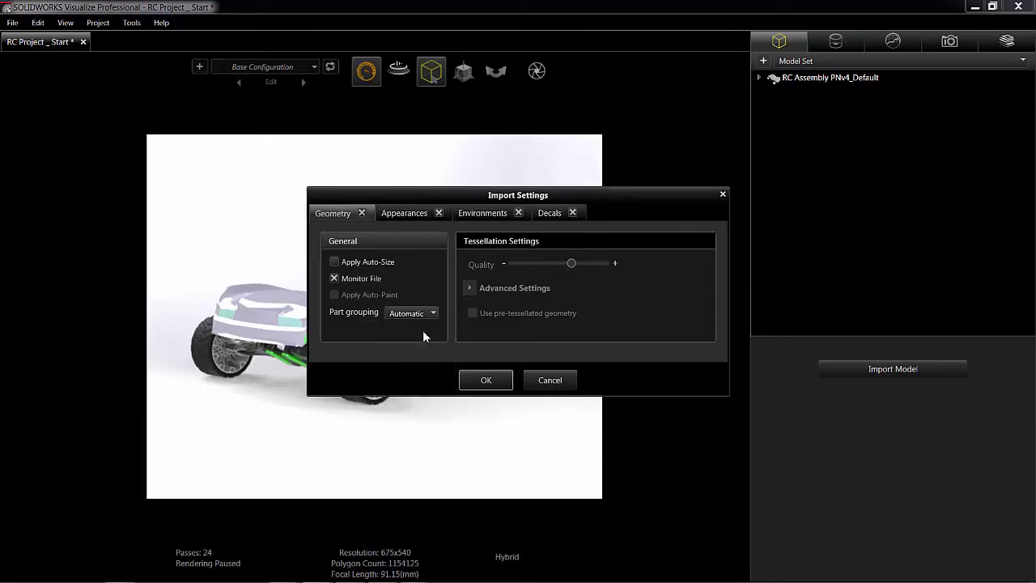
left_click(485, 381)
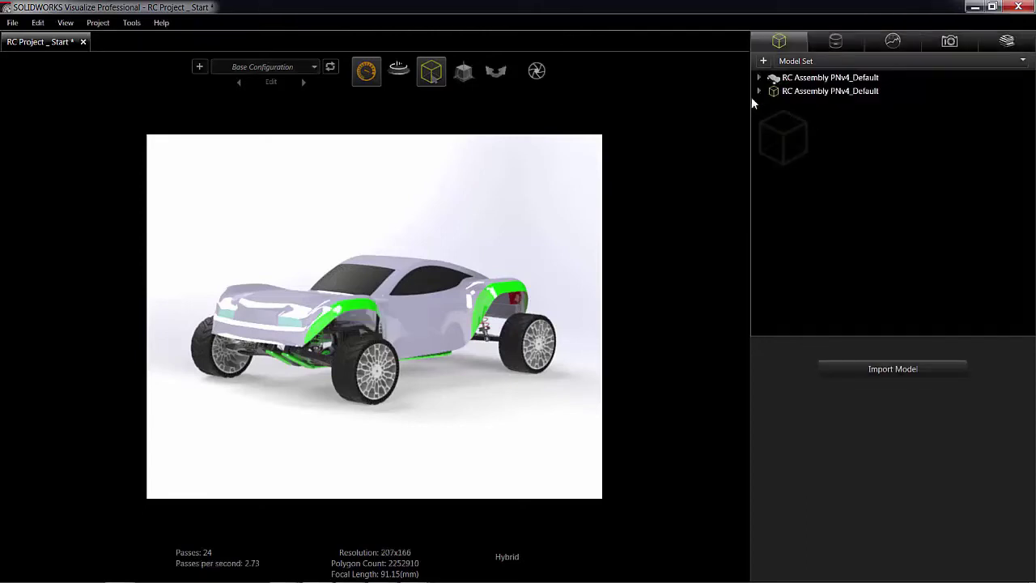
Expand the newly imported RC assembly down to its Root group and examine its individual parts.
left_click(759, 91)
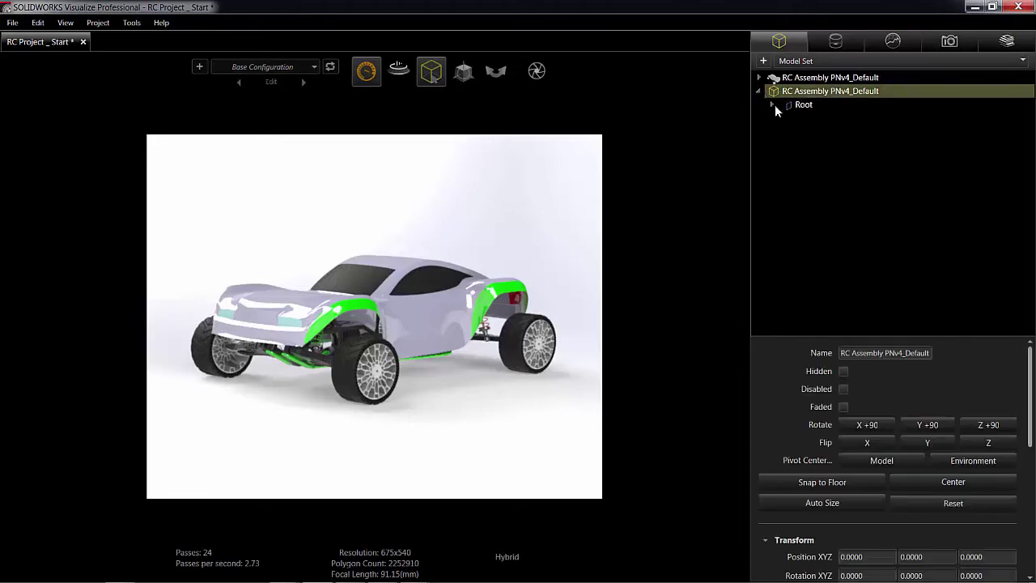
left_click(772, 105)
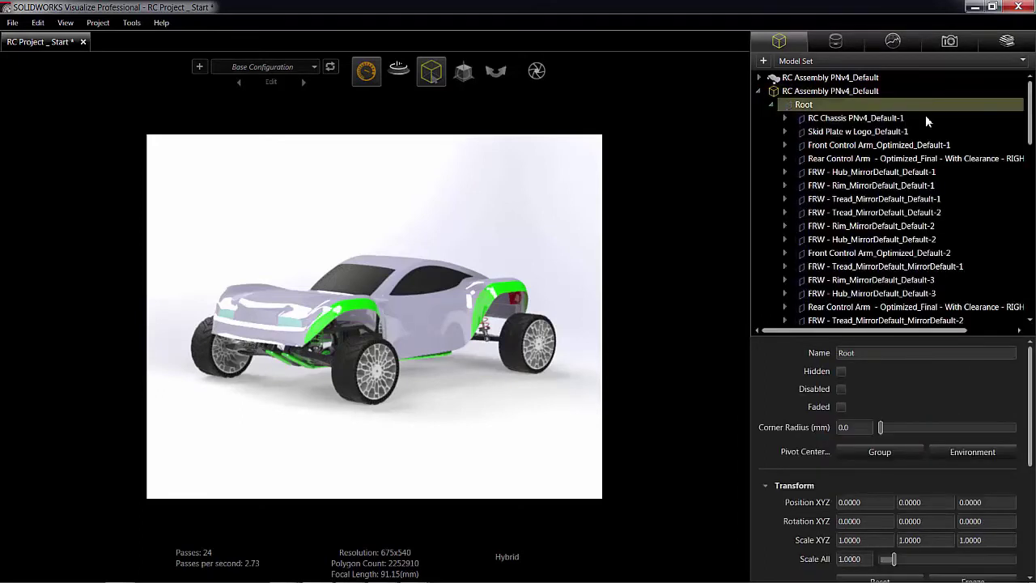
left_click_drag(1029, 107, 1033, 71)
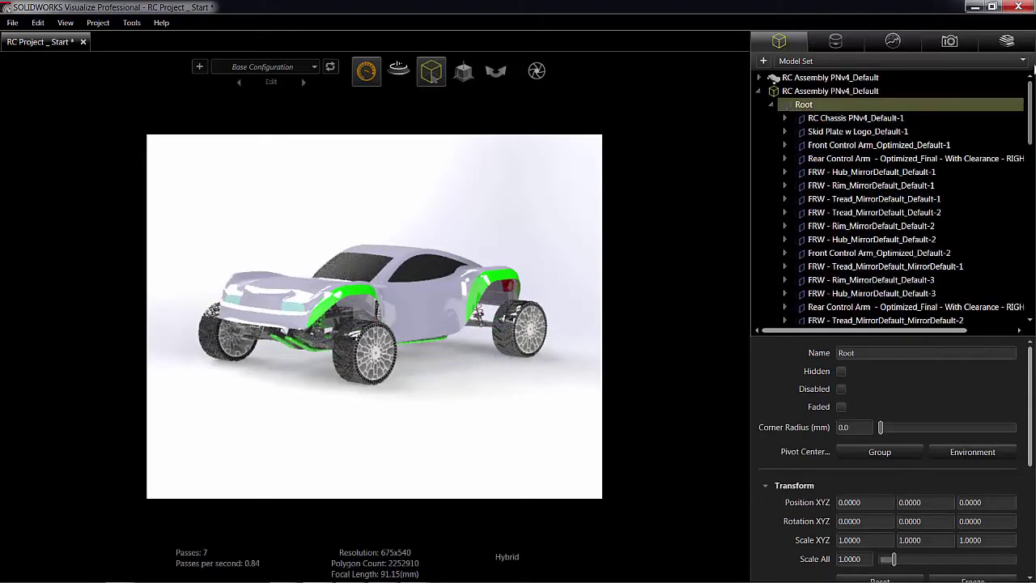
Hide the original RC Assembly PNv4_Default model, leaving only the second imported assembly visible.
left_click(760, 79)
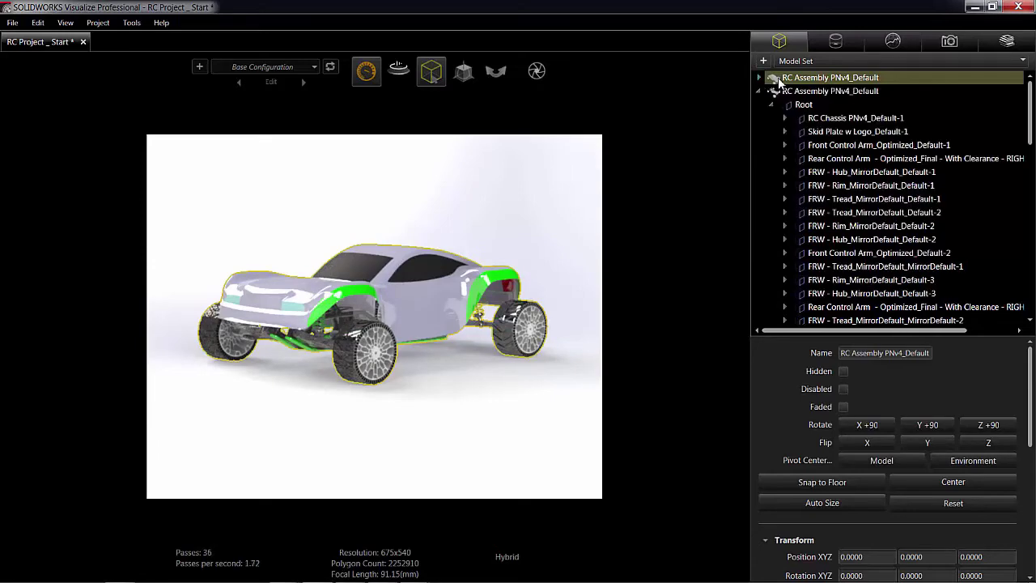
right_click(780, 84)
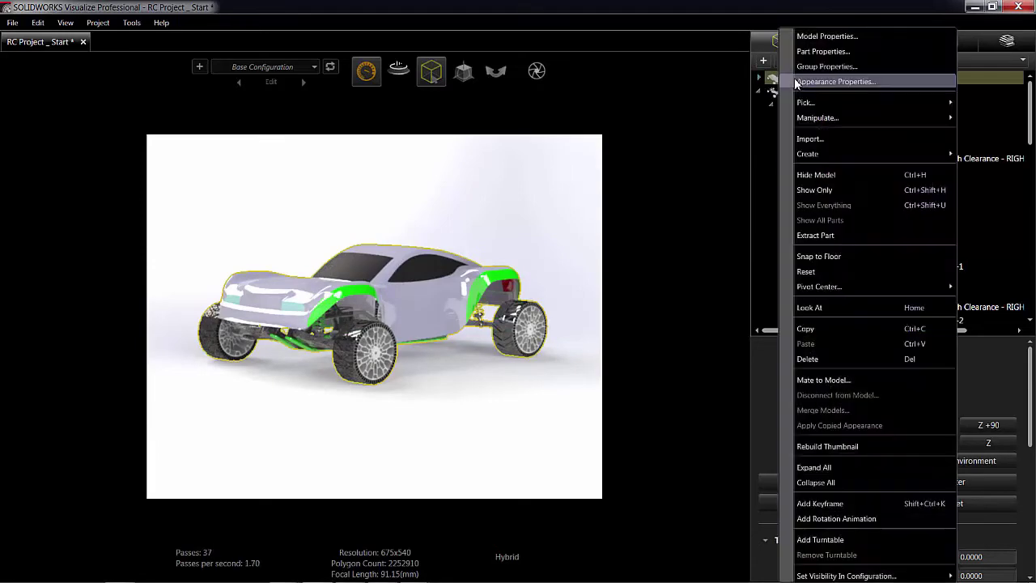
left_click(861, 174)
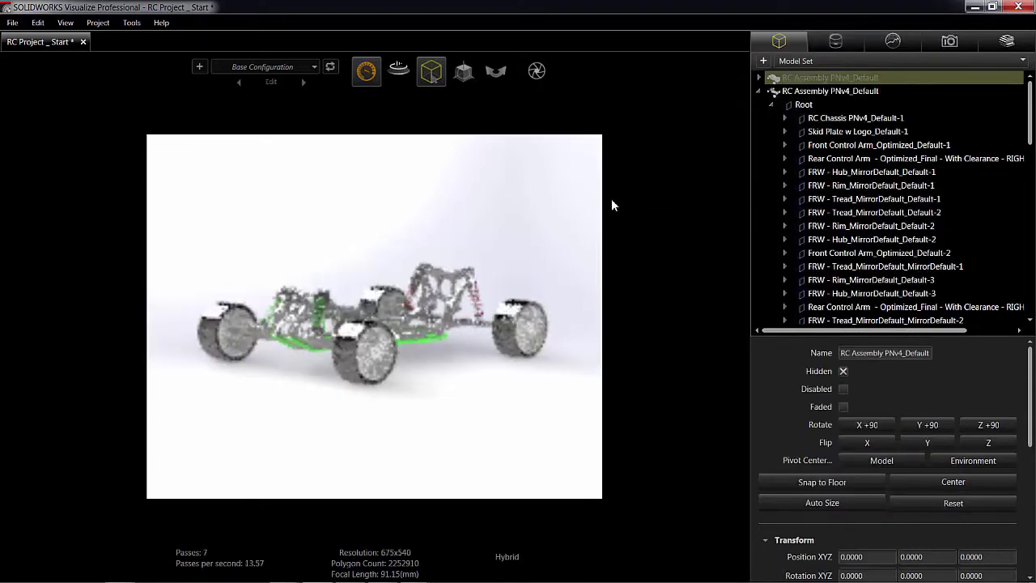
left_click(479, 457)
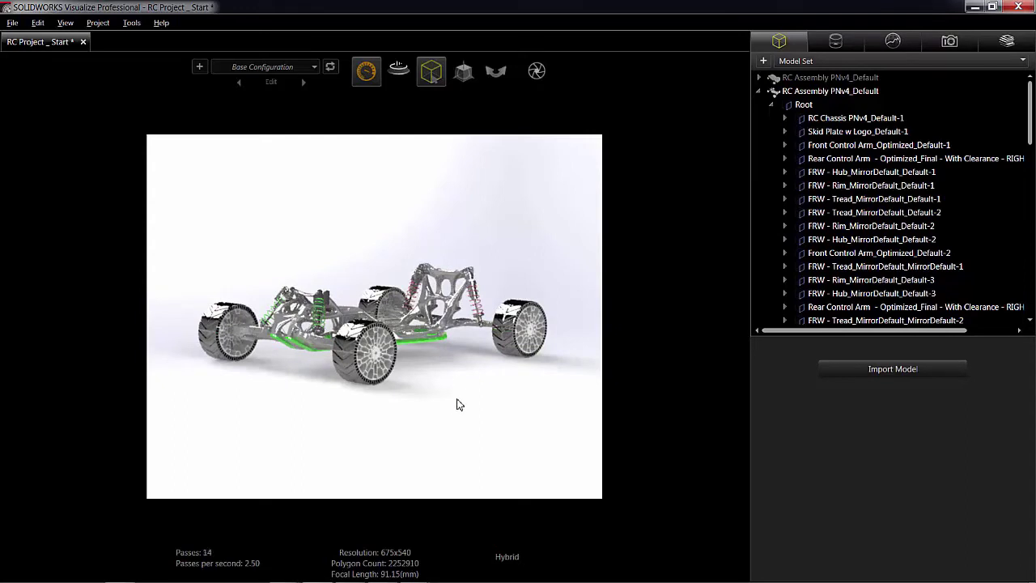
View the imported assembly from above and apply the project's Molded appearance to its chassis.
left_click_drag(458, 405, 456, 373)
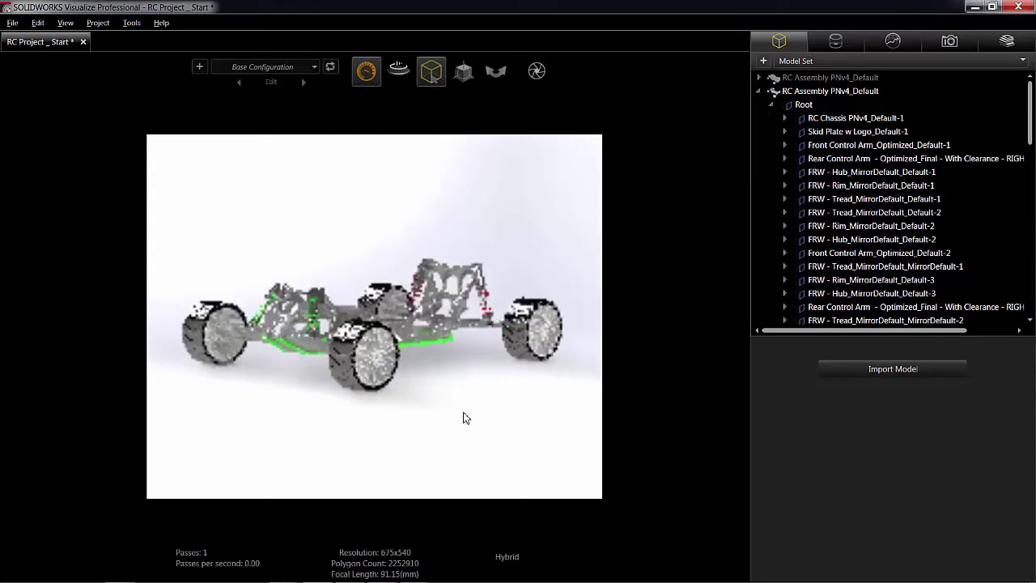
left_click_drag(464, 418, 478, 453)
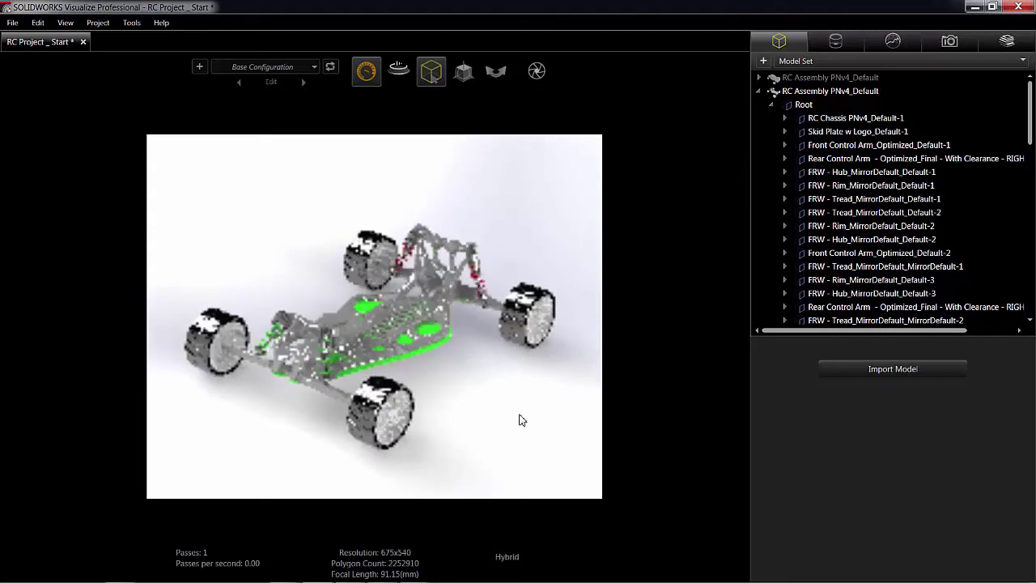
left_click(837, 43)
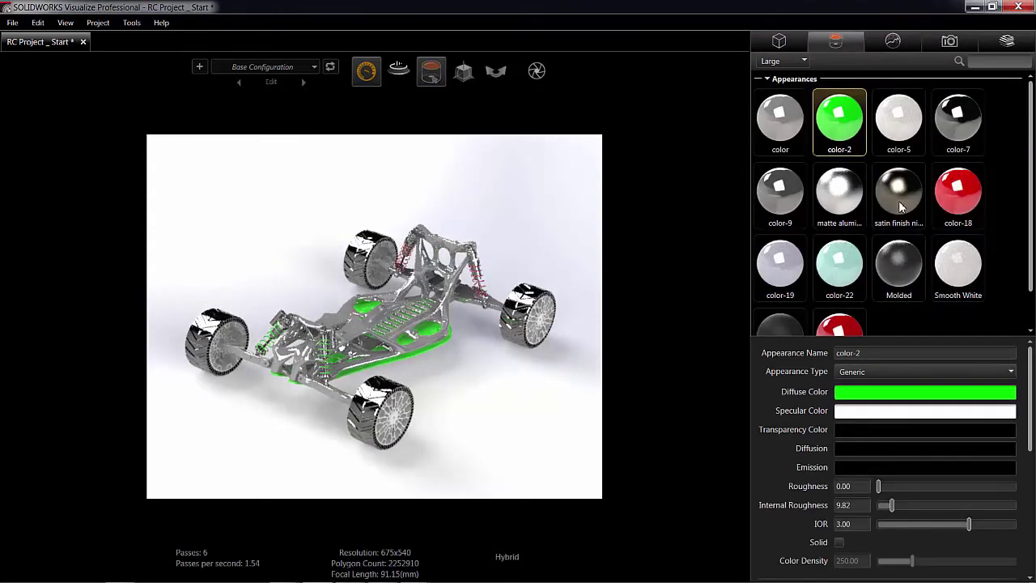
left_click_drag(899, 273, 447, 293)
left_click(507, 397)
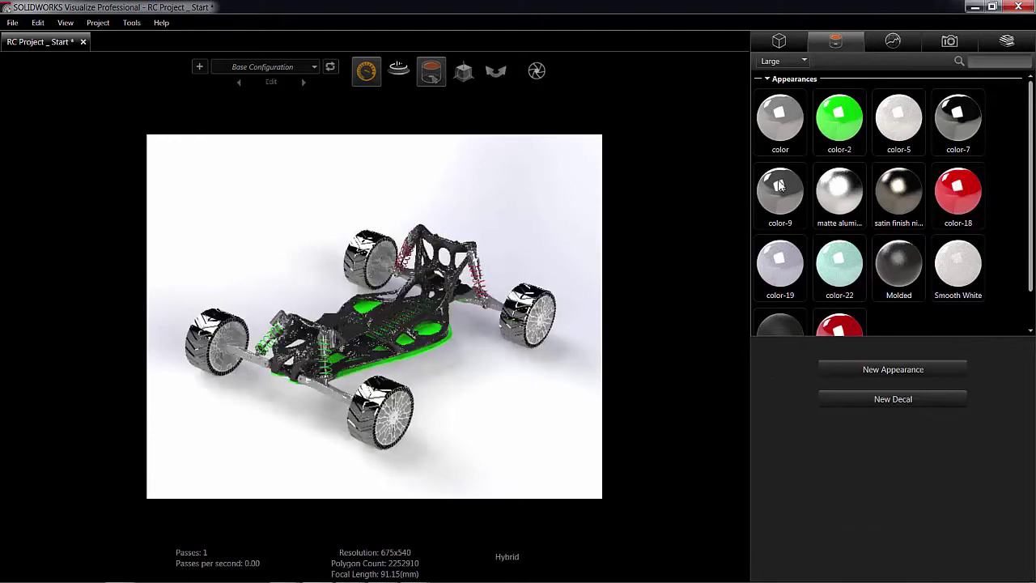
Highlight the parts that use color-2, and apply the library's Rough plastic appearance to the rear control arm.
left_click(841, 120)
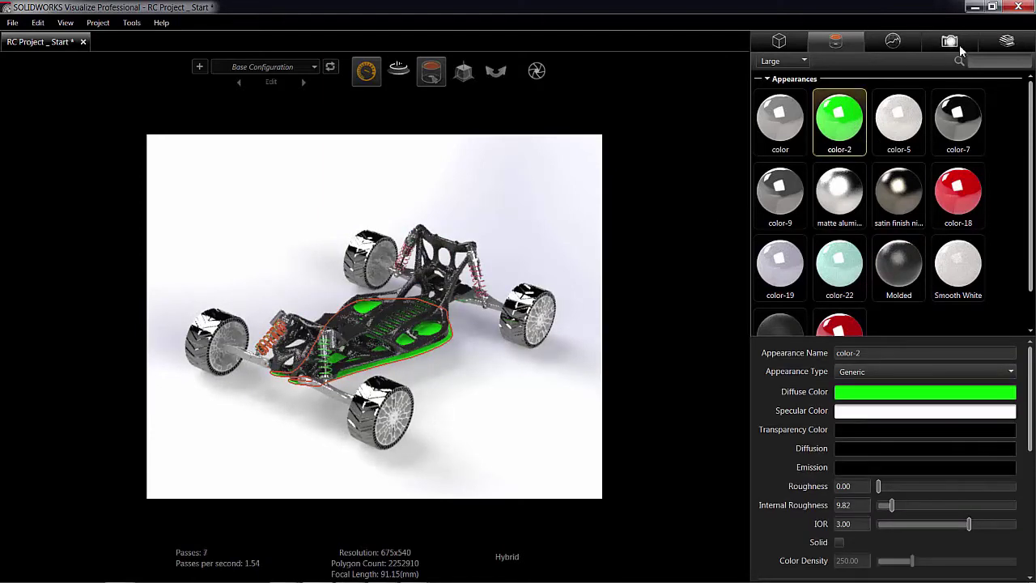
left_click(1008, 42)
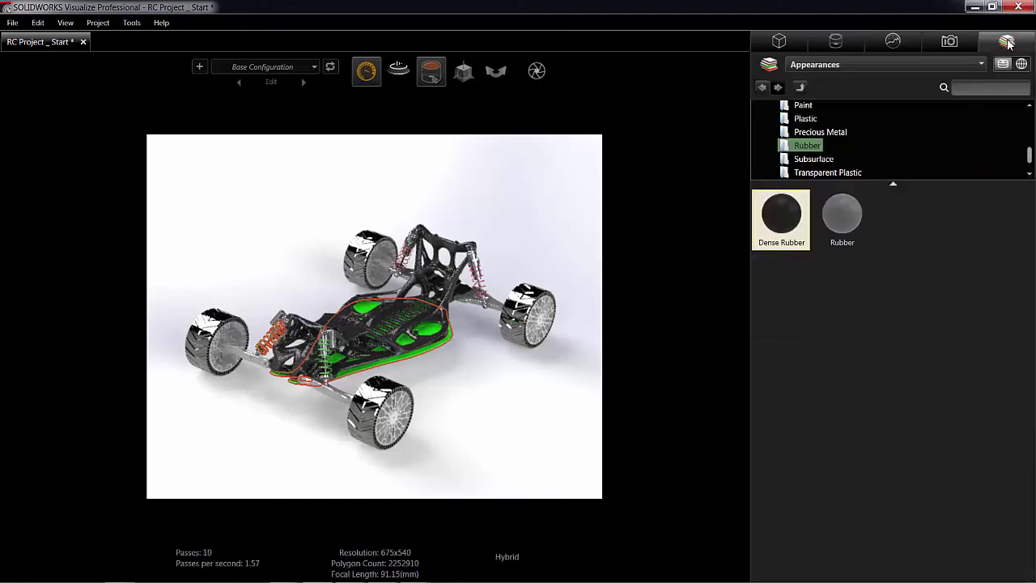
left_click(806, 119)
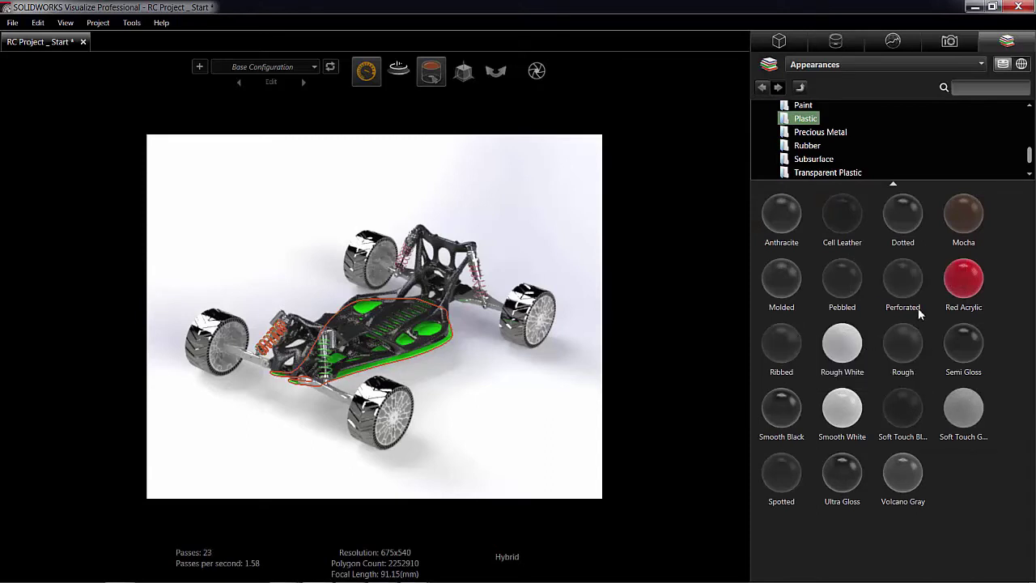
left_click_drag(894, 338, 496, 311)
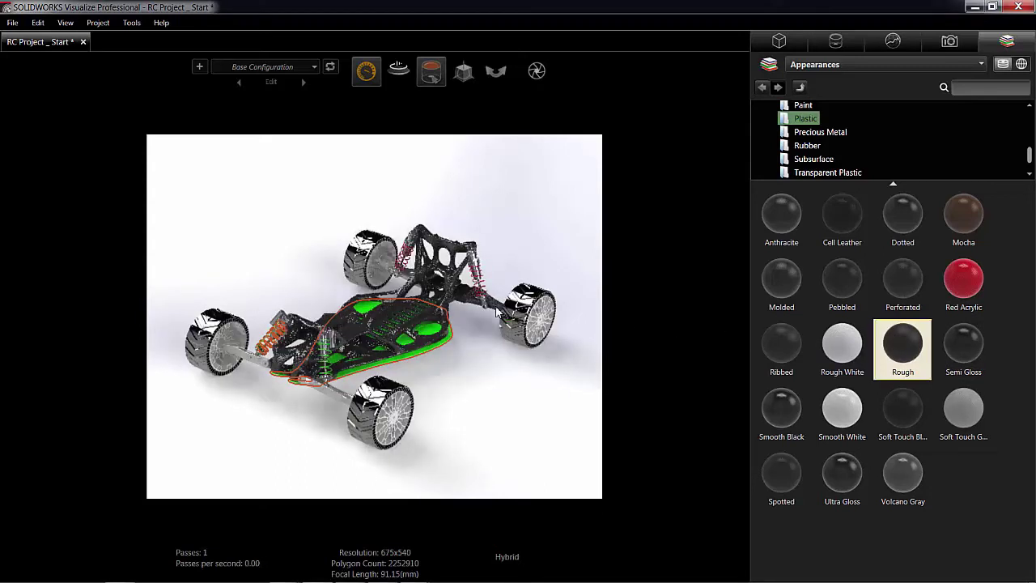
Recolour the project's Rough appearance bright green with hue 109.7, saturation 95.5 and value 91.2.
left_click(835, 43)
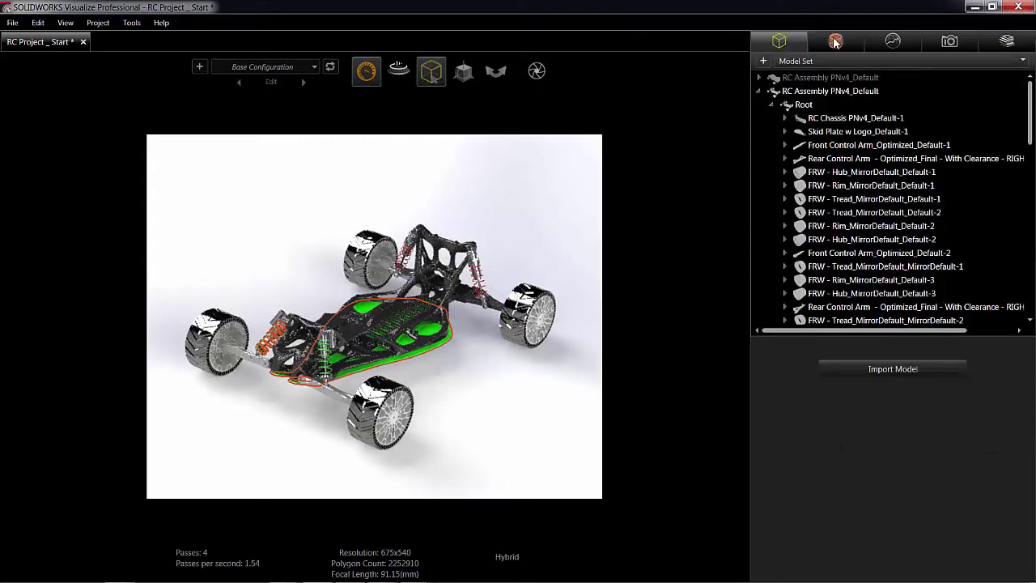
left_click(835, 43)
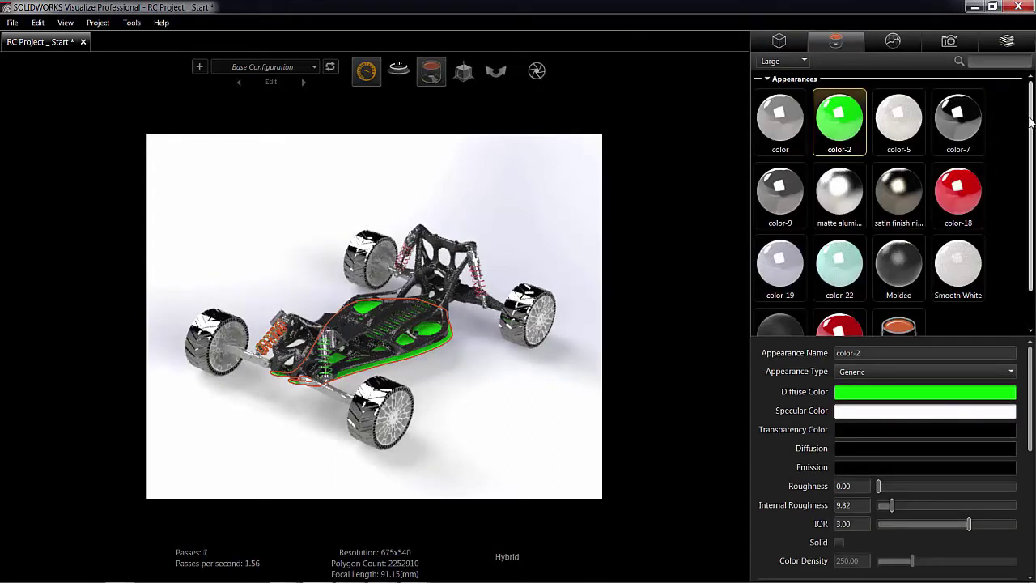
left_click_drag(1030, 166, 1030, 200)
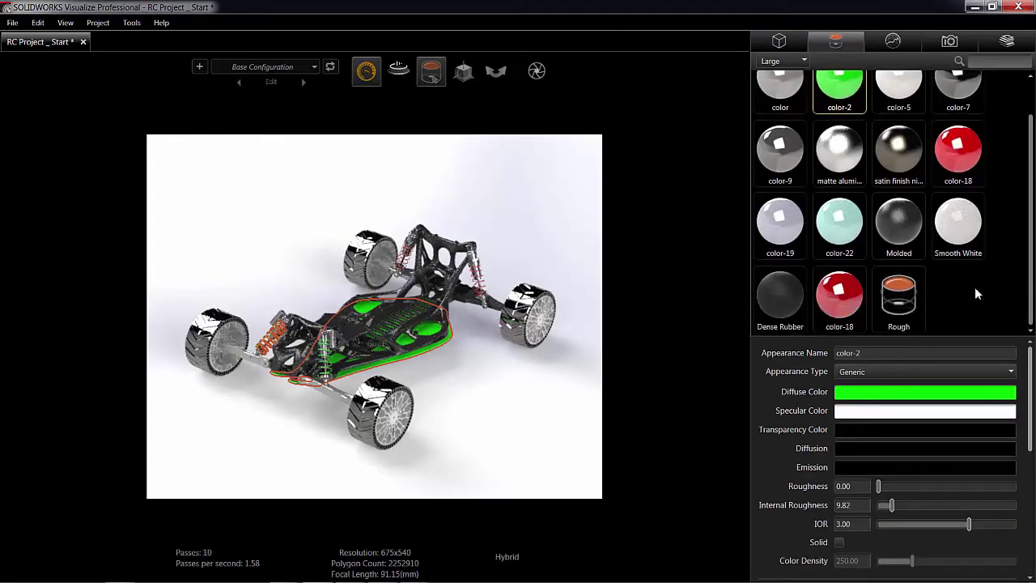
left_click(910, 322)
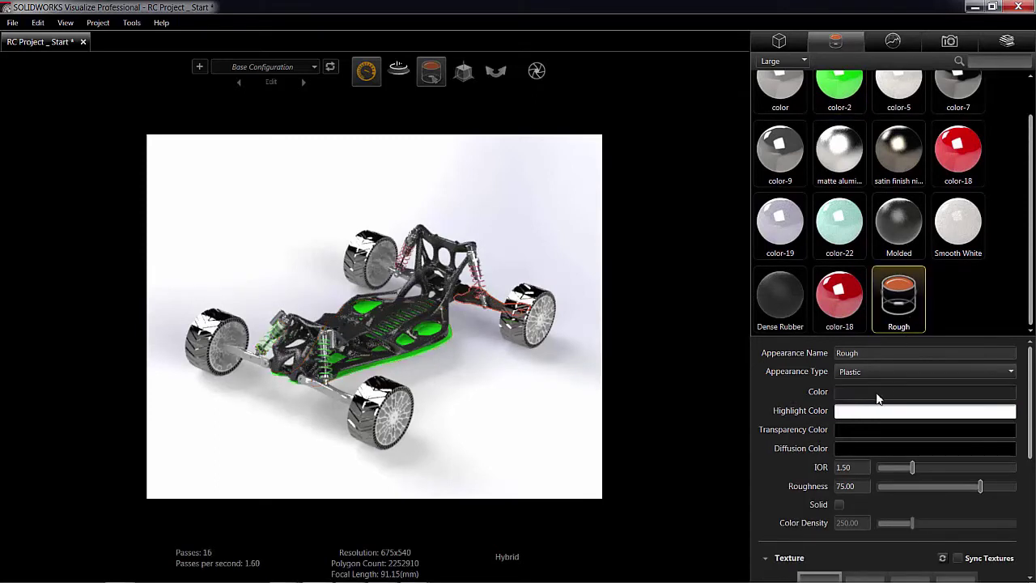
left_click(878, 398)
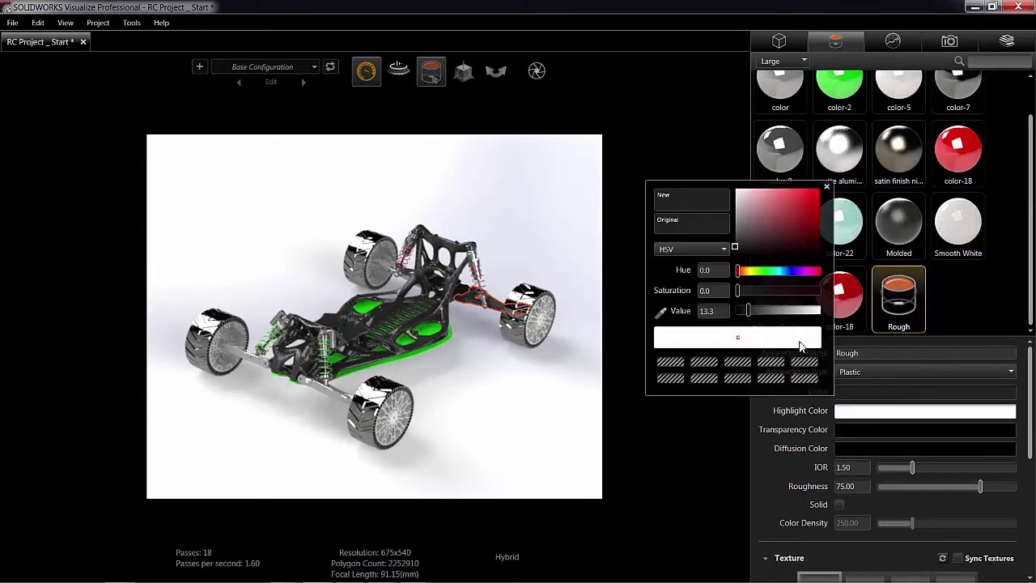
left_click(762, 272)
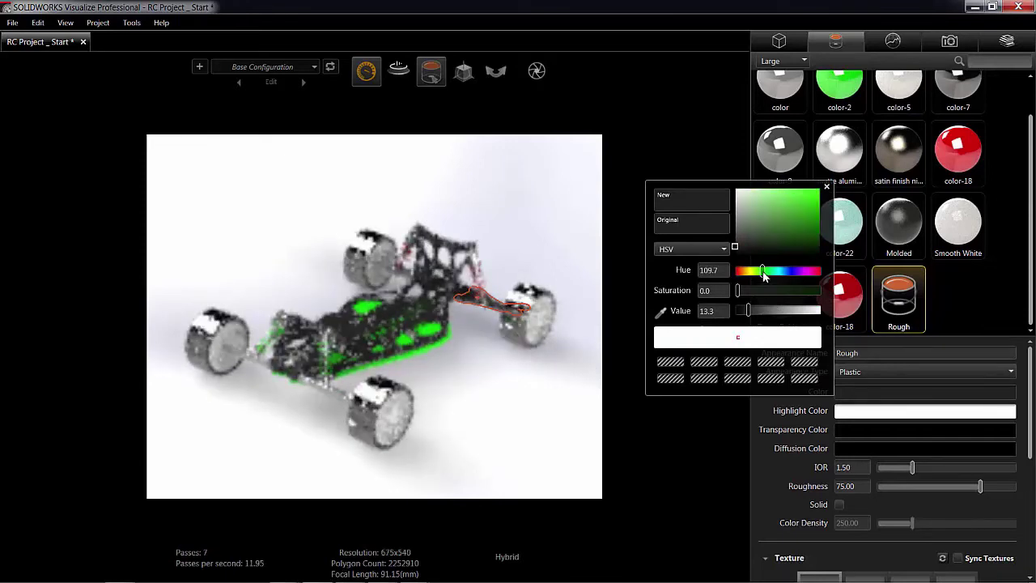
left_click(816, 198)
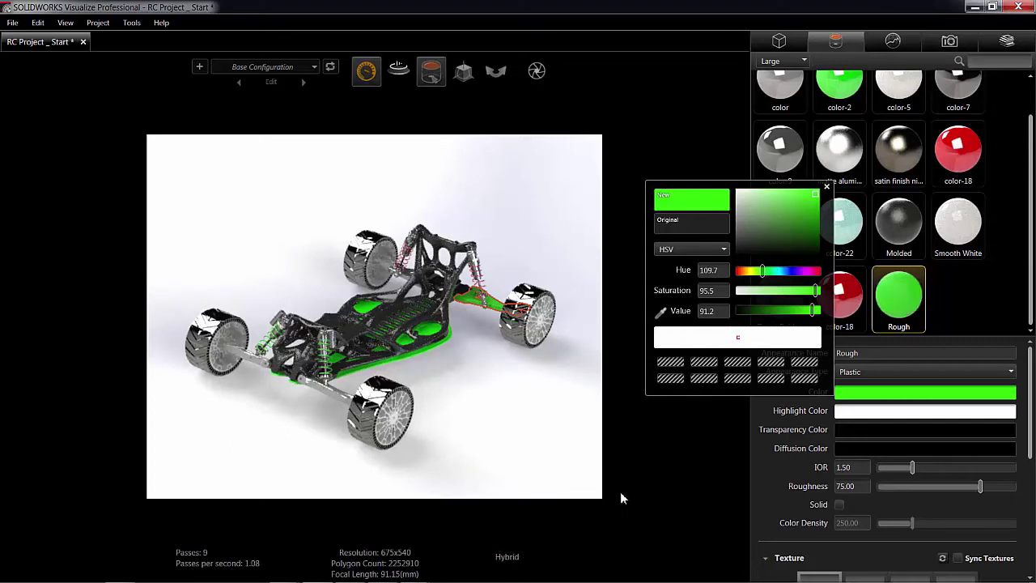
left_click(660, 452)
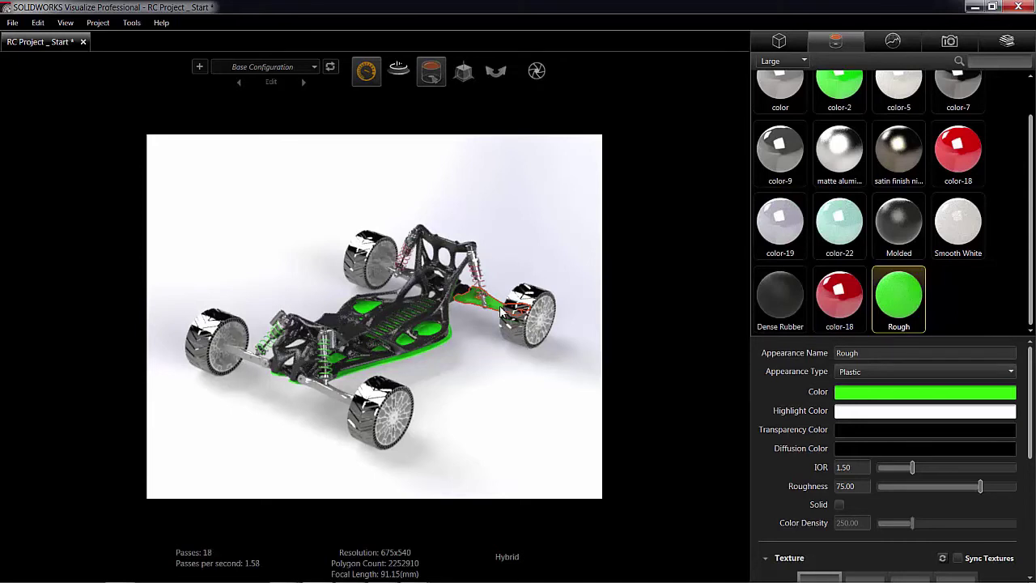
Apply the green Rough appearance to the other rear control arm and both front control arms.
left_click(408, 302, "ctrl")
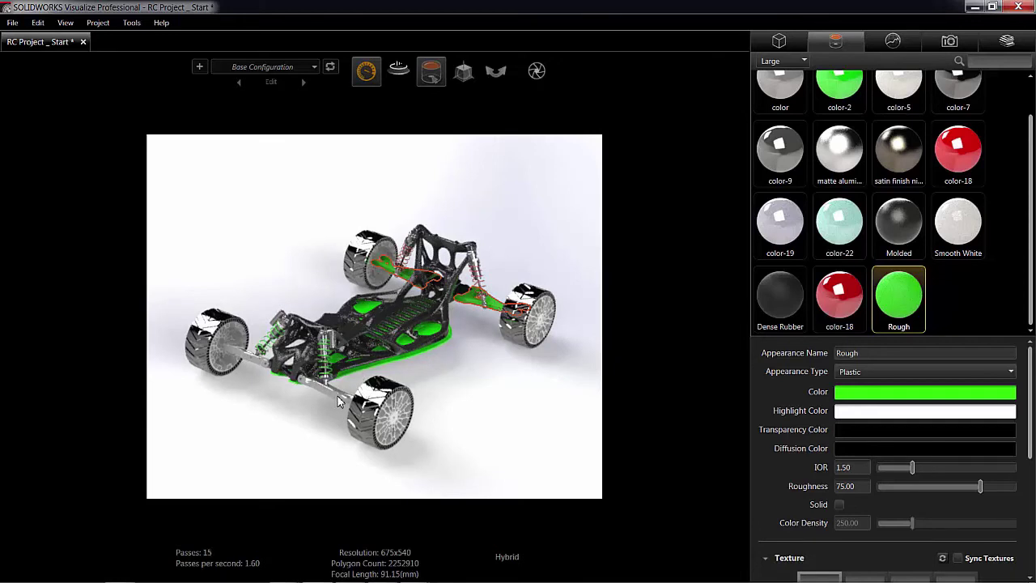
left_click(338, 402)
left_click(500, 310)
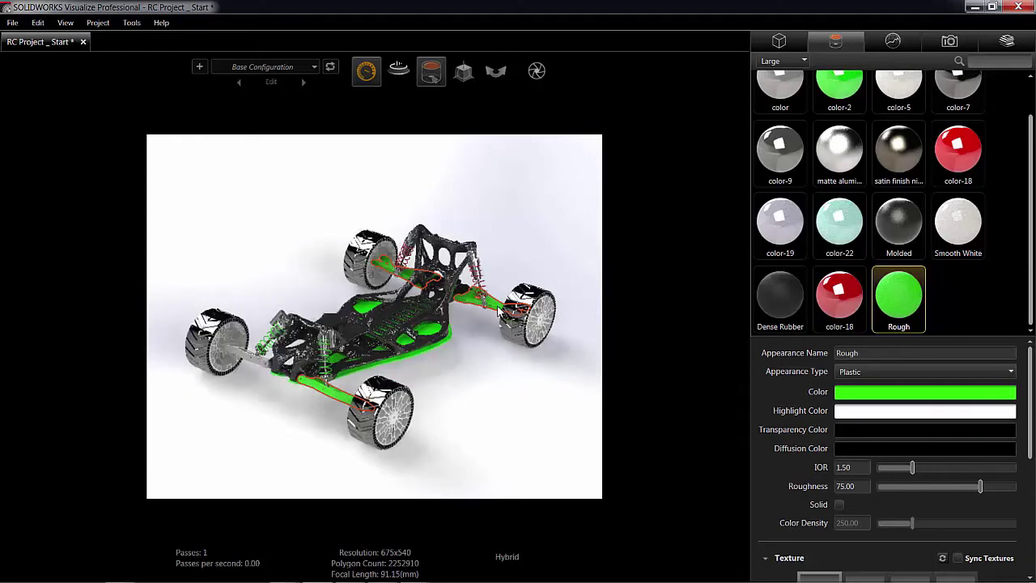
left_click(239, 357)
left_click(471, 379)
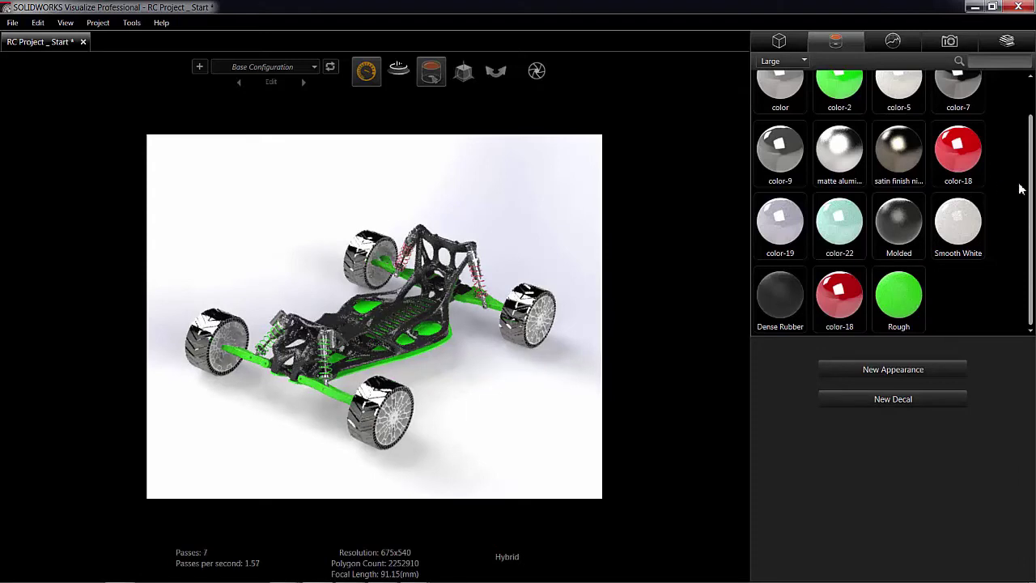
Apply the project's Smooth White appearance to the wheel rims and Dense Rubber to all four tires.
left_click(971, 227)
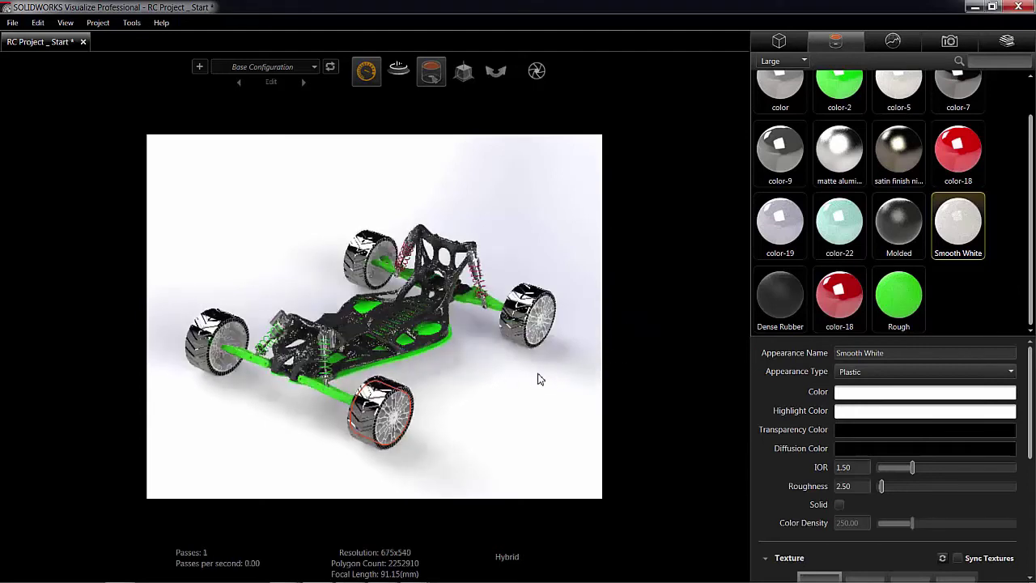
left_click_drag(969, 213, 243, 352)
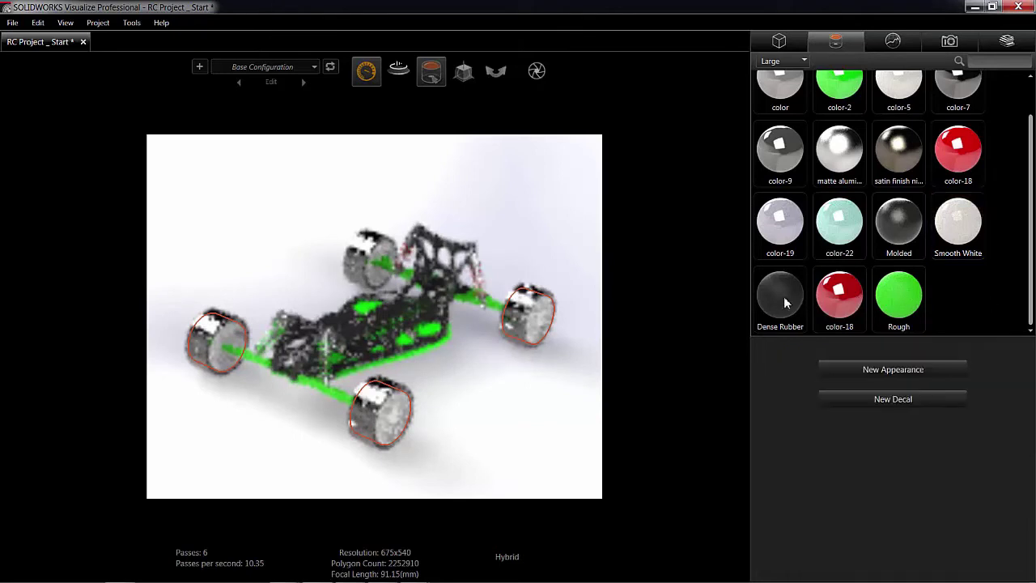
left_click(778, 297)
left_click_drag(778, 297, 526, 296)
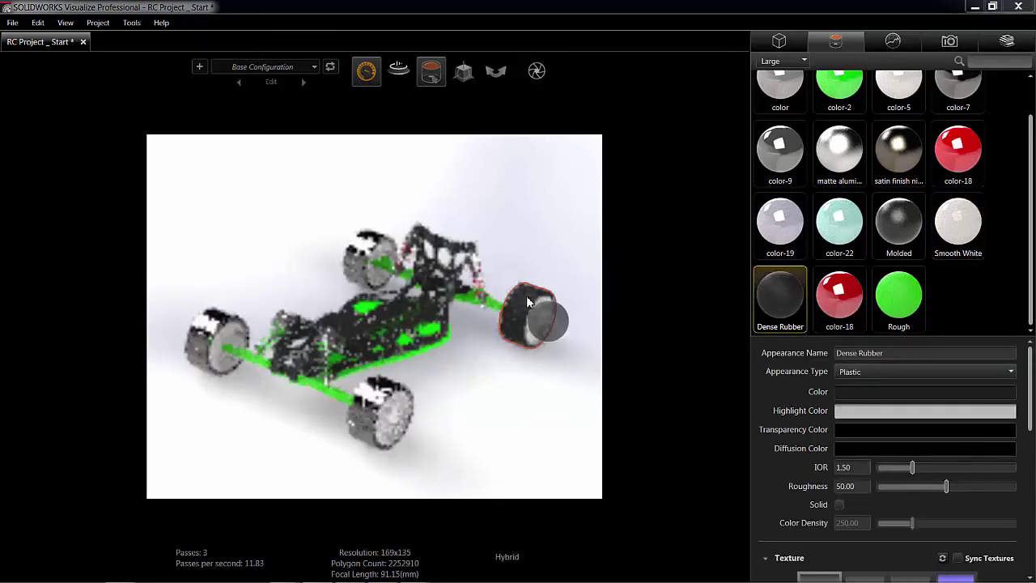
left_click_drag(763, 299, 368, 259)
left_click_drag(792, 300, 222, 320)
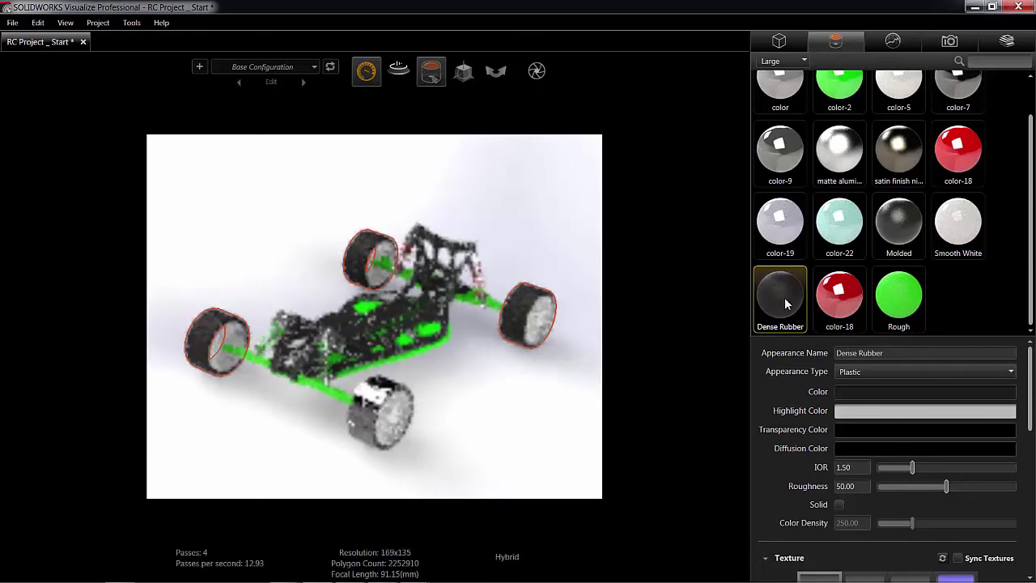
left_click_drag(784, 297, 385, 408)
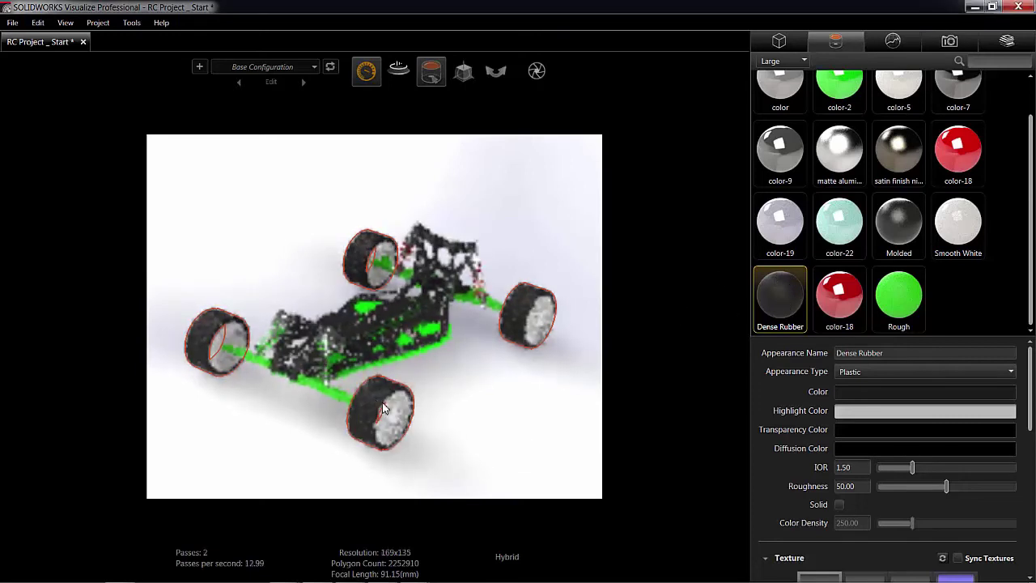
left_click(566, 425)
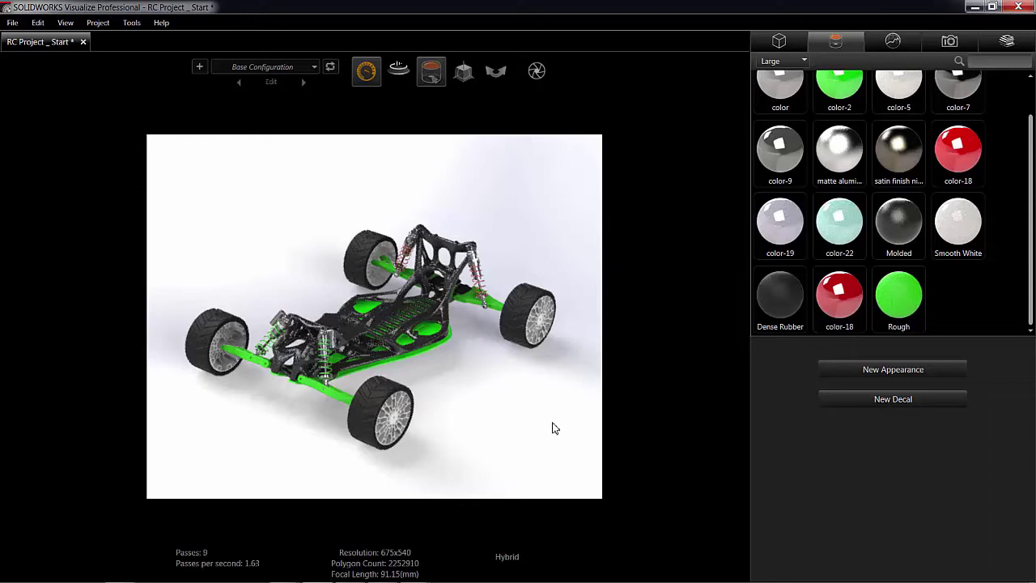
Review the project's environments and the library categories, and browse the Automotive appearances in the cloud library.
left_click(903, 40)
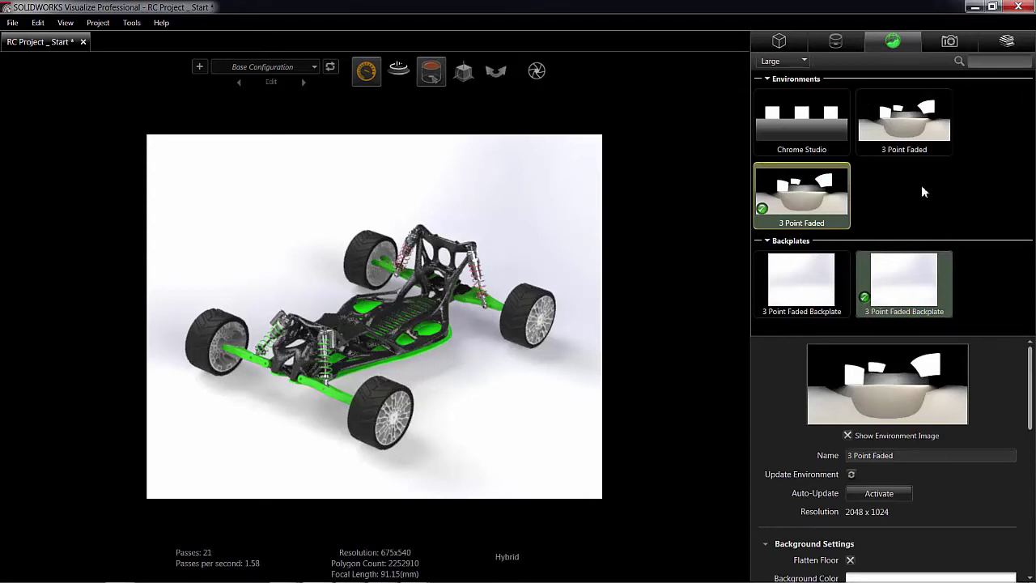
left_click(1008, 43)
left_click(947, 65)
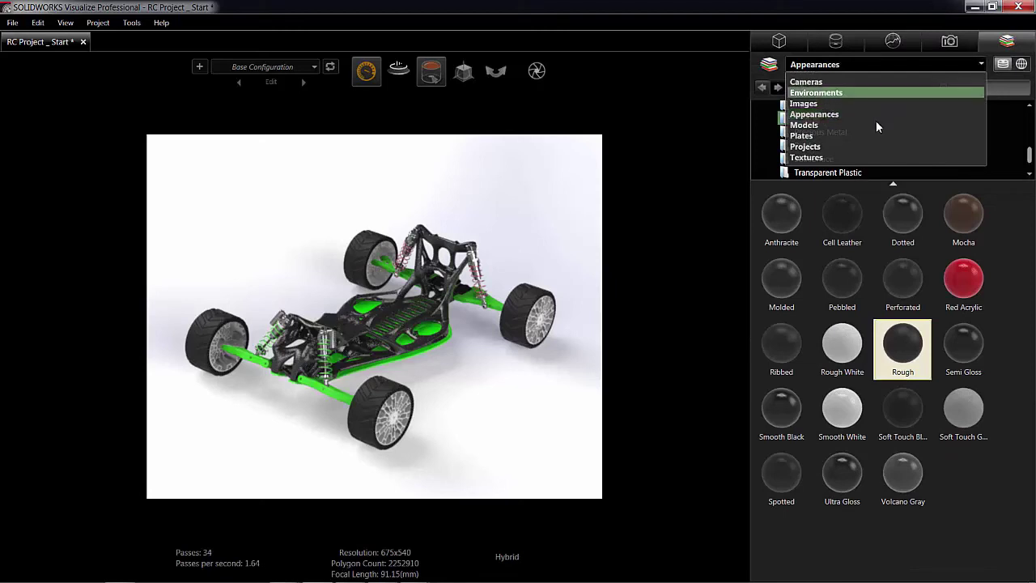
left_click(861, 115)
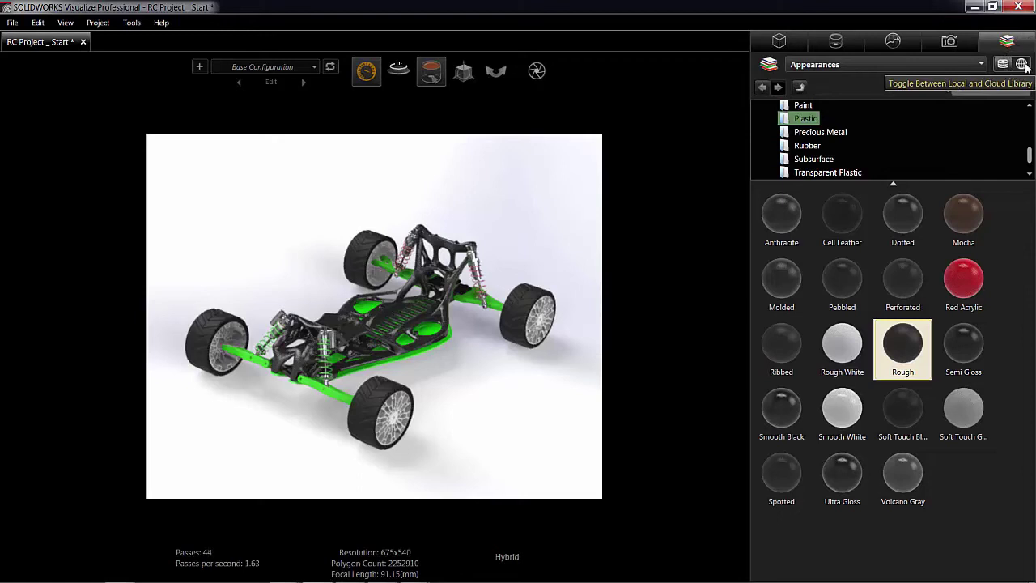
left_click(1022, 65)
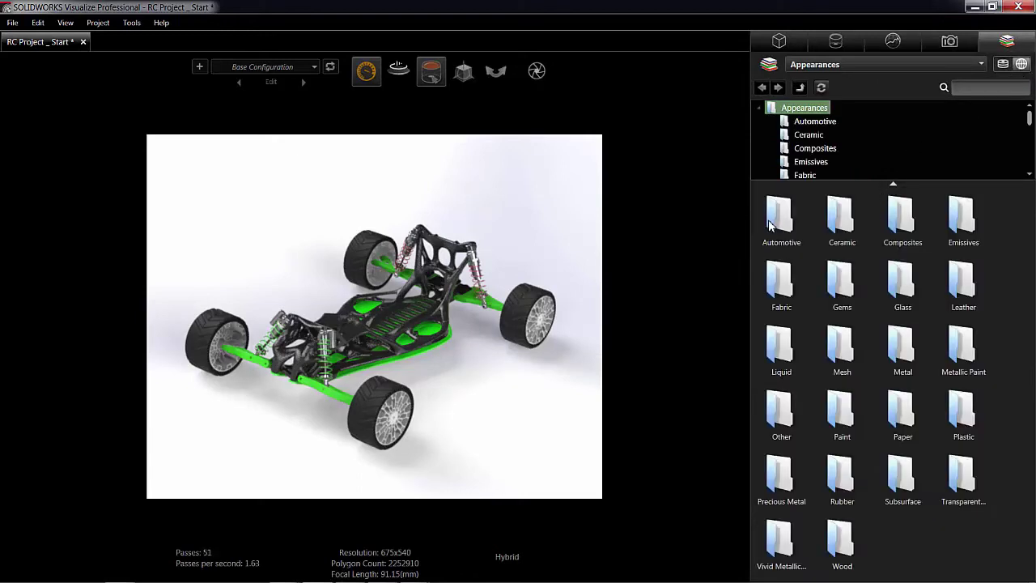
double_click(771, 225)
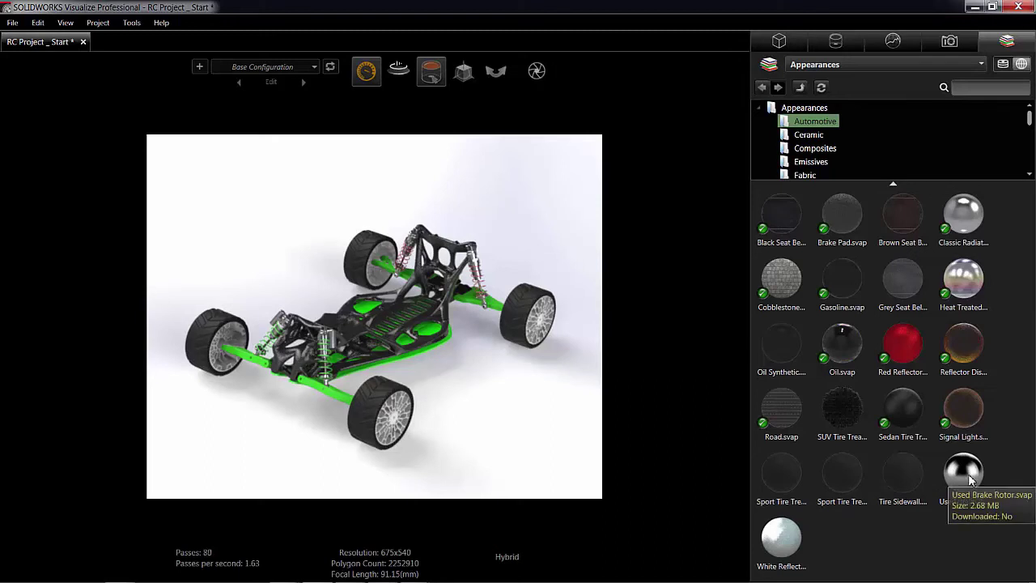
Try to apply the Used Brake Rotor appearance from the cloud library to the front of the car, and cancel its download.
left_click_drag(969, 479, 334, 345)
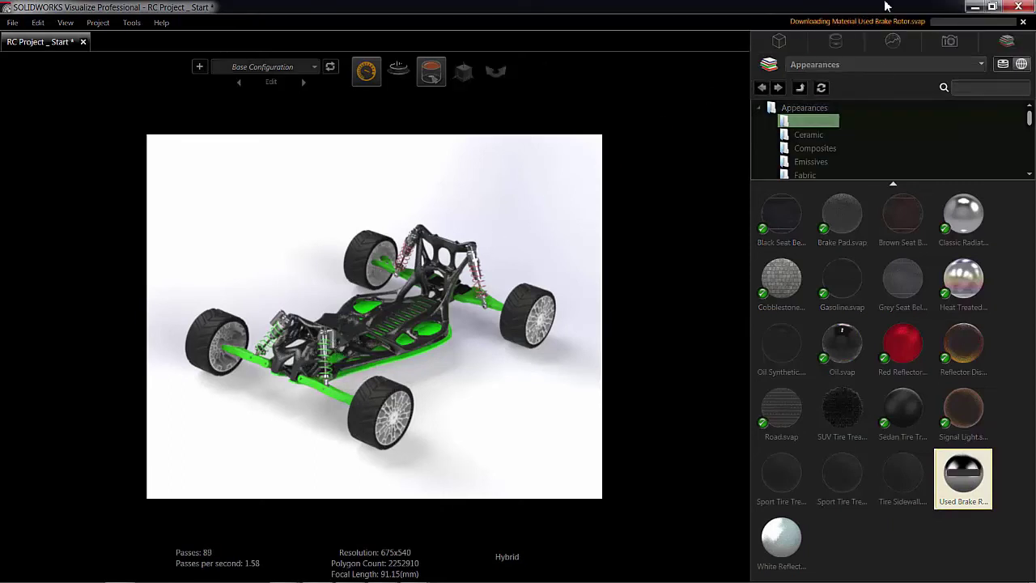
left_click(1023, 22)
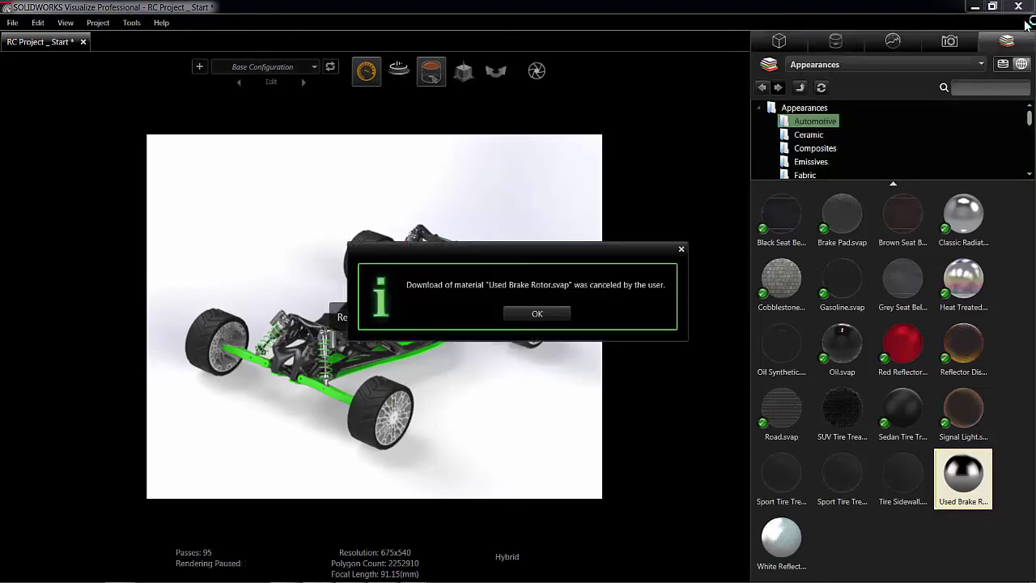
left_click(534, 315)
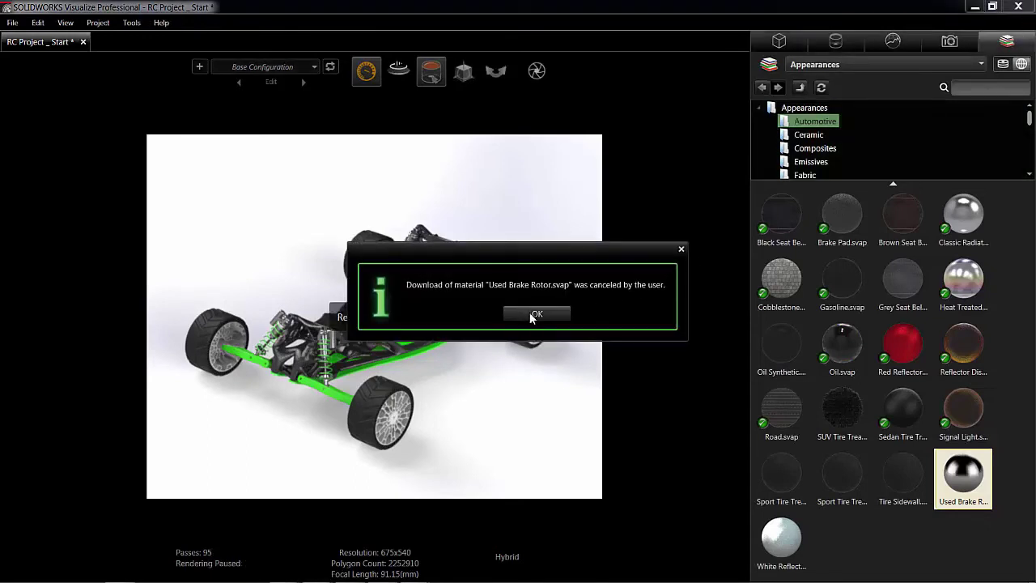
left_click(534, 314)
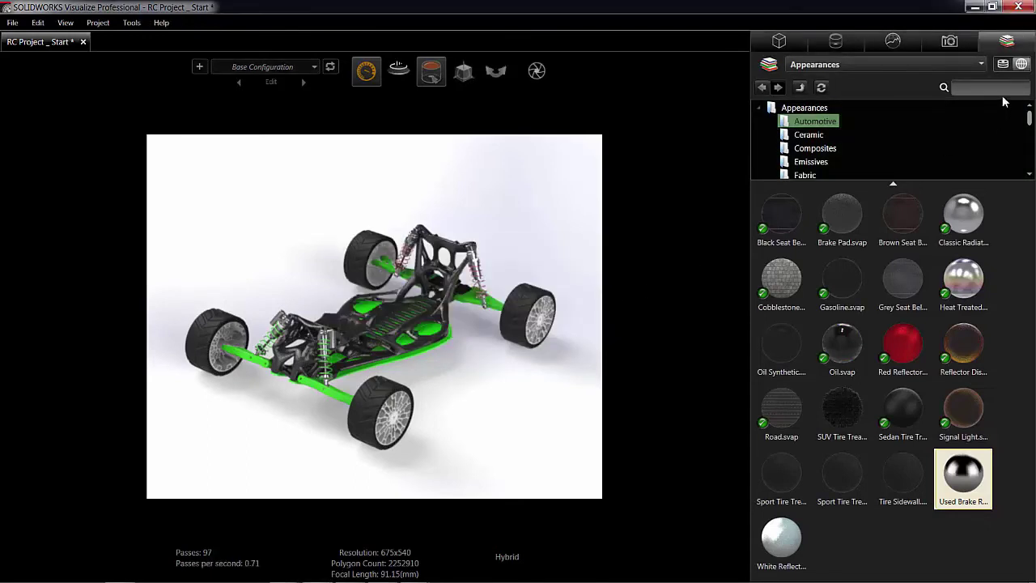
Browse the environments available in the cloud library.
left_click(977, 64)
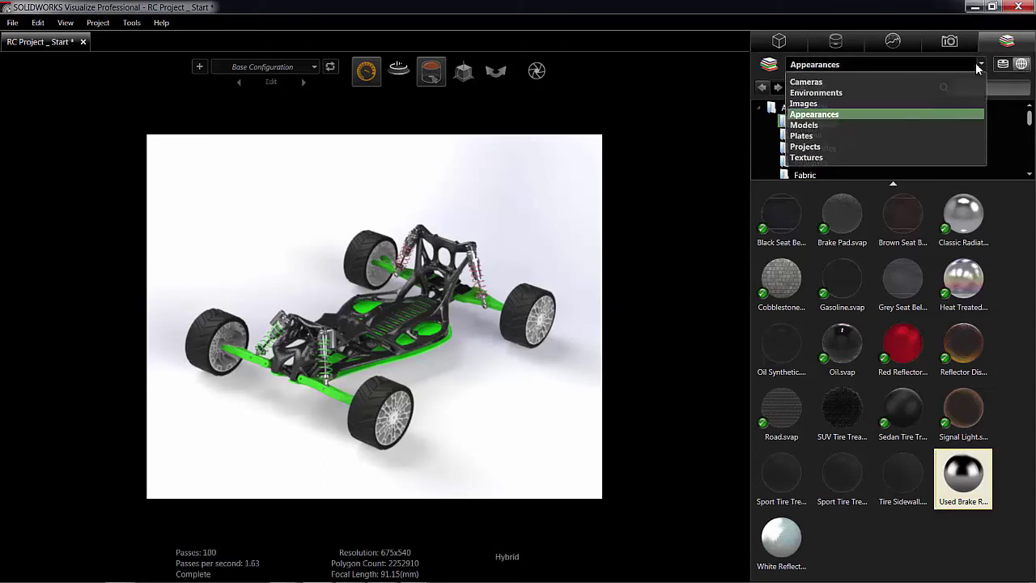
left_click(937, 92)
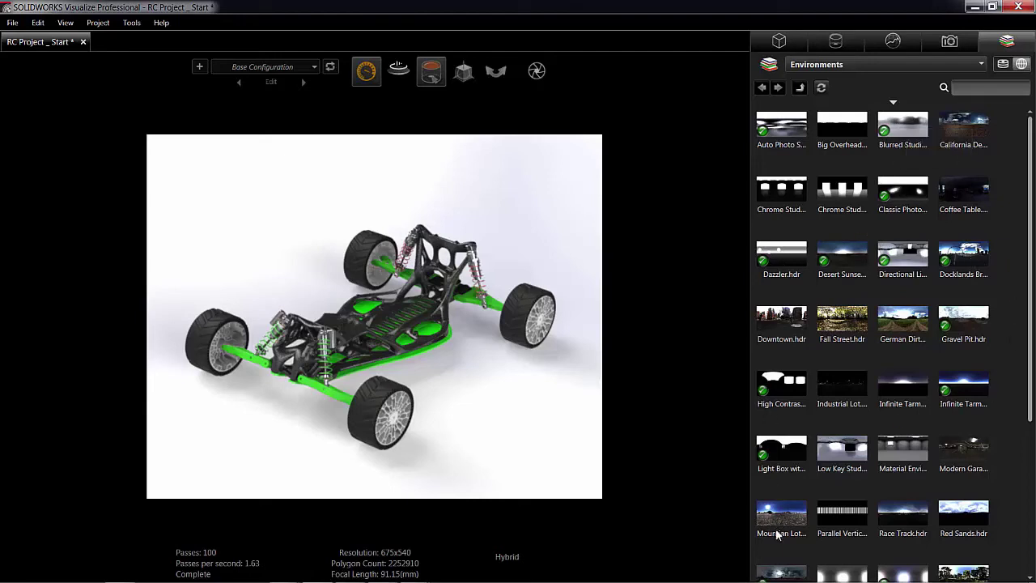
scroll(1032, 304, "down", 5)
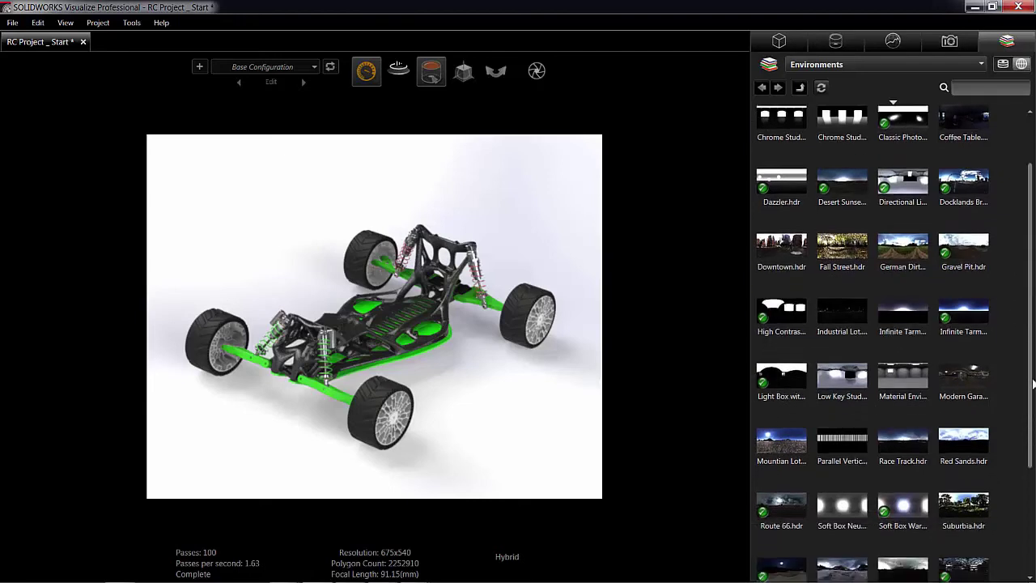
scroll(1032, 486, "up", 5)
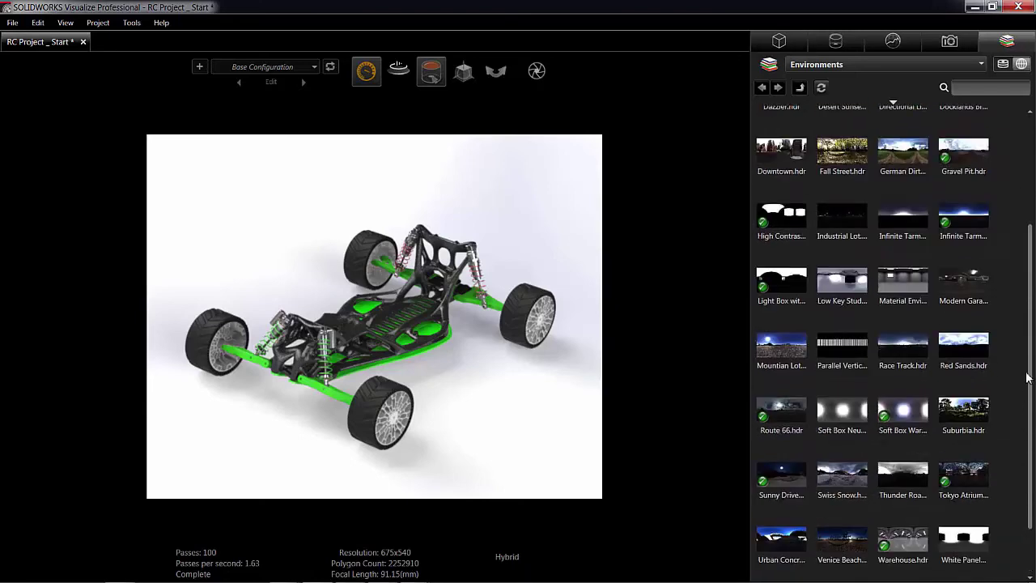
Apply the local library's Gravel Pit environment to the scene and select it among the project's environments.
left_click(1002, 64)
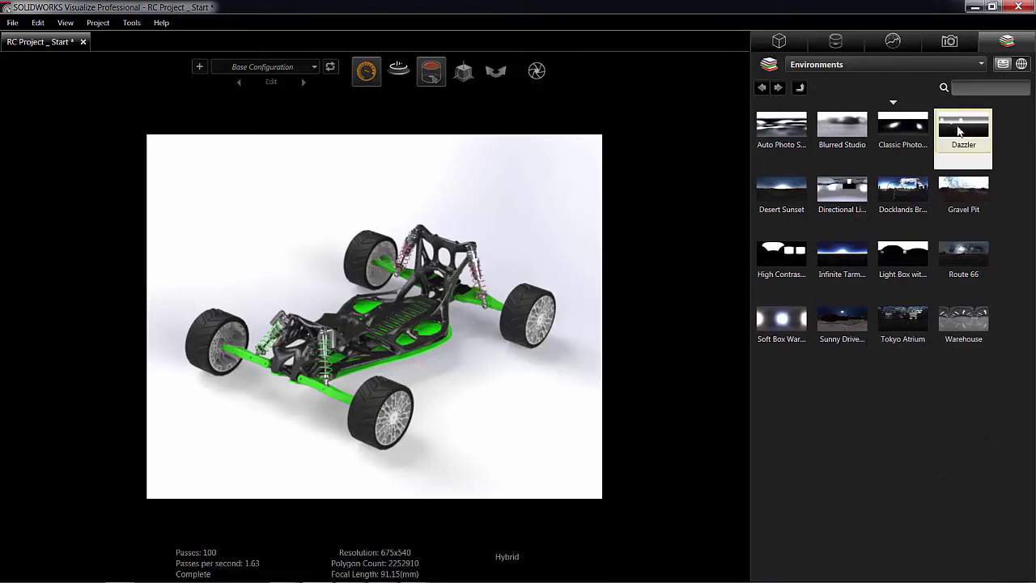
left_click_drag(962, 125, 461, 163)
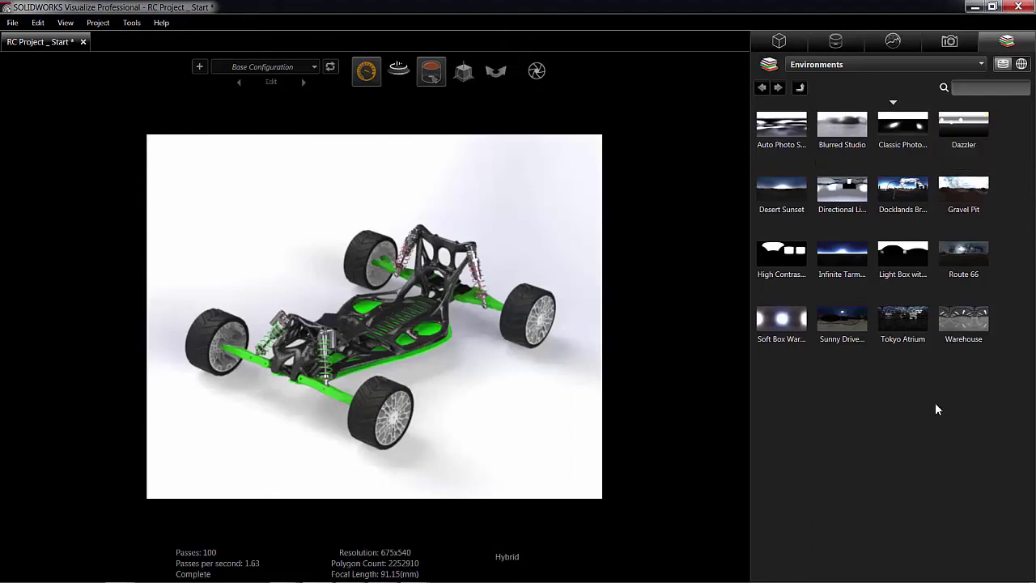
left_click_drag(969, 183, 307, 186)
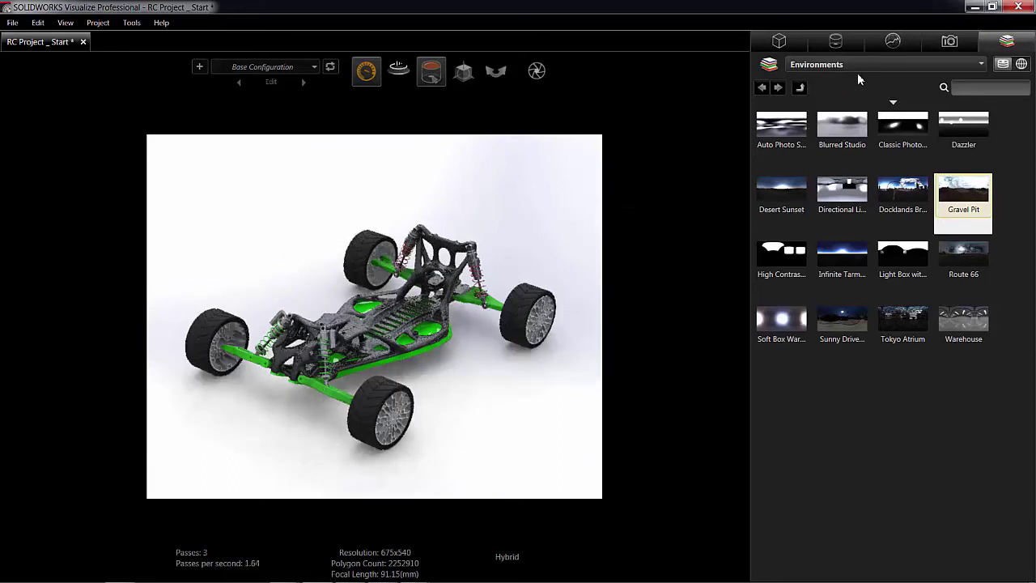
left_click(894, 43)
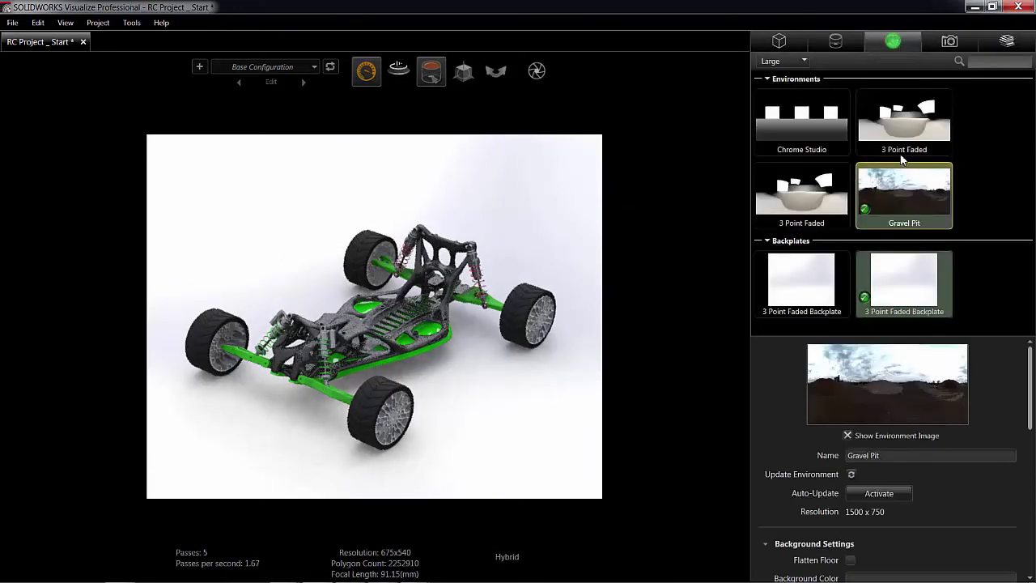
left_click(906, 207)
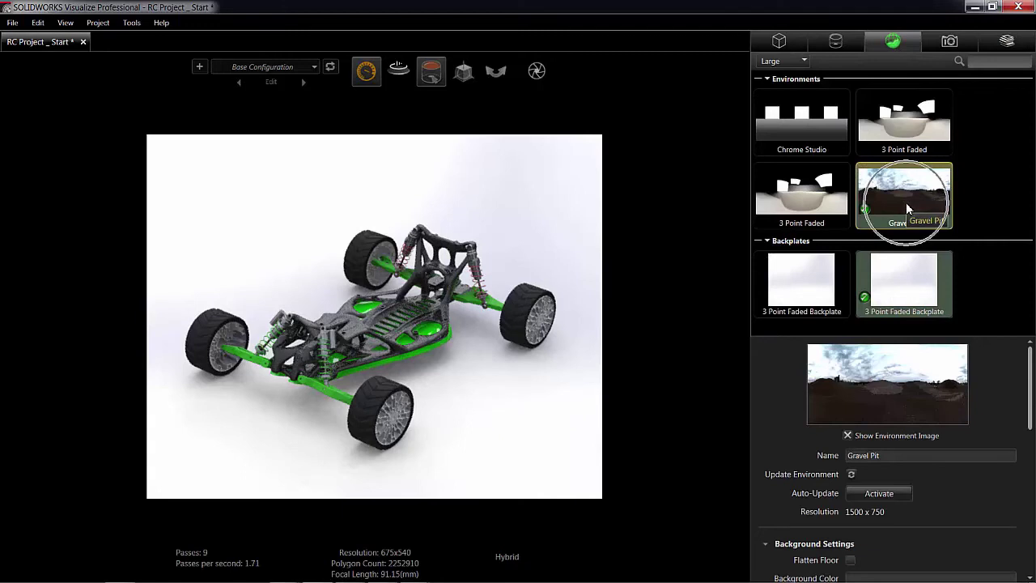
Hide the active 3 Point Faded Backplate so that it no longer covers the Gravel Pit background.
left_click(911, 290)
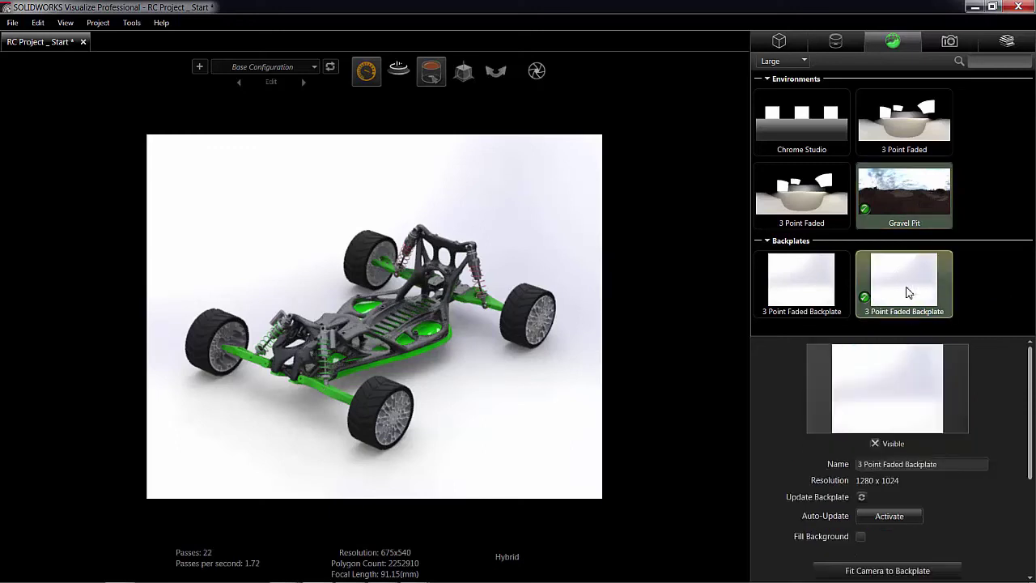
left_click(875, 443)
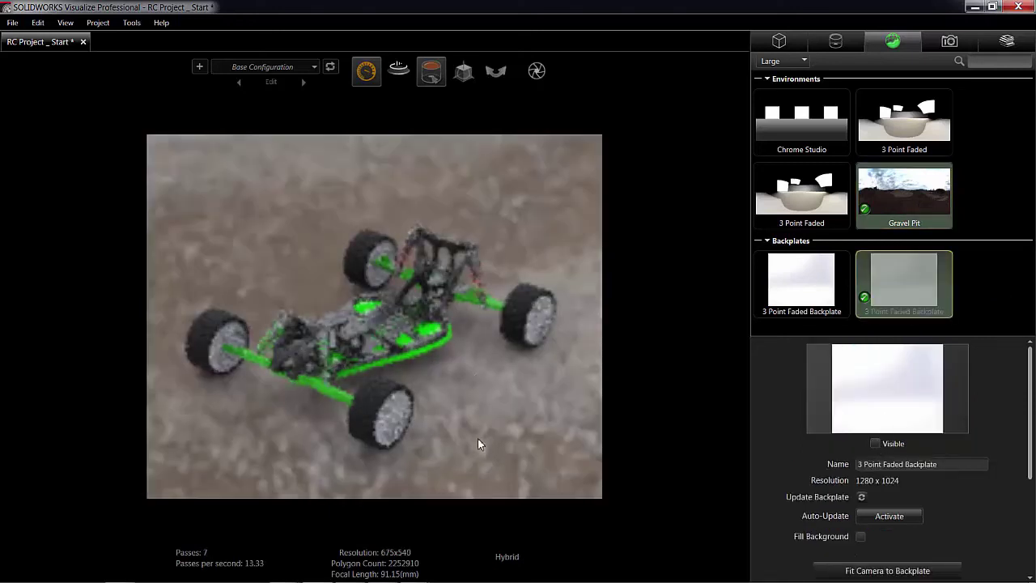
left_click(957, 209)
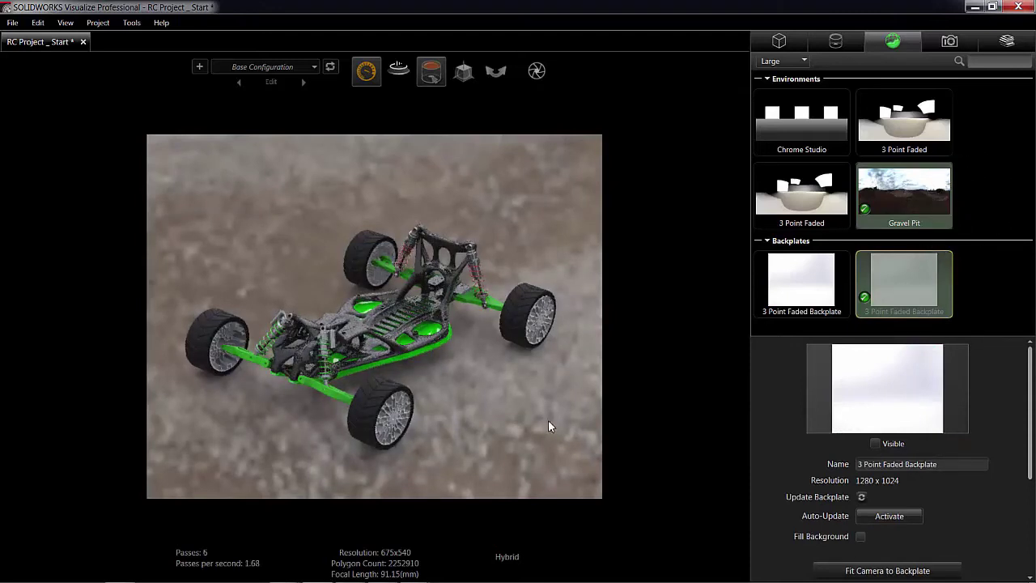
Set the size of the Gravel Pit environment to 5 meters.
scroll(542, 345, "up", 5)
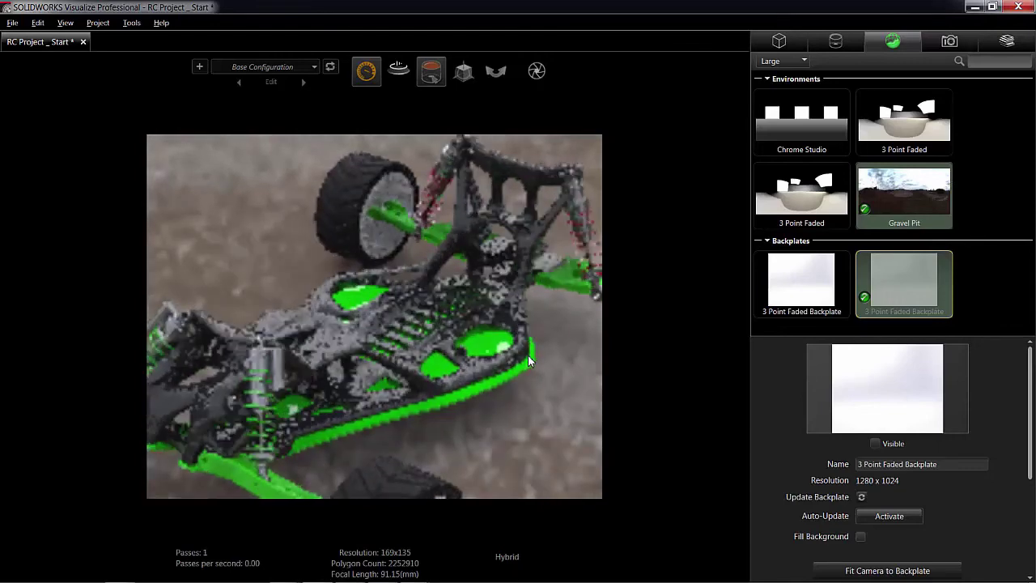
scroll(527, 360, "down", 5)
left_click_drag(526, 369, 525, 412)
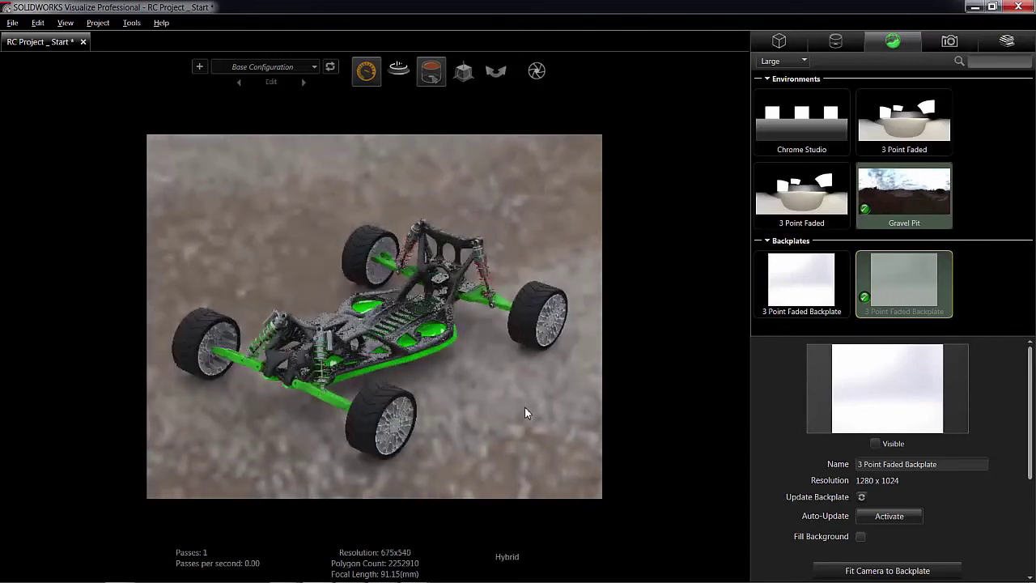
left_click_drag(526, 369, 612, 322)
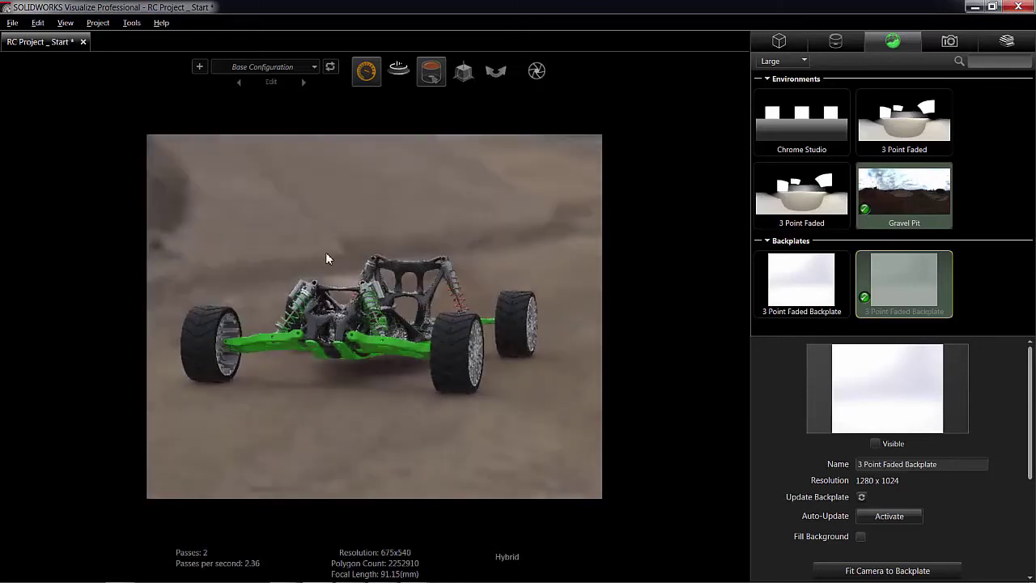
left_click(939, 202)
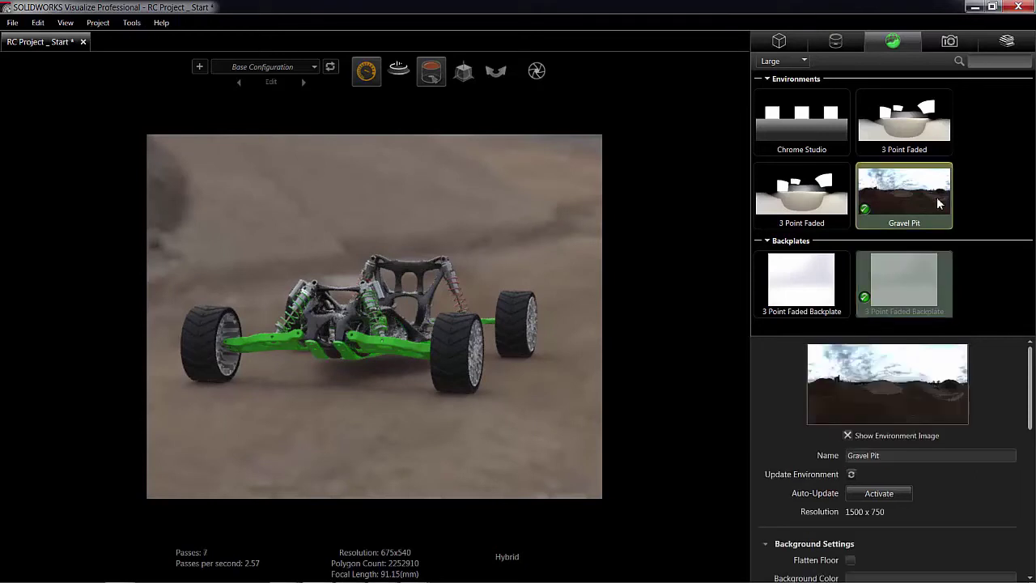
left_click_drag(1030, 369, 1034, 449)
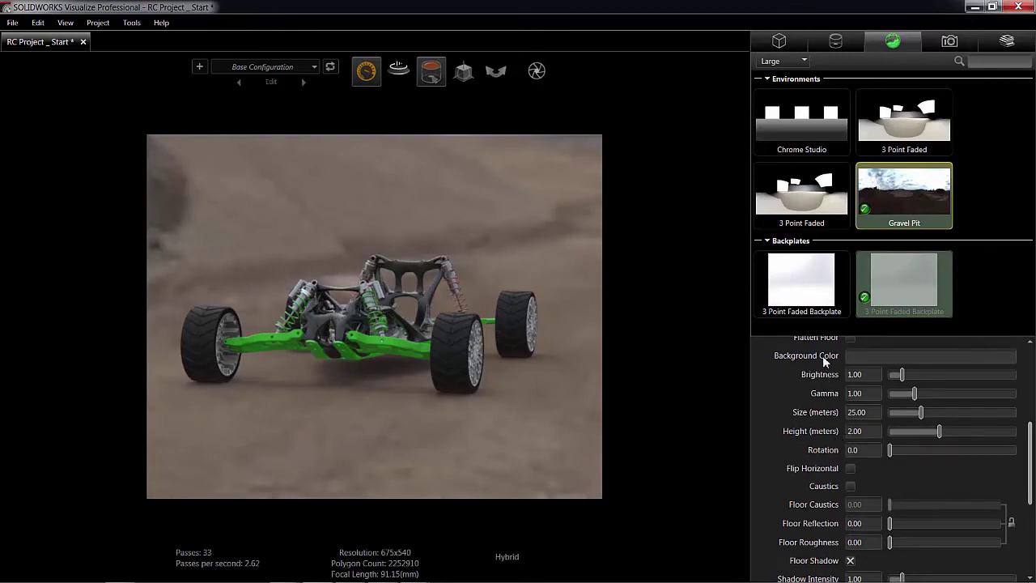
left_click(866, 412)
left_click_drag(876, 411, 869, 411)
type("5")
key("Return")
Turn the car to a raised side view and add a new camera to the project.
left_click_drag(526, 378, 22, 201)
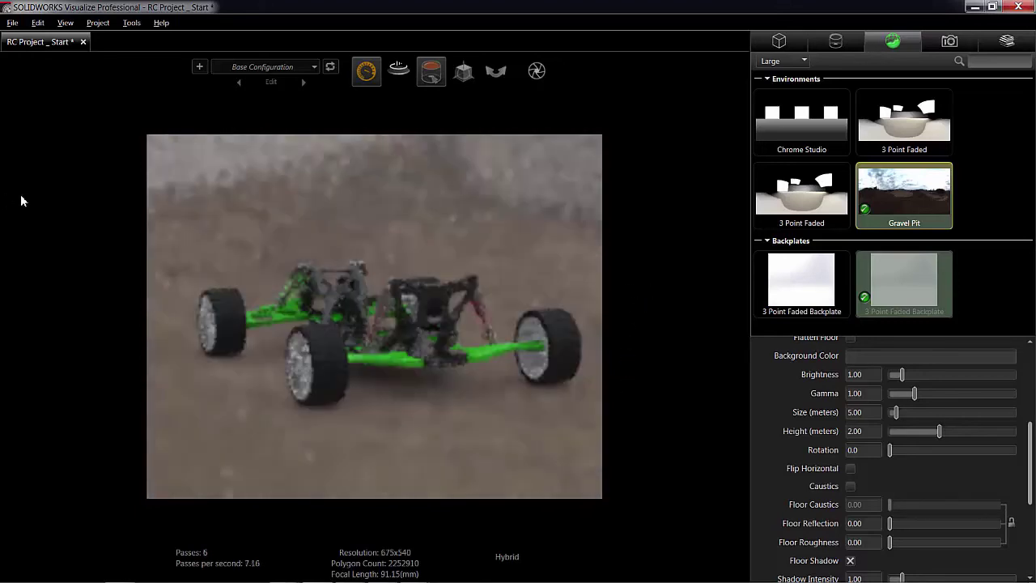
left_click_drag(106, 224, 135, 224)
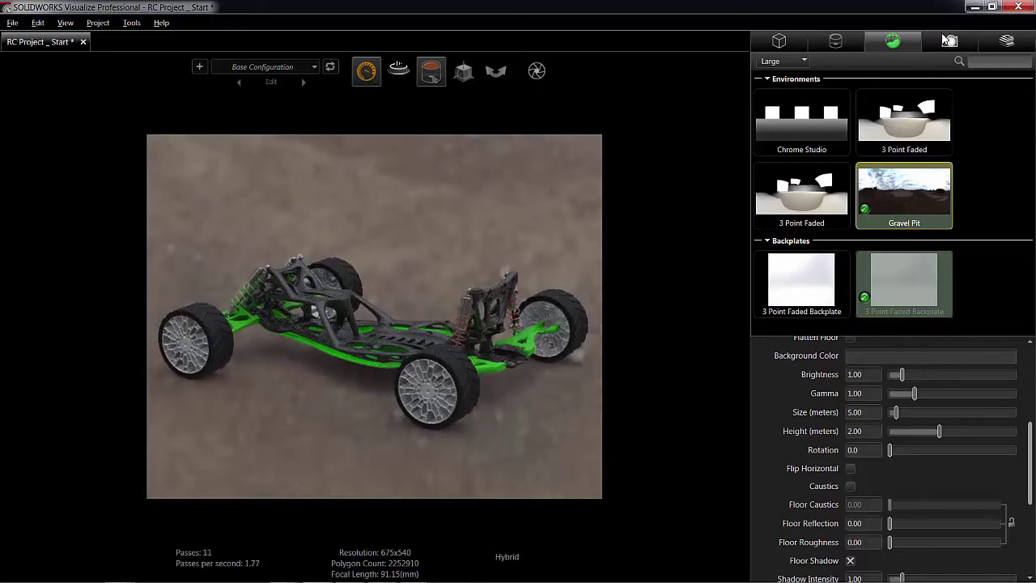
left_click(946, 41)
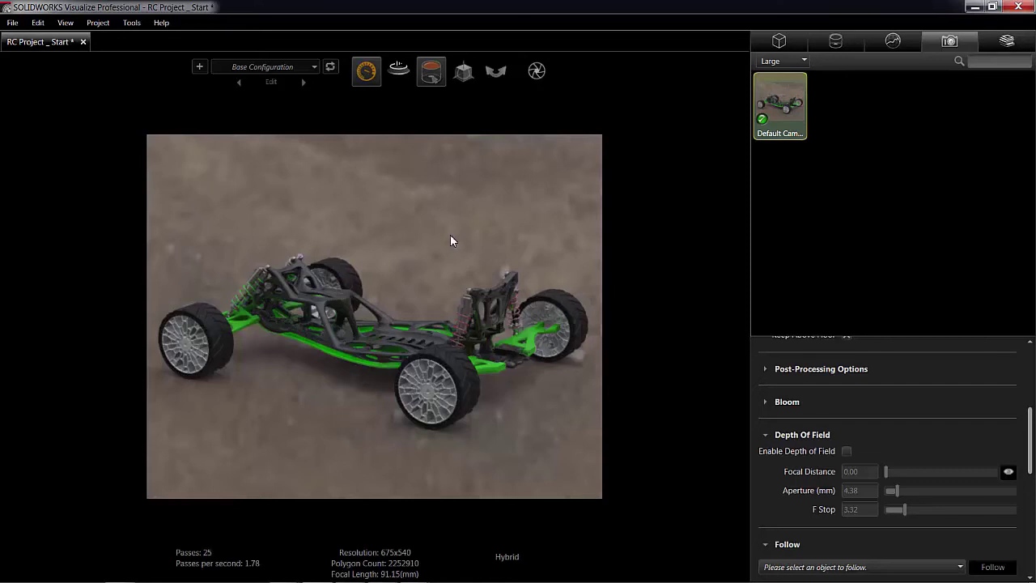
left_click(897, 130)
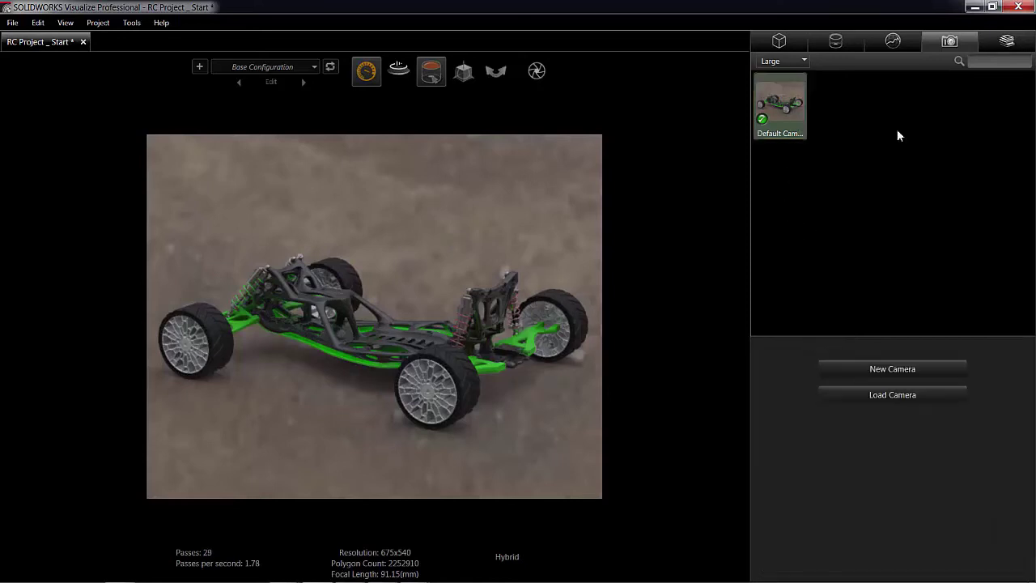
left_click(884, 370)
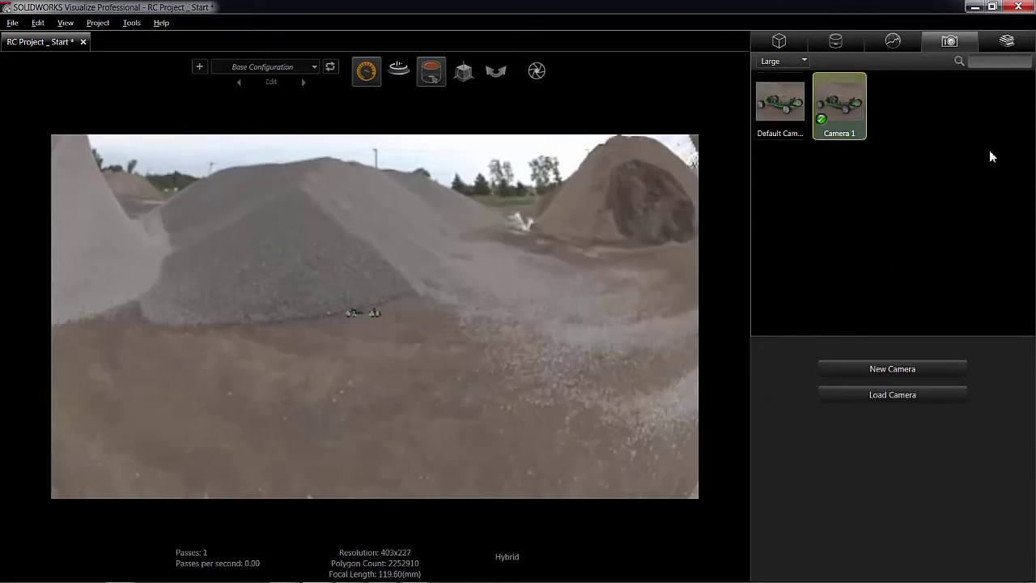
Frame the whole car close up in Camera 1, seen from a slightly raised side angle.
scroll(372, 292, "up", 5)
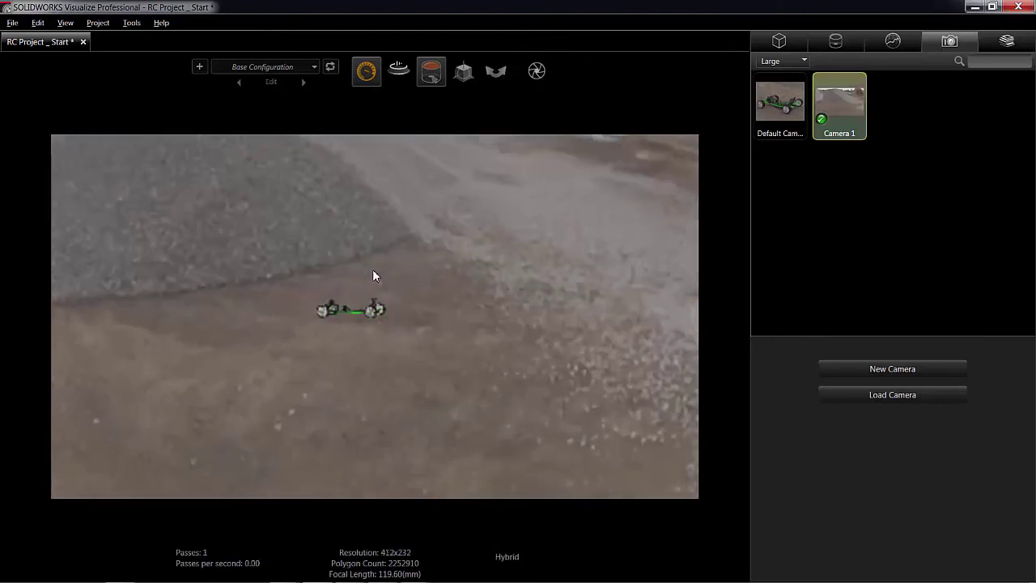
scroll(352, 361, "up", 3)
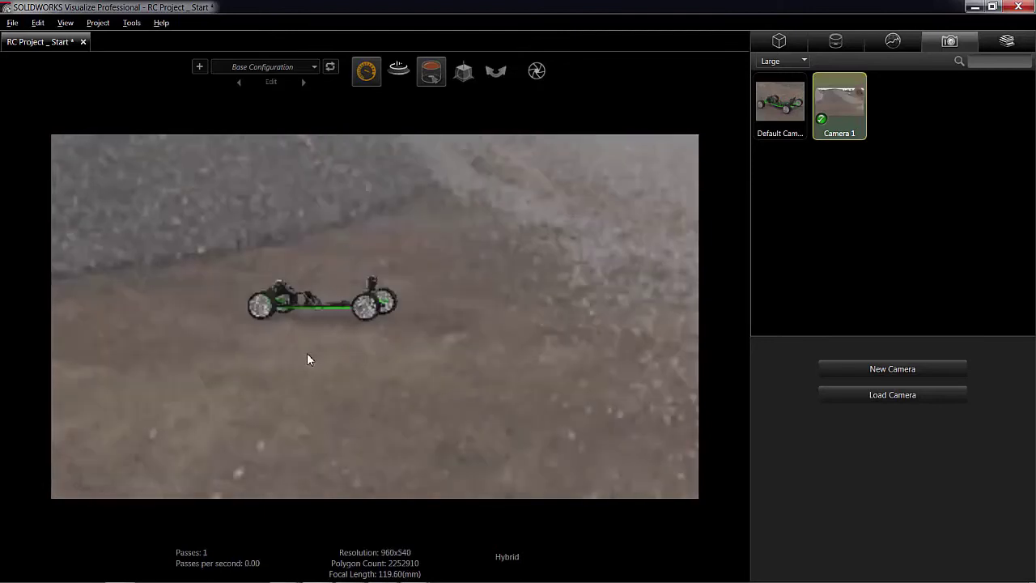
scroll(304, 356, "up", 4)
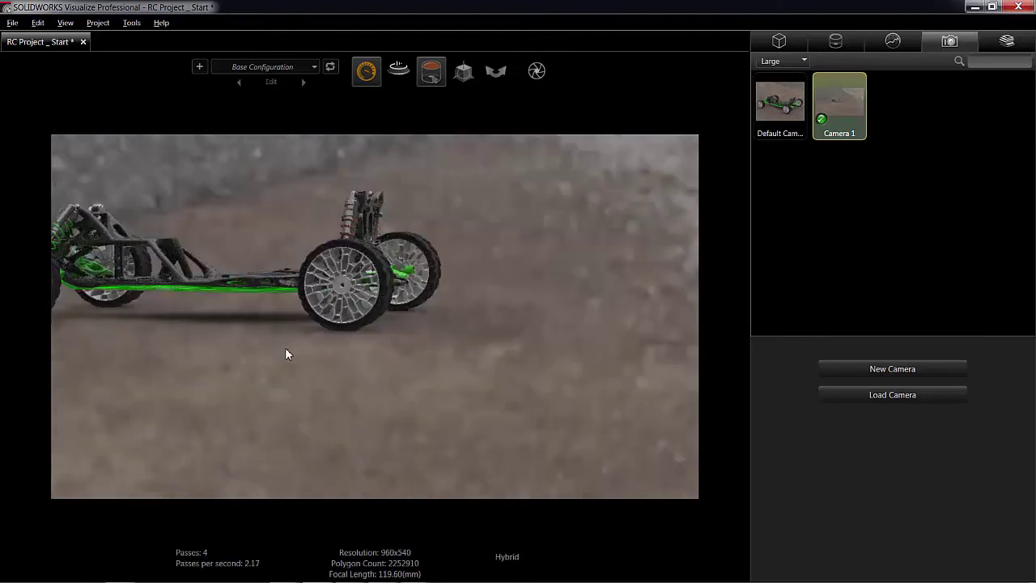
left_click_drag(340, 366, 466, 368)
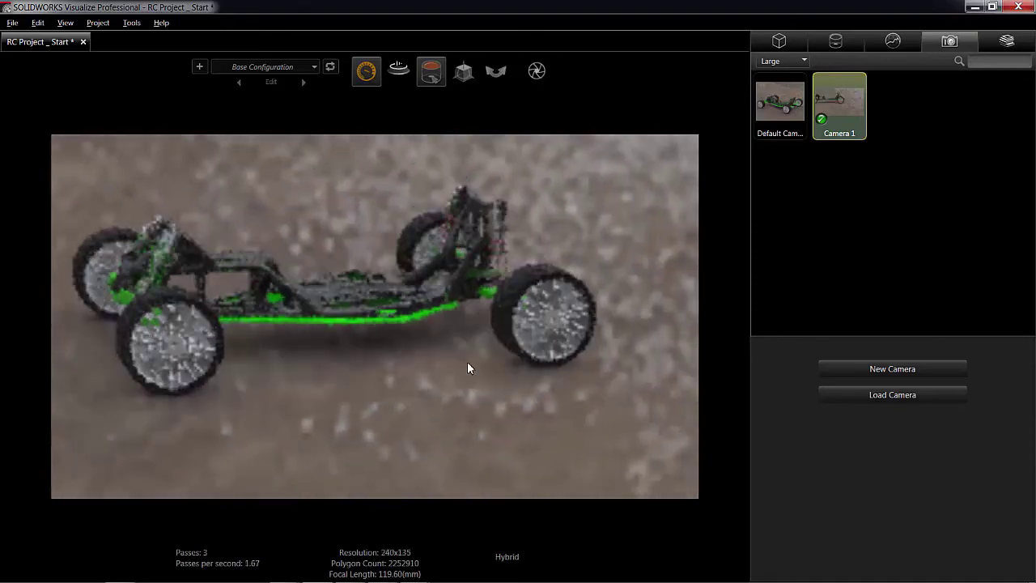
Lock both Camera 1 and the Default Camera against view changes.
left_click(847, 106)
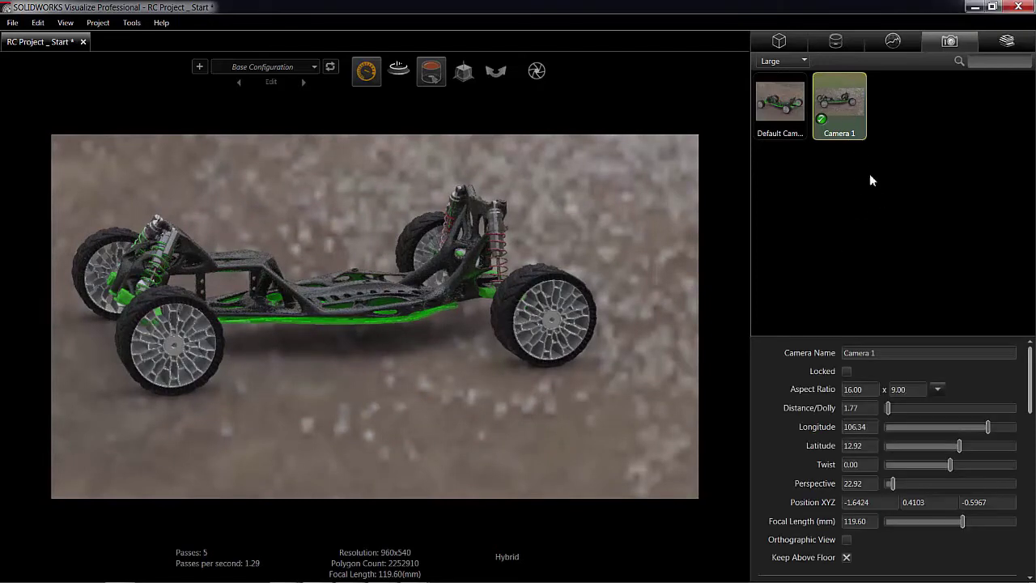
left_click(846, 371)
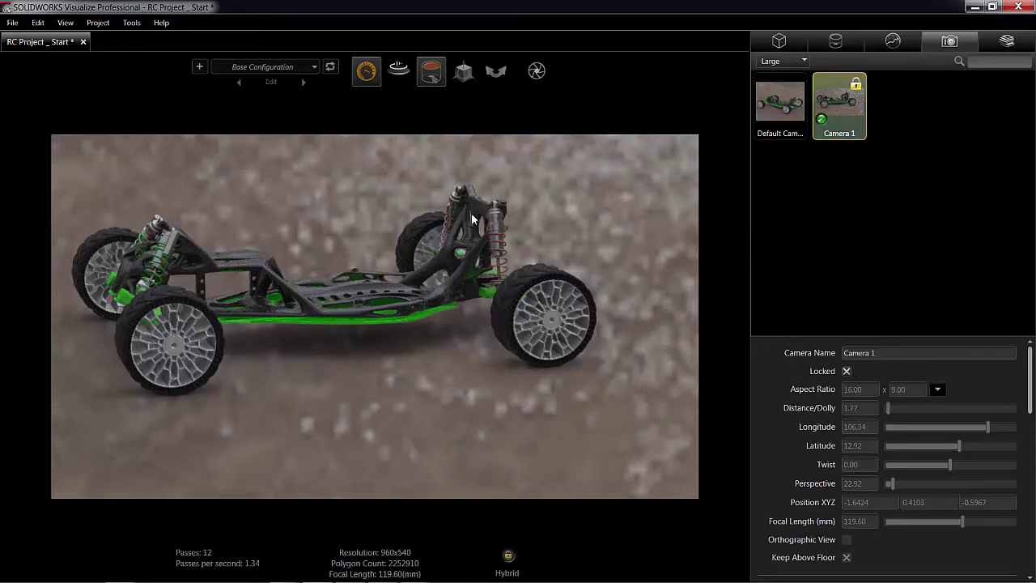
left_click(799, 99)
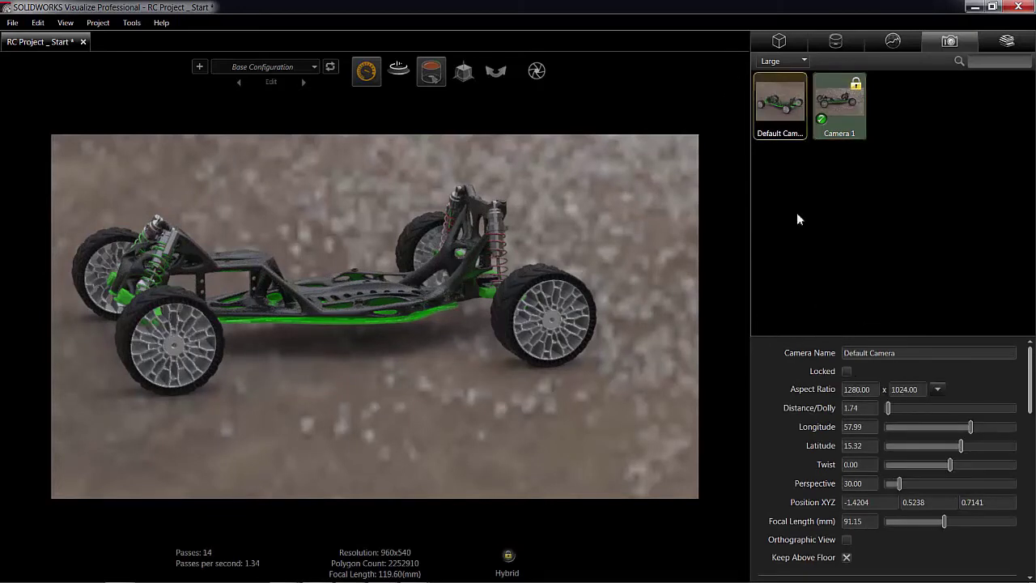
left_click(847, 369)
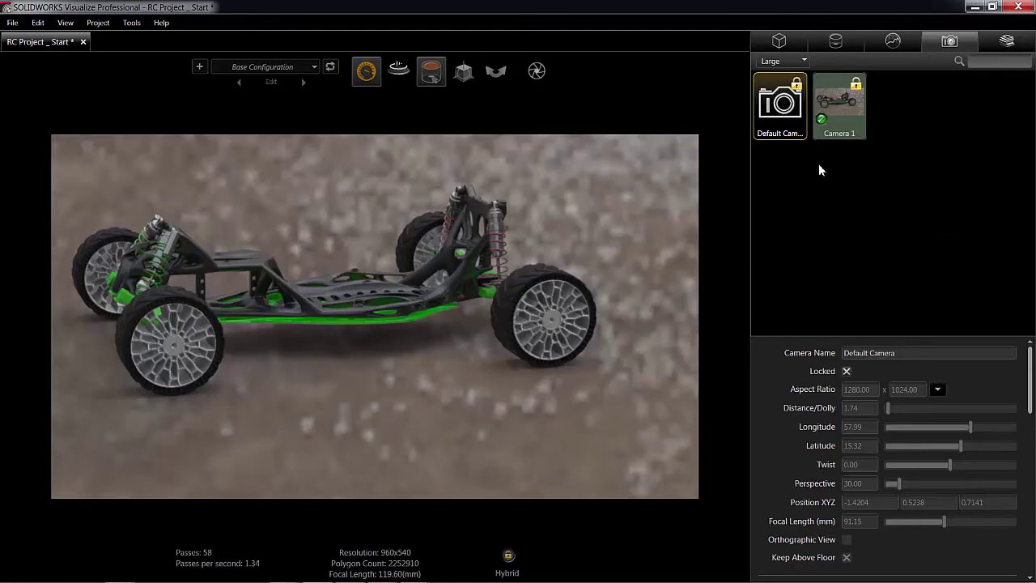
Start an offline render of the current camera view and cancel it.
mouse_move(540, 75)
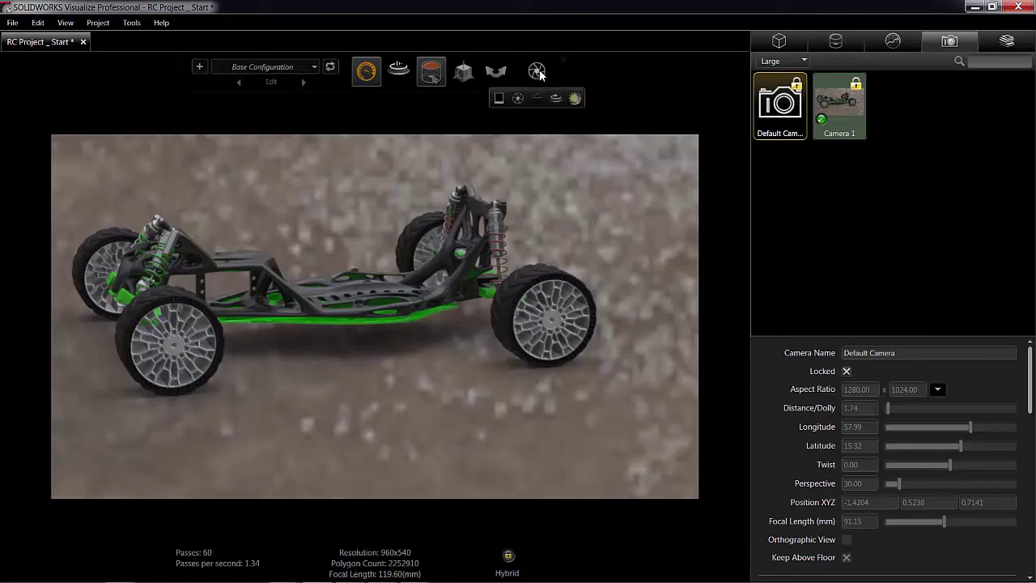
left_click(539, 71)
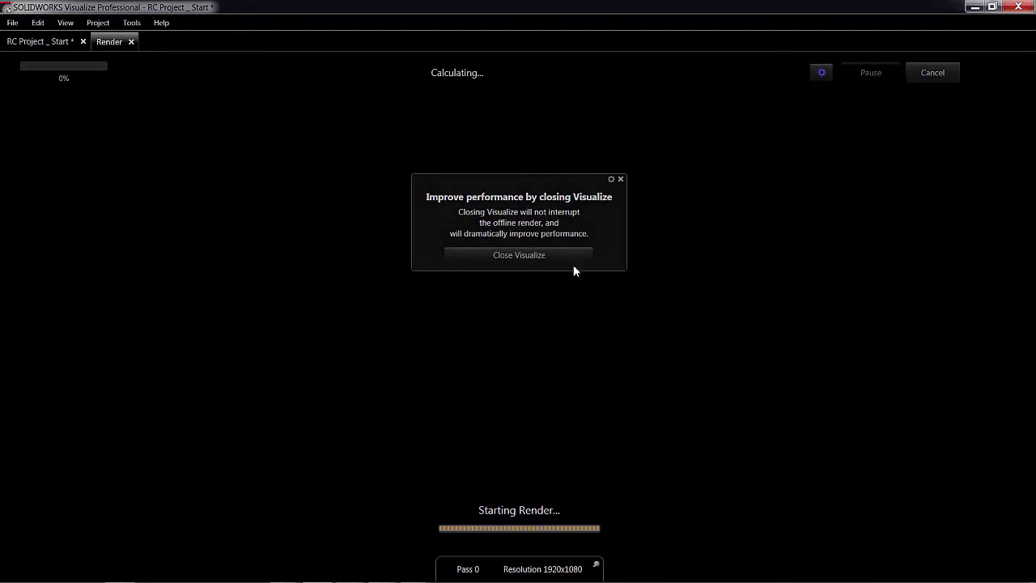
left_click(620, 179)
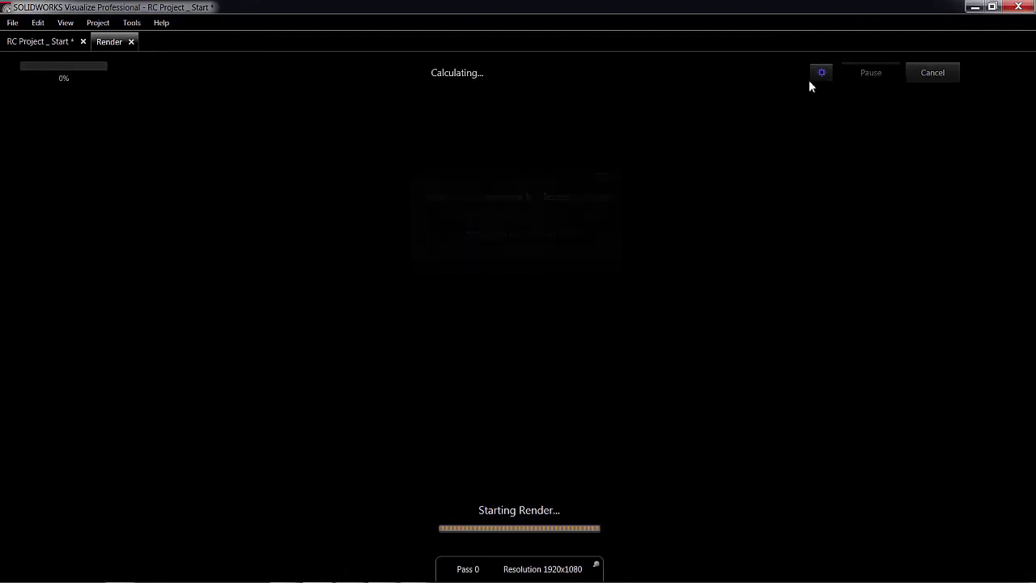
left_click(926, 72)
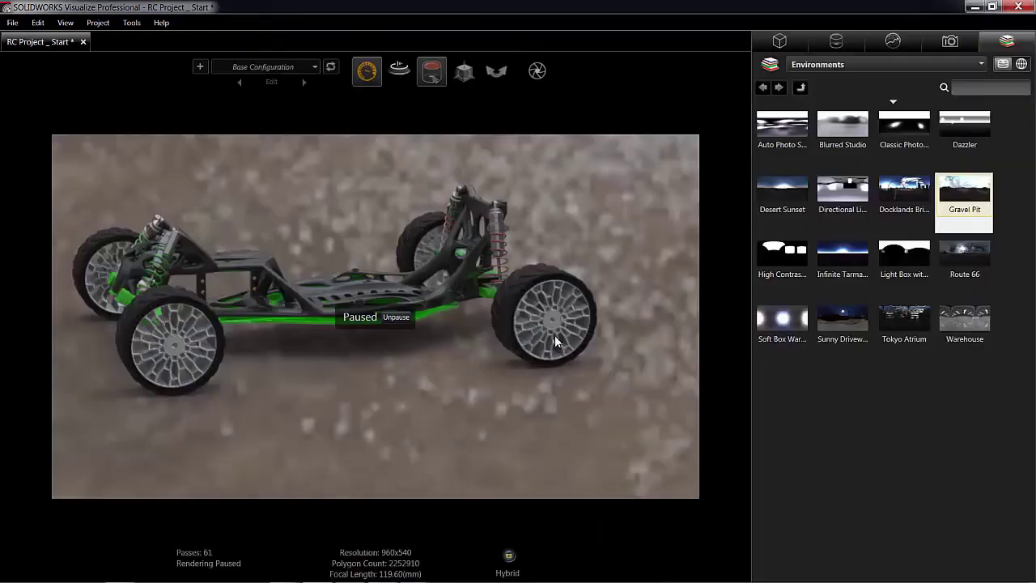
Examine the render output options, including output file, resolution, renderer, render passes and render device, and leave them as they are.
left_click(129, 23)
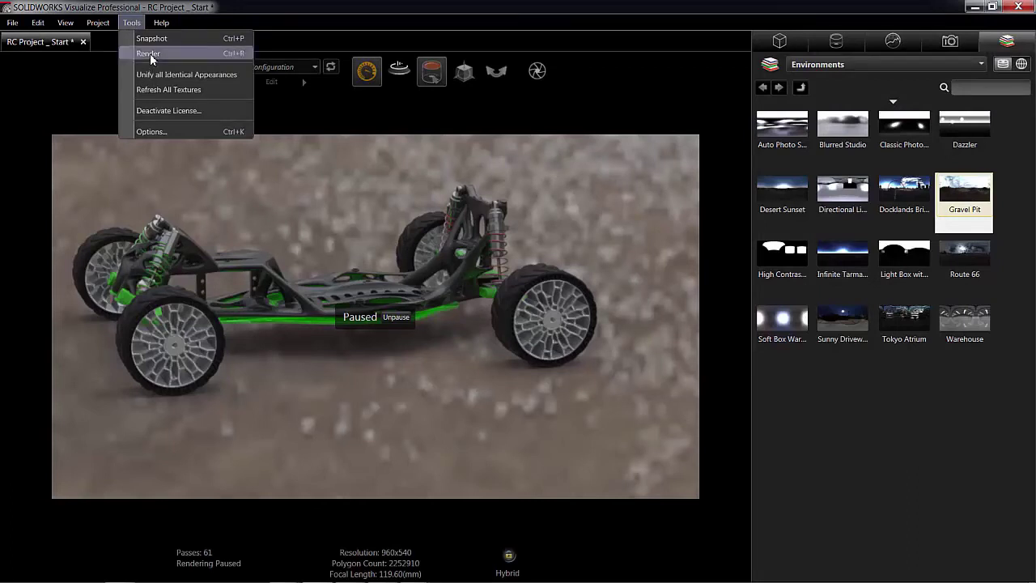
left_click(149, 54)
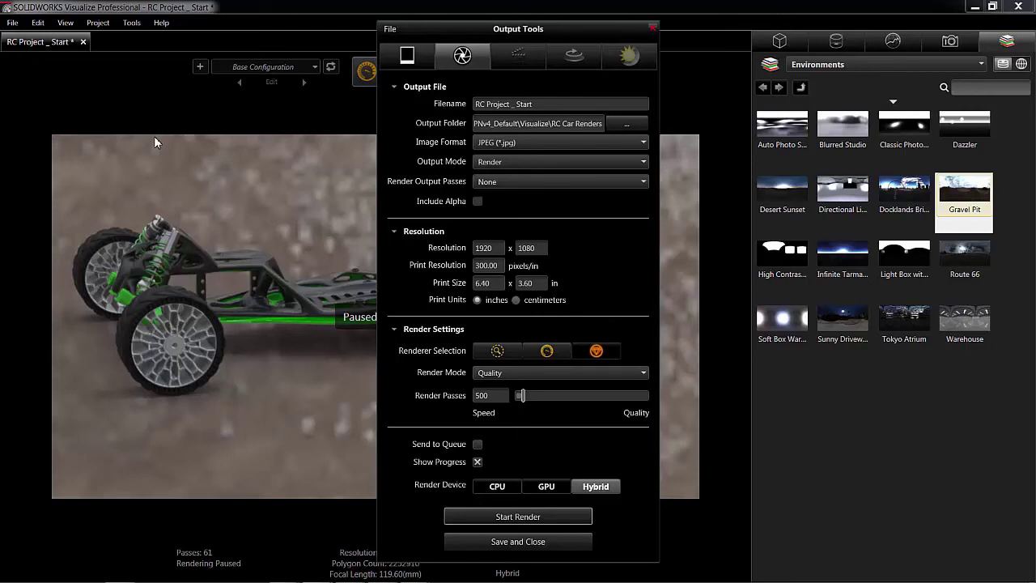
key("Escape")
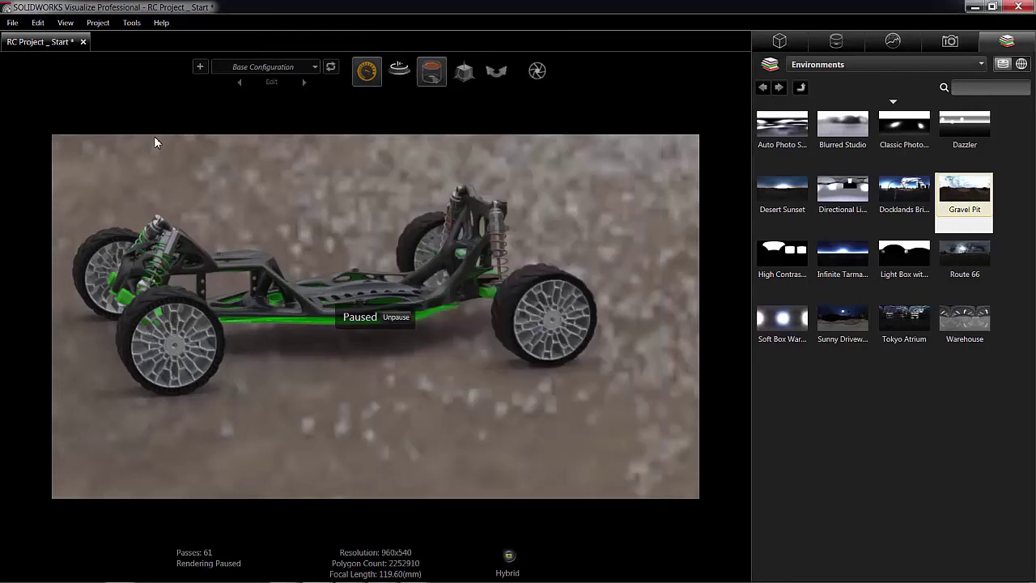
Switch the viewport from the accurate to the fast renderer and set the interactivity acceleration mode to Blended.
mouse_move(367, 72)
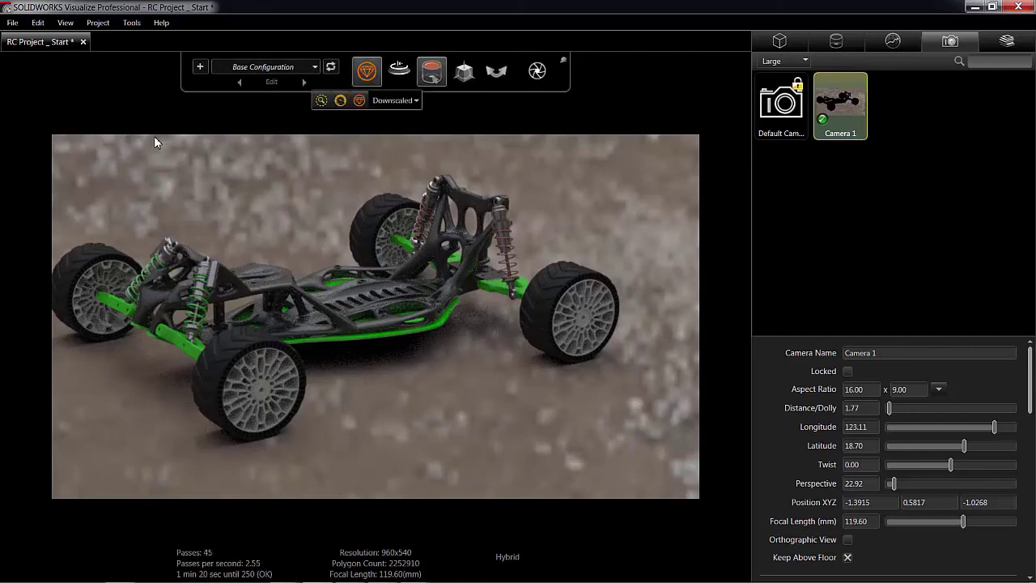
key("p")
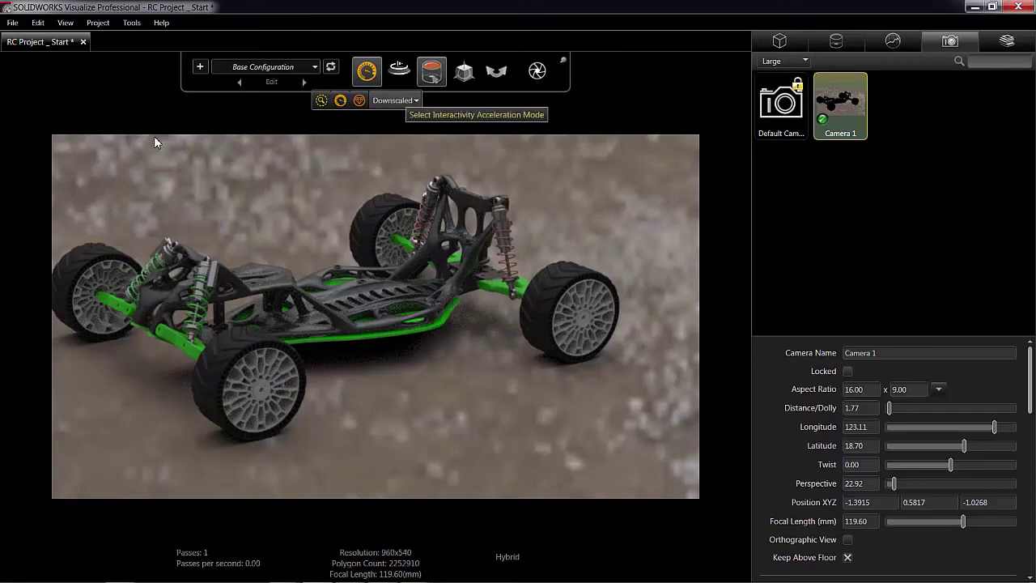
left_click(395, 100)
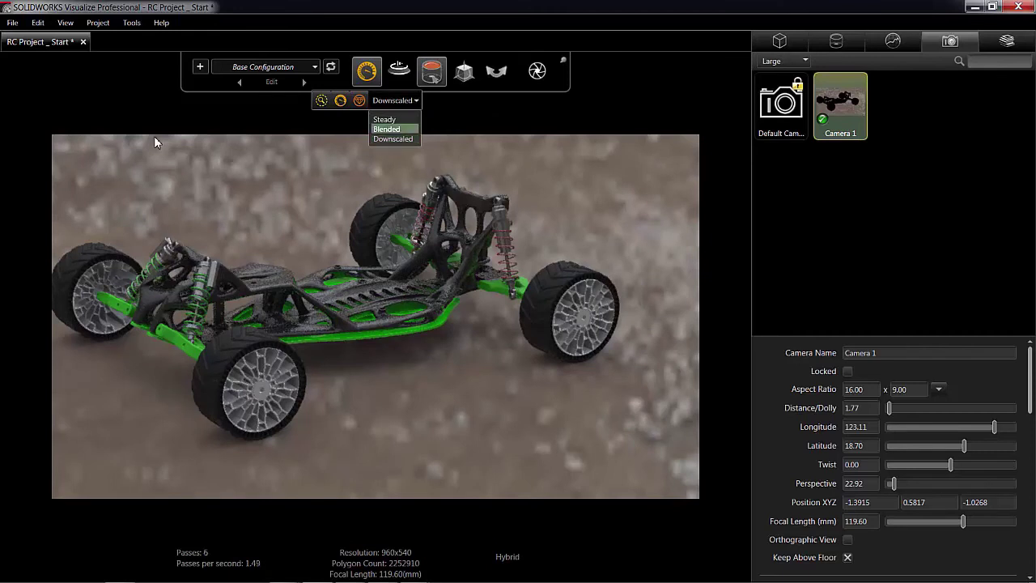
left_click(384, 119)
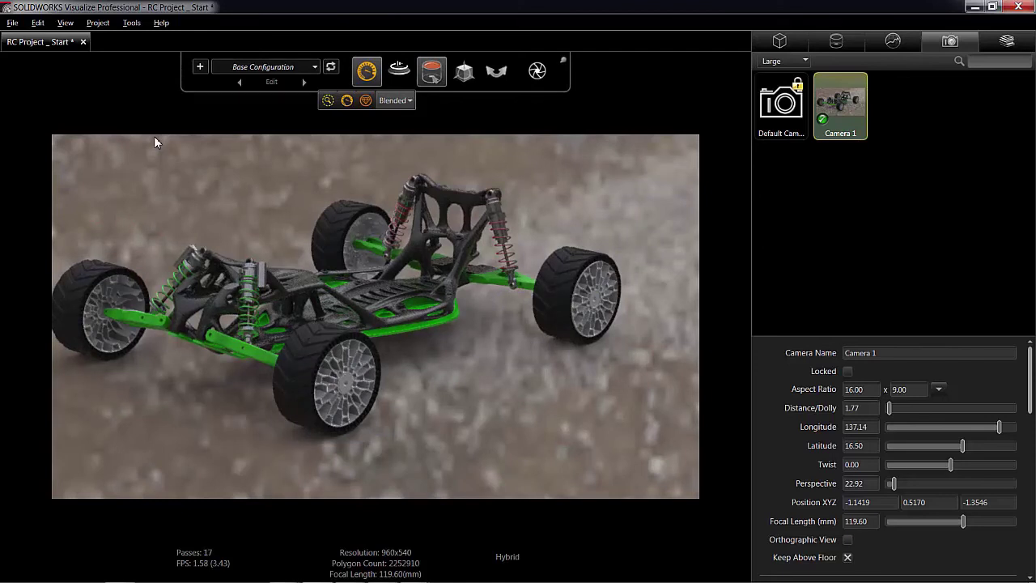
Set the interactivity acceleration mode to Downscaled and orbit the car in Camera 1 to test it.
key("alt+Down")
key("Down")
key("Return")
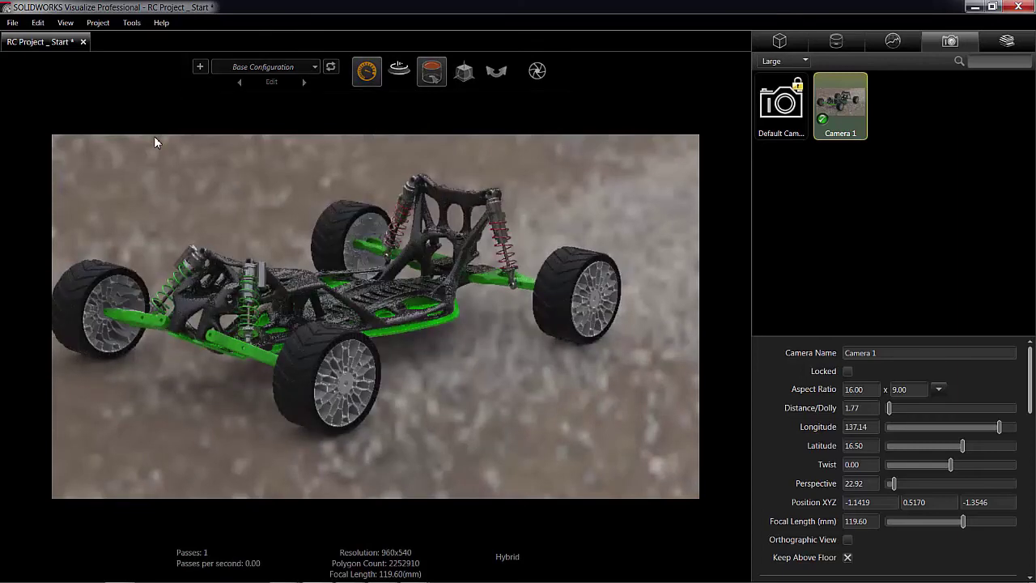
key("Left")
key("Up")
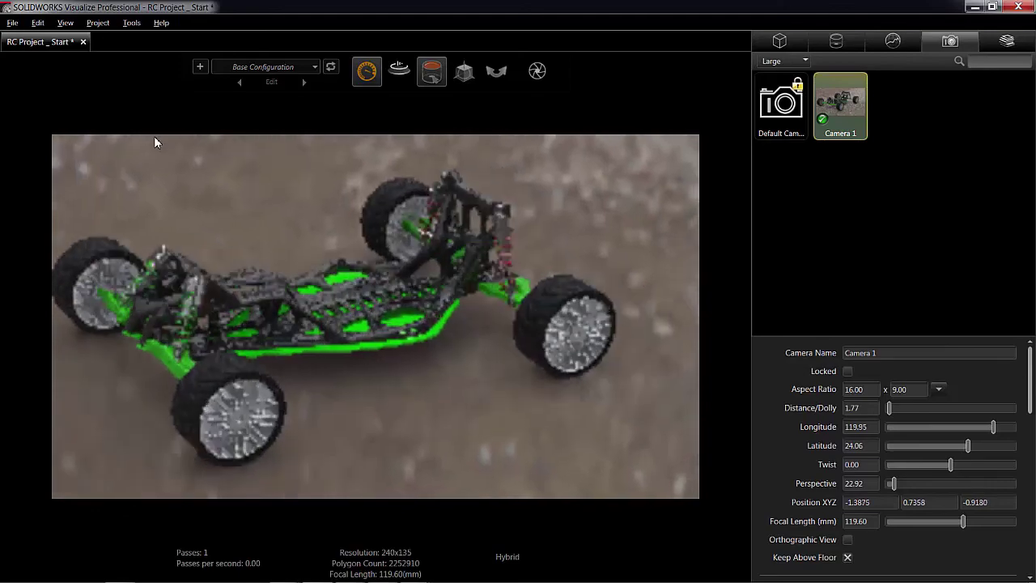
key("Right")
key("Down")
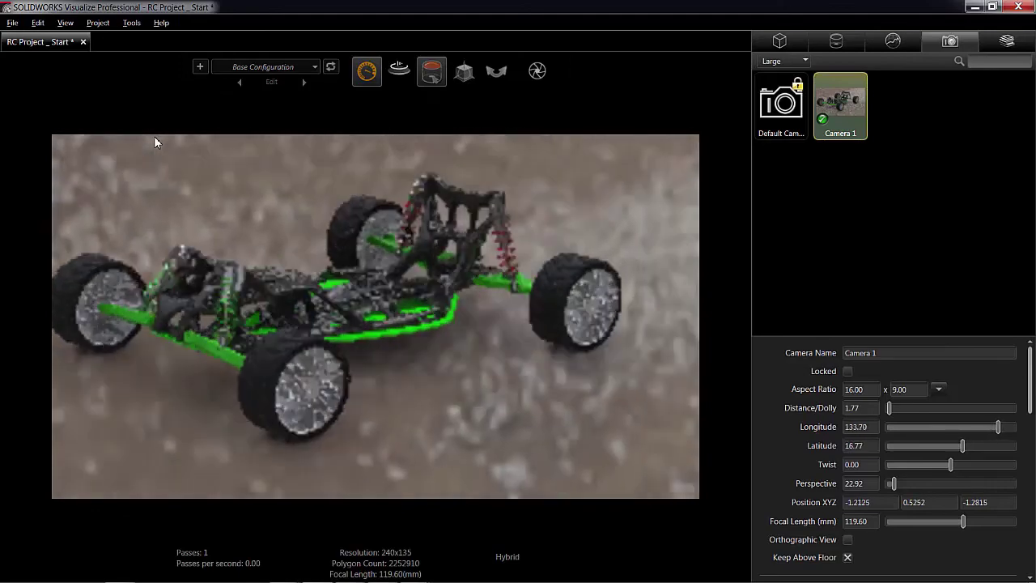
Orbit the car in Camera 1 to a slightly higher angle, and switch to the simplified interface and back.
key("Right")
key("Up")
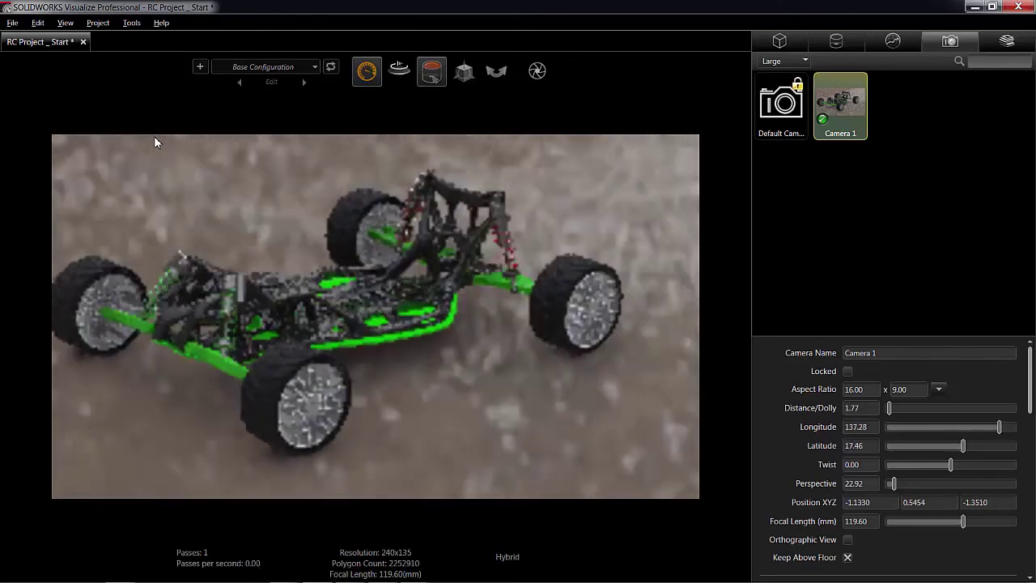
key("Left")
key("Up")
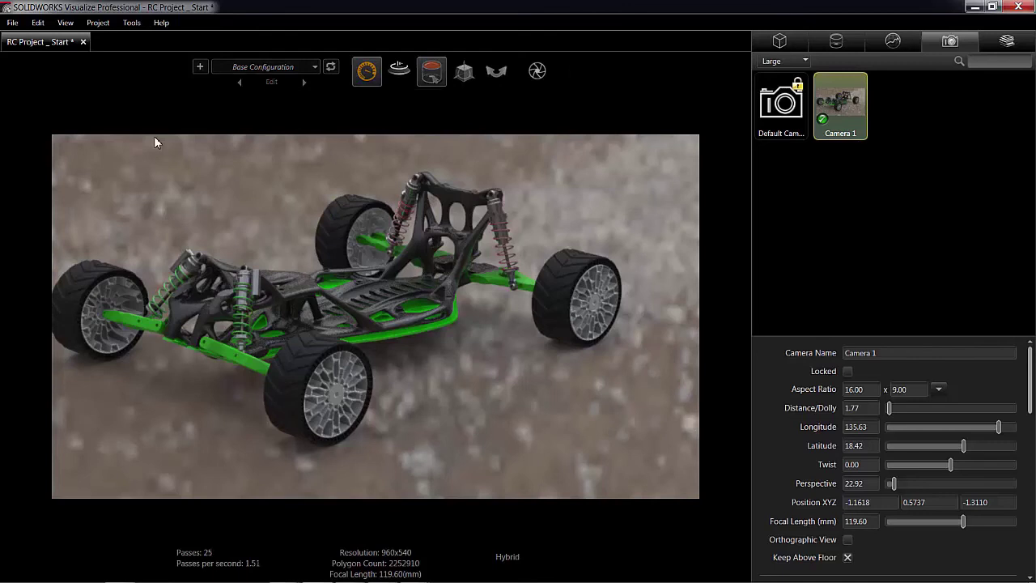
key("Tab")
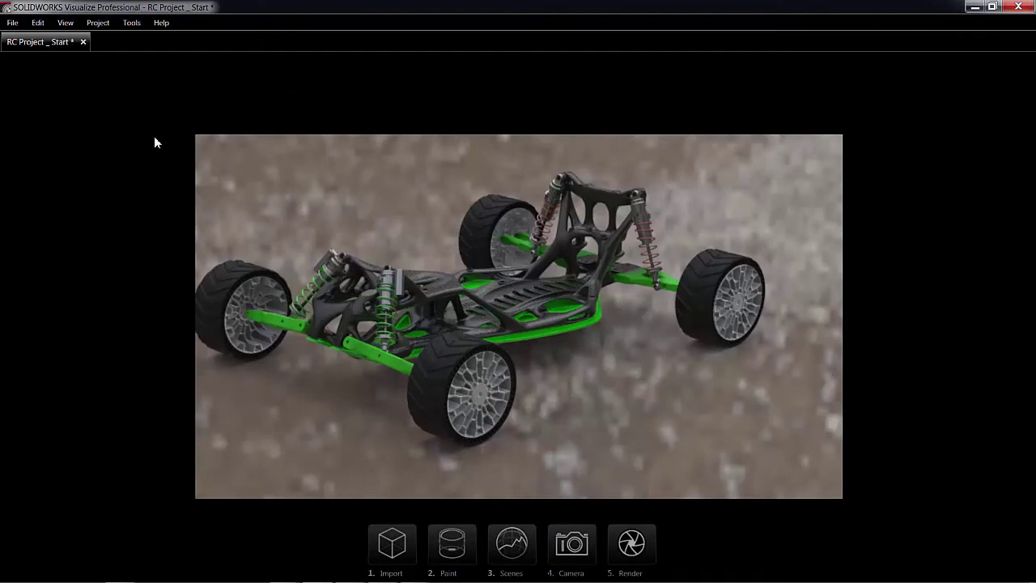
key("Tab")
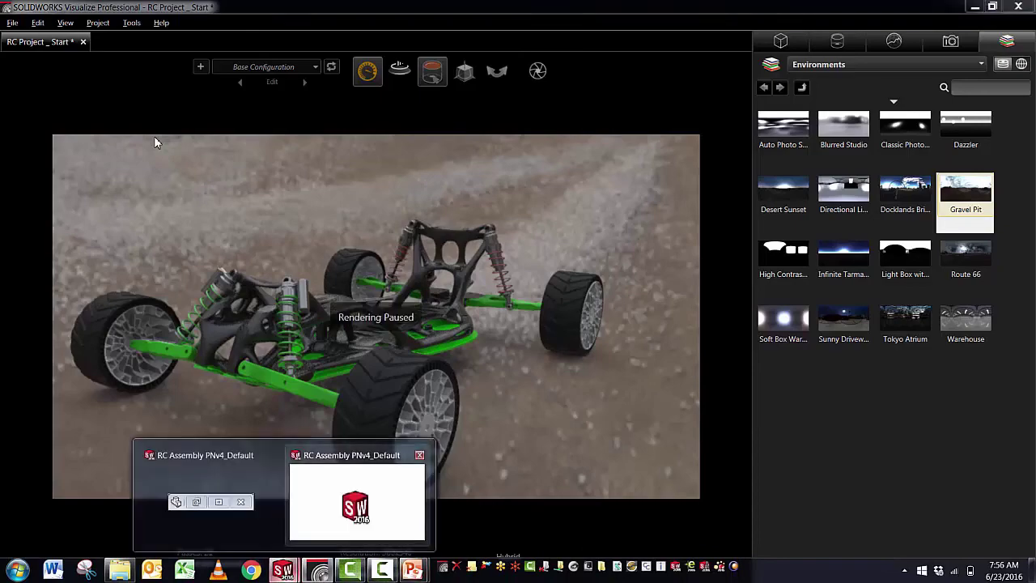
Switch to the RC Assembly PNv4_Default window in SOLIDWORKS and open the completed Composer + Visualize shock manual PDF.
left_click(357, 502)
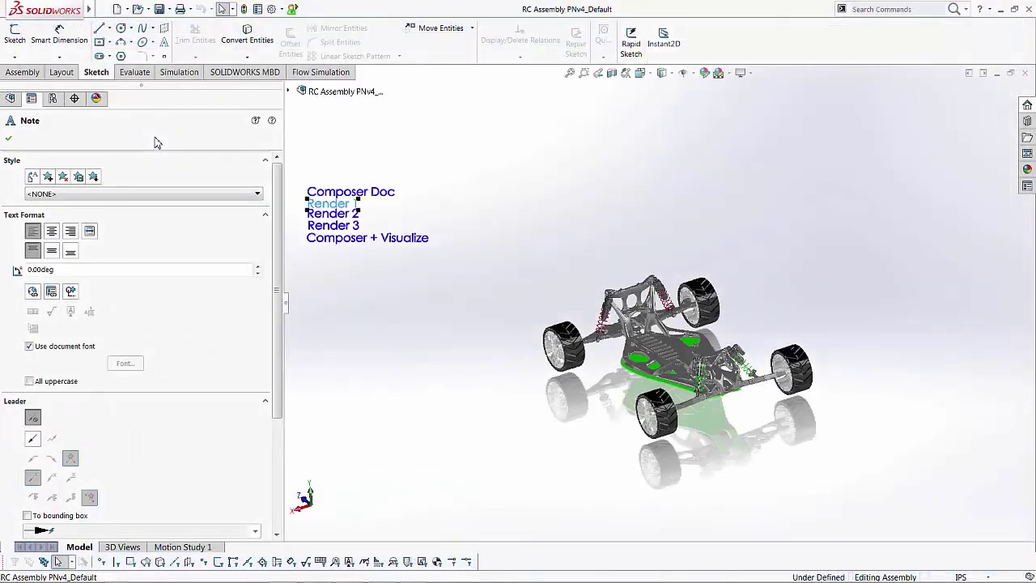
key("shift+Down")
key("shift+Down")
key("Escape")
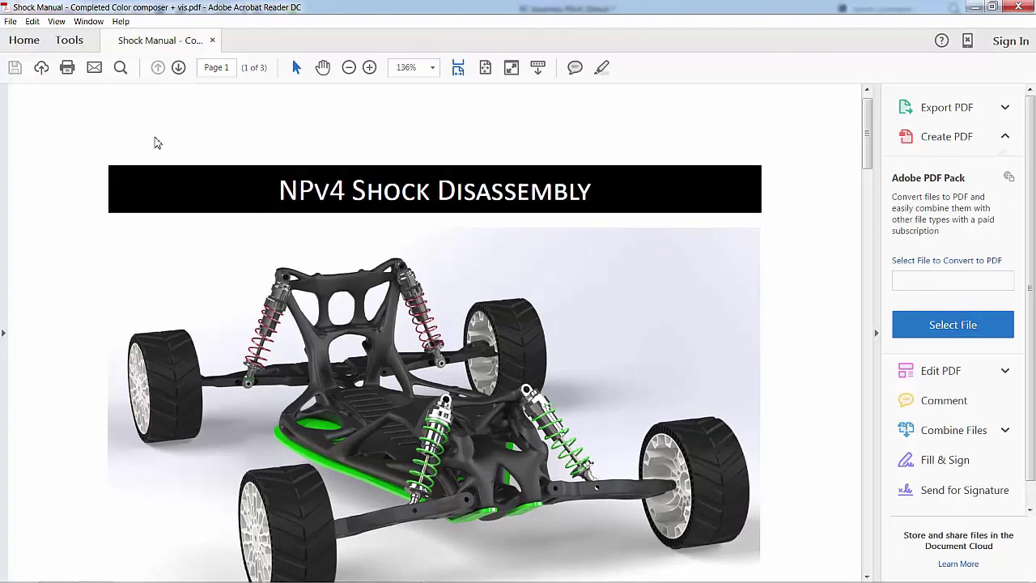
Examine the chassis and car body renders on page 1 of the NPv4 Shock Disassembly manual.
scroll(157, 142, "down", 10)
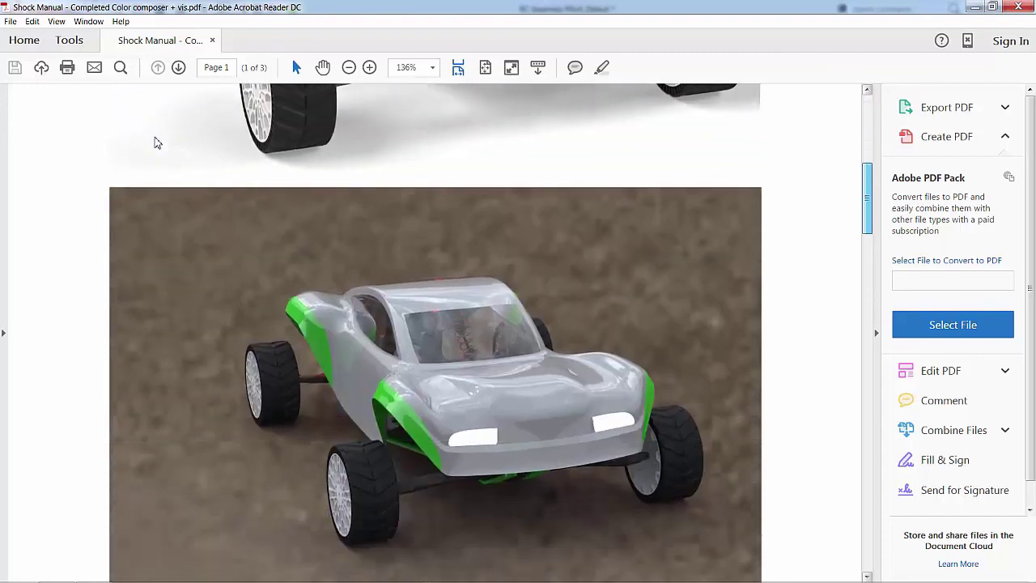
scroll(157, 142, "down", 2)
scroll(157, 143, "up", 2)
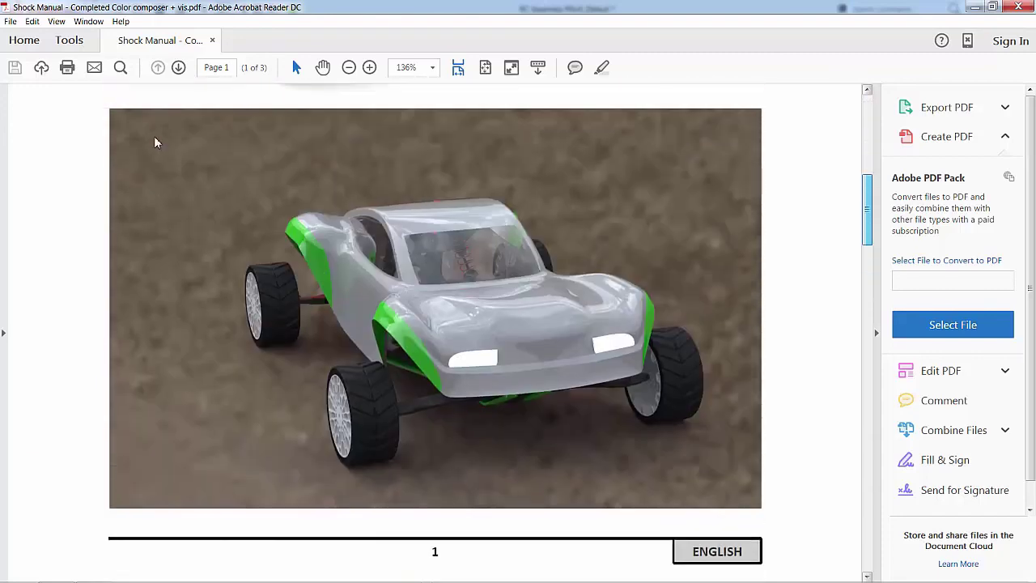
scroll(157, 143, "up", 6)
scroll(157, 142, "down", 2)
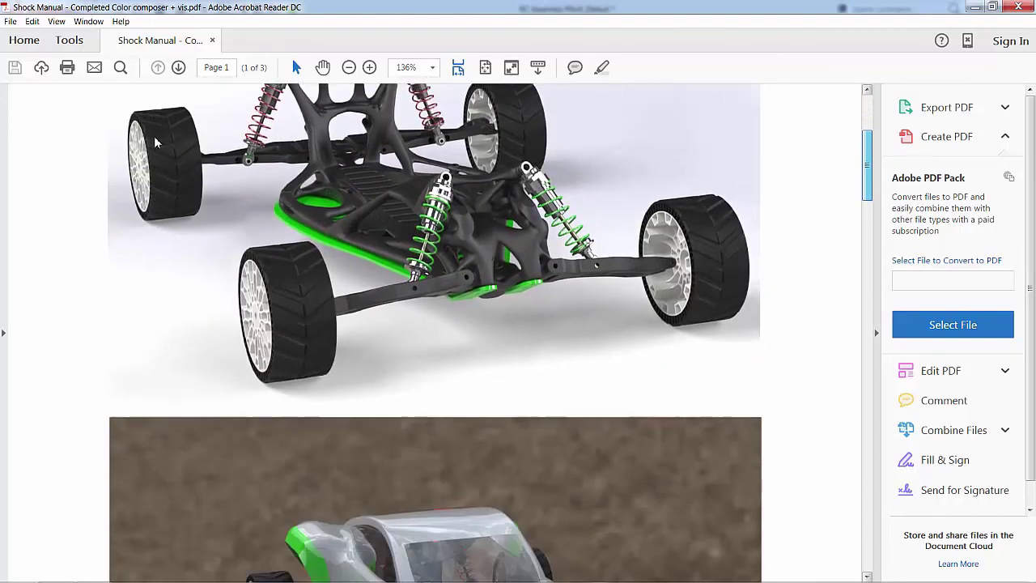
scroll(157, 142, "up", 1)
scroll(157, 143, "down", 6)
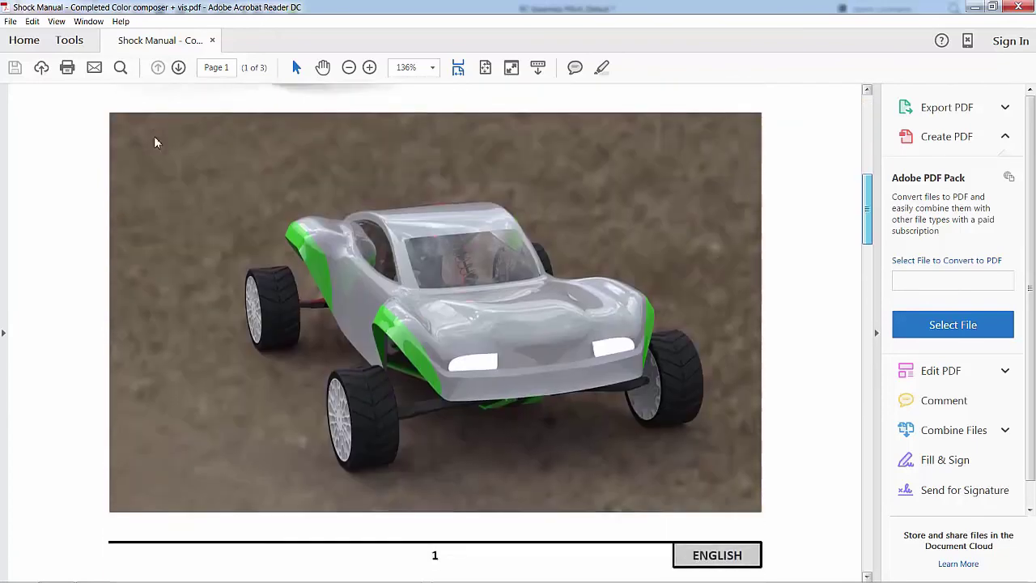
scroll(157, 142, "up", 1)
scroll(157, 143, "up", 2)
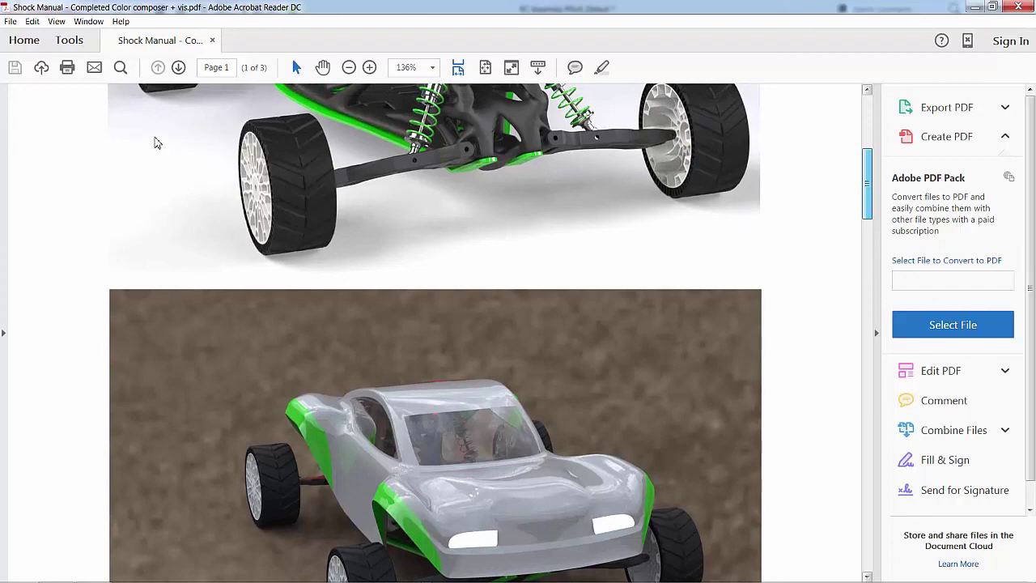
scroll(157, 142, "up", 2)
scroll(157, 143, "down", 1)
scroll(157, 143, "up", 1)
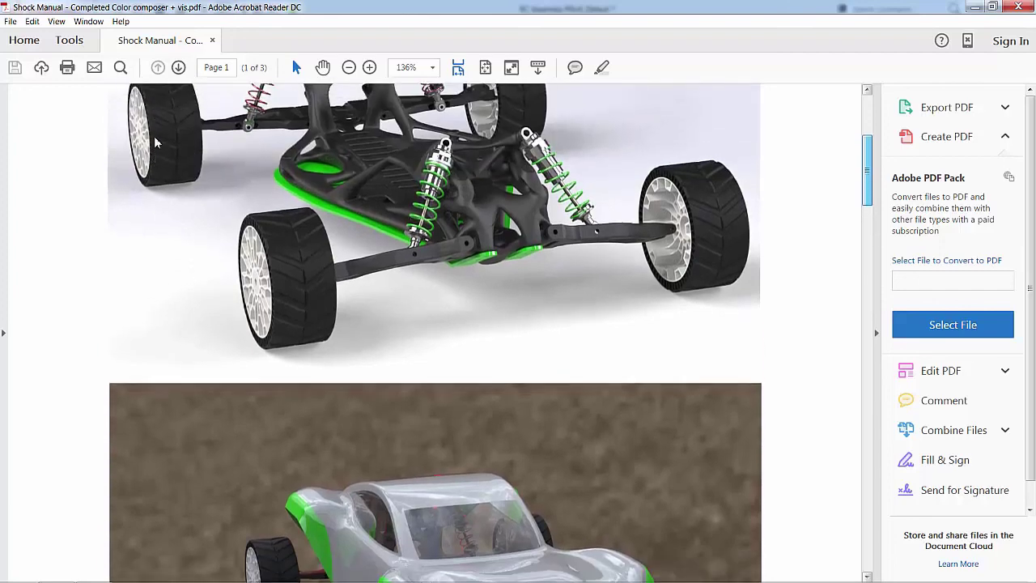
scroll(157, 142, "down", 1)
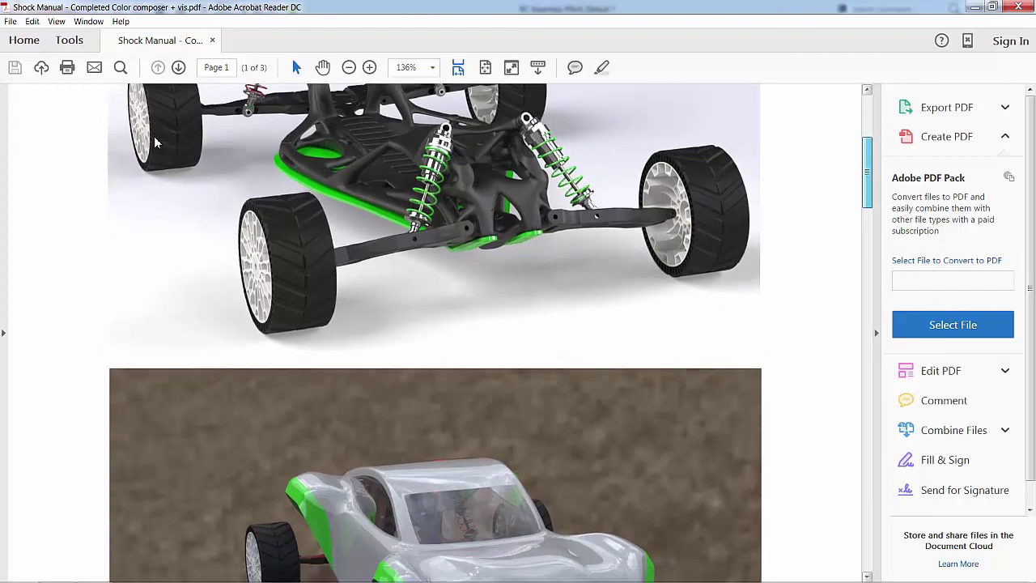
scroll(157, 143, "up", 2)
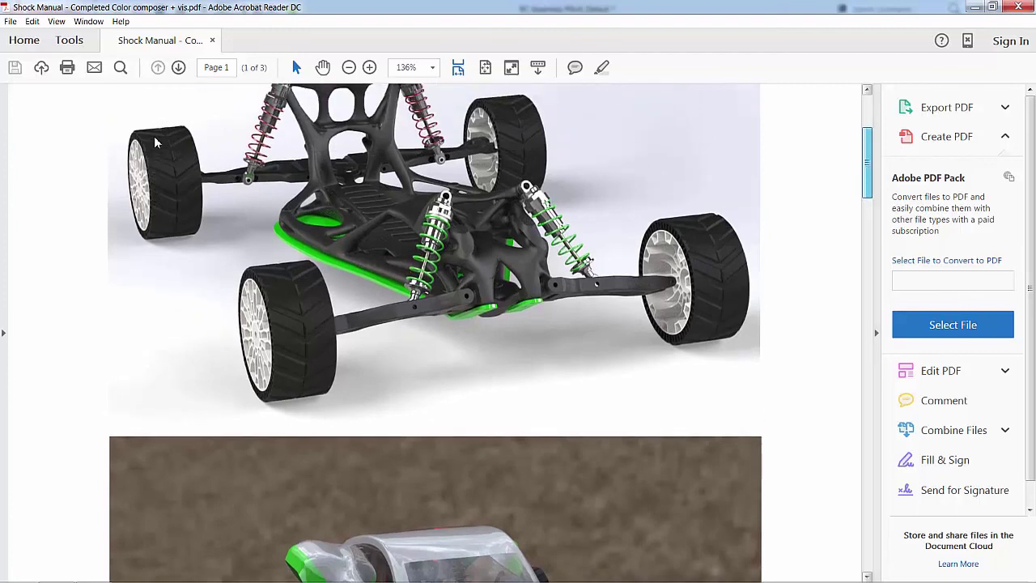
scroll(157, 142, "up", 4)
scroll(157, 142, "down", 3)
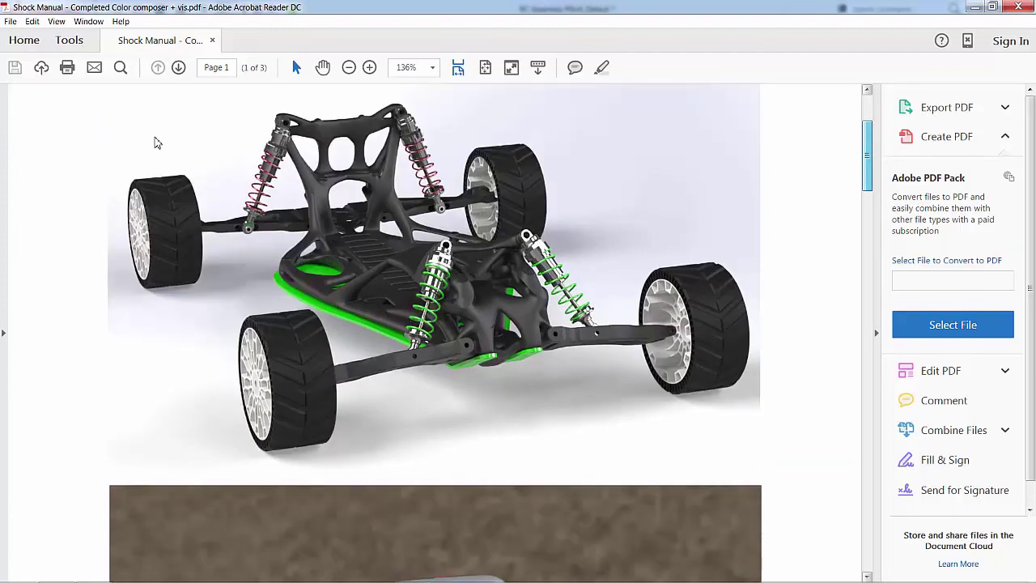
scroll(157, 143, "up", 1)
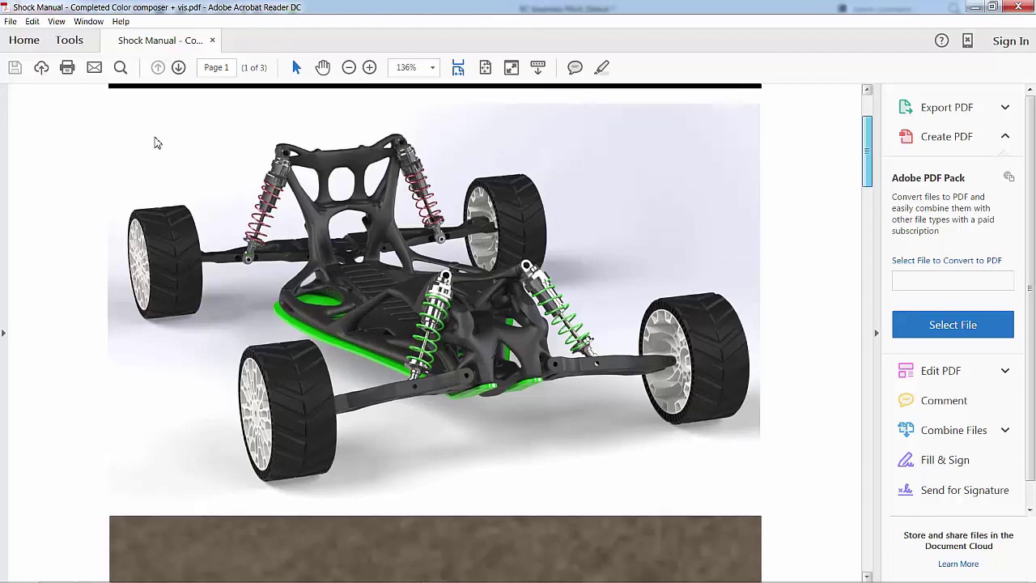
scroll(156, 142, "up", 2)
scroll(157, 143, "down", 8)
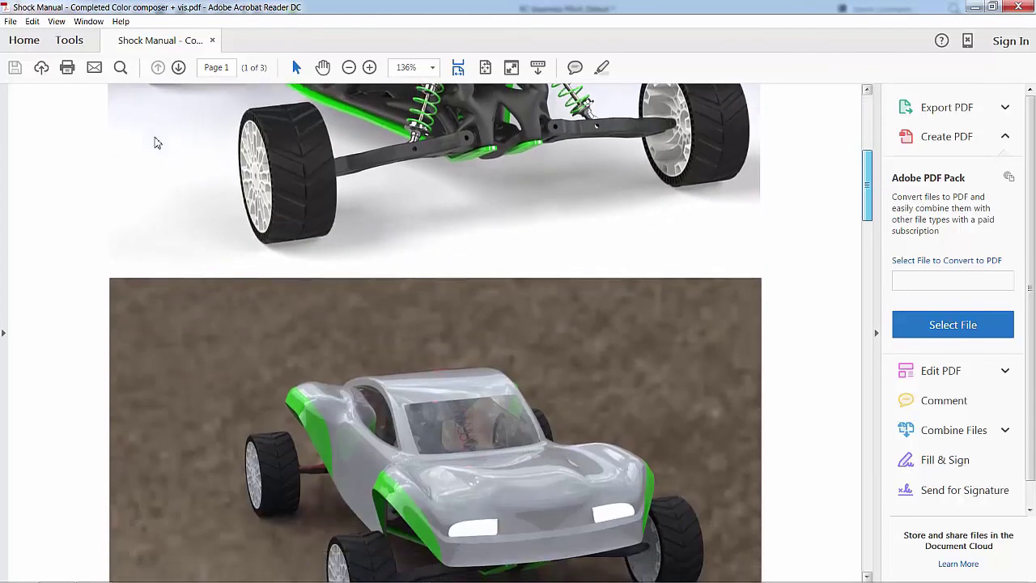
Review the Shock Rebuild and Disassembly (continued) instructions on pages 2 and 3, return to the first page and close the manual.
scroll(157, 143, "down", 4)
scroll(157, 142, "down", 10)
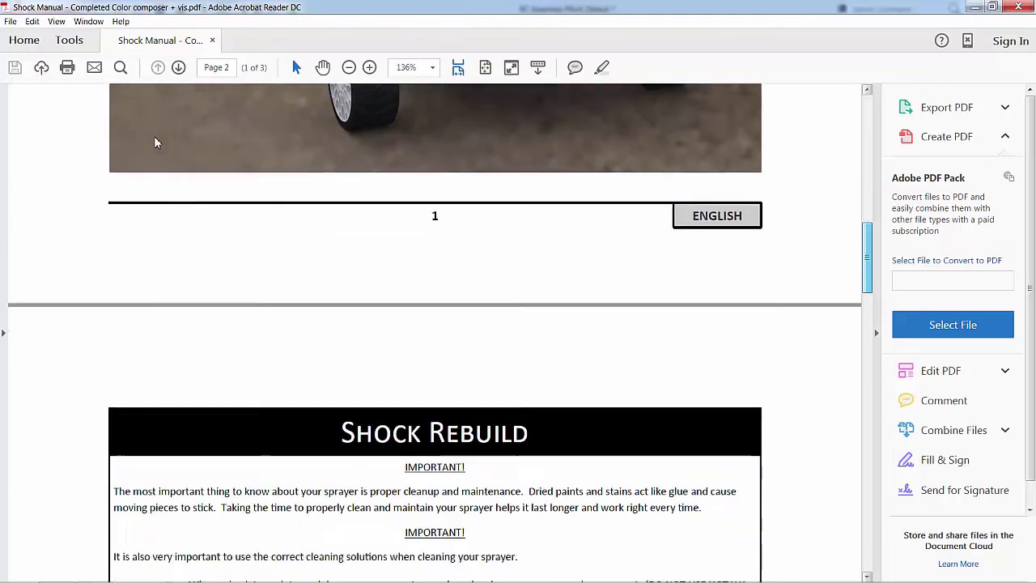
scroll(157, 142, "down", 14)
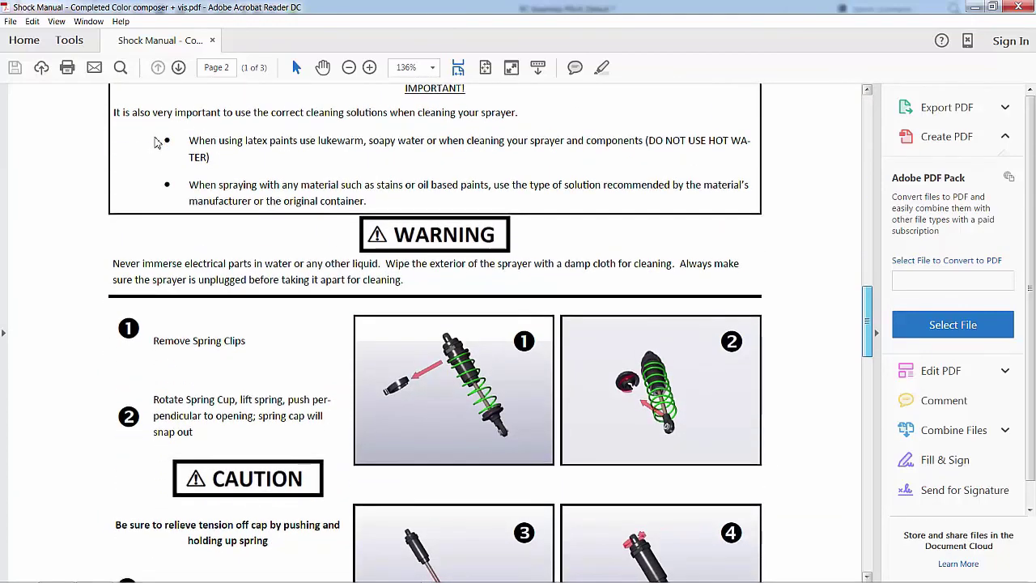
scroll(157, 142, "up", 1)
scroll(157, 142, "down", 8)
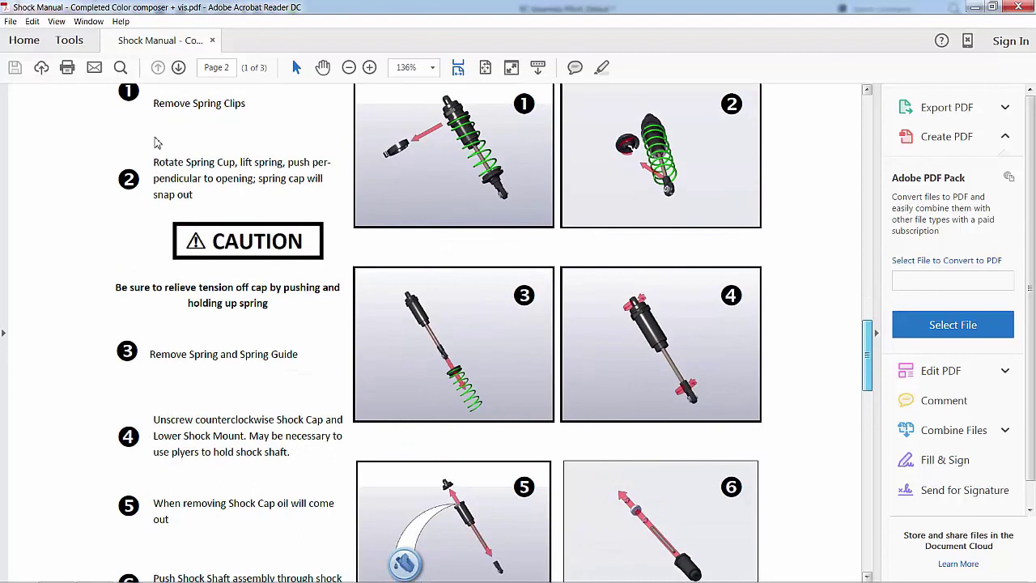
scroll(157, 142, "up", 1)
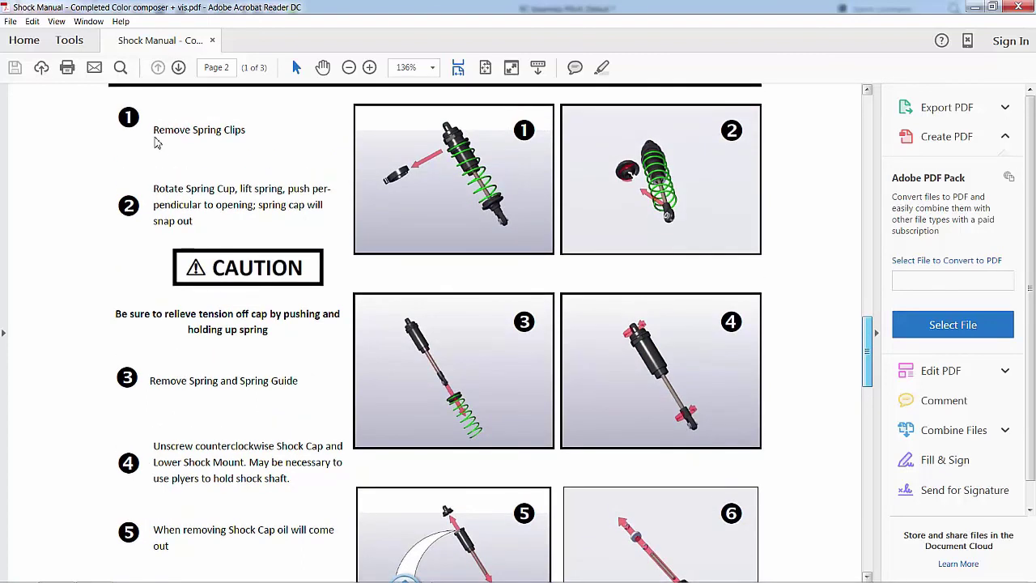
scroll(157, 143, "down", 2)
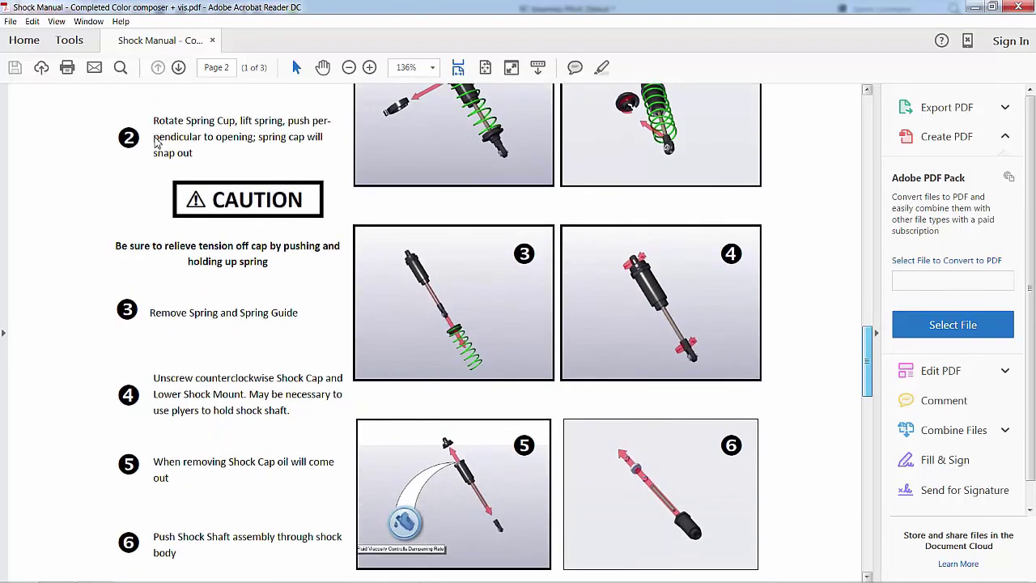
scroll(157, 142, "down", 15)
scroll(157, 143, "down", 2)
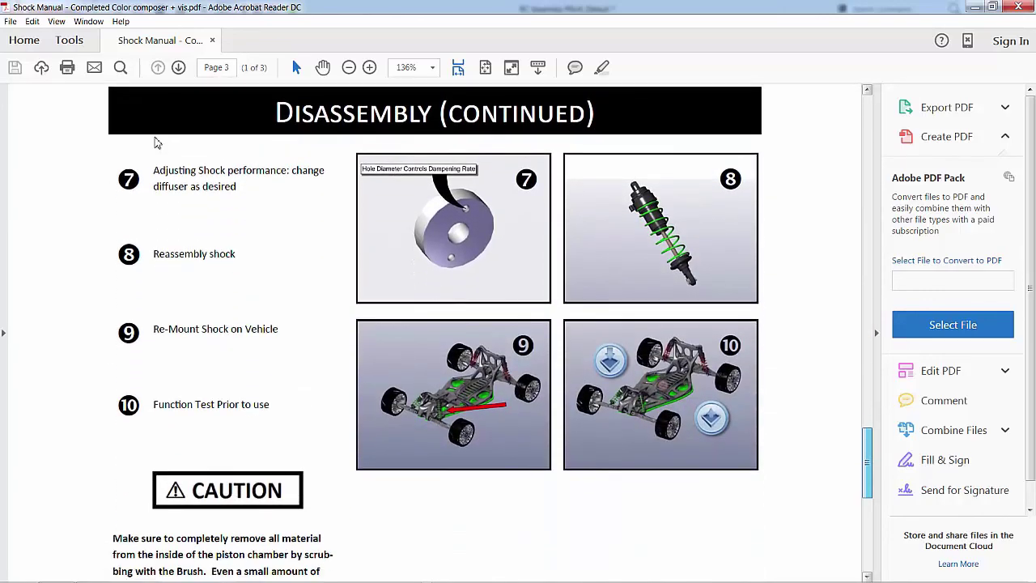
scroll(157, 142, "up", 20)
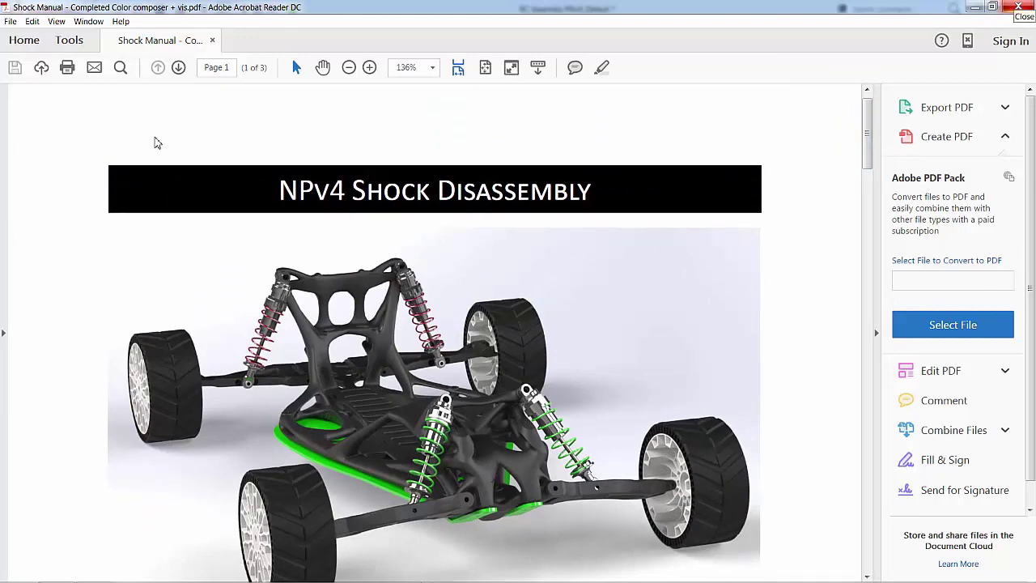
left_click(1018, 6)
key("Escape")
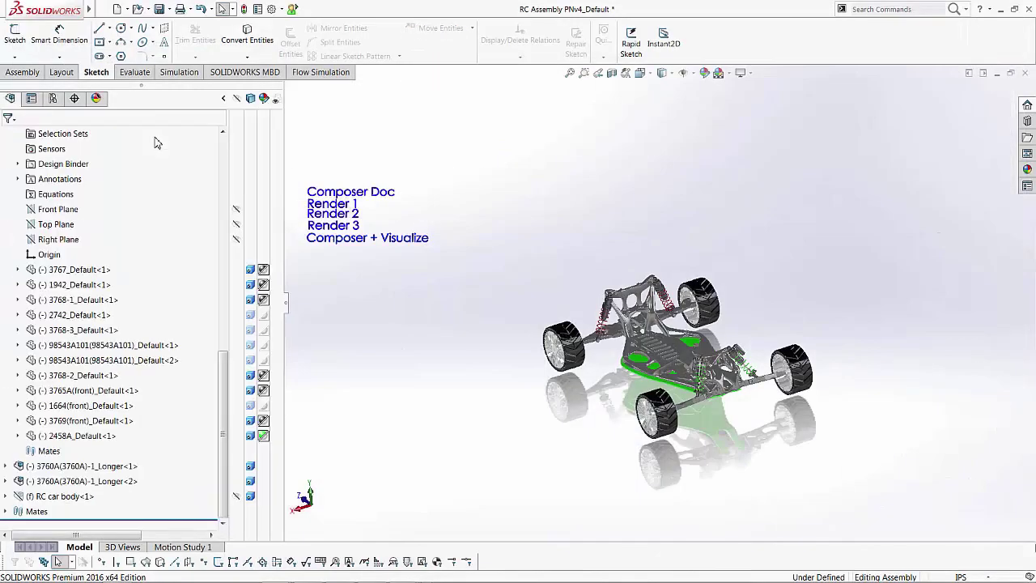